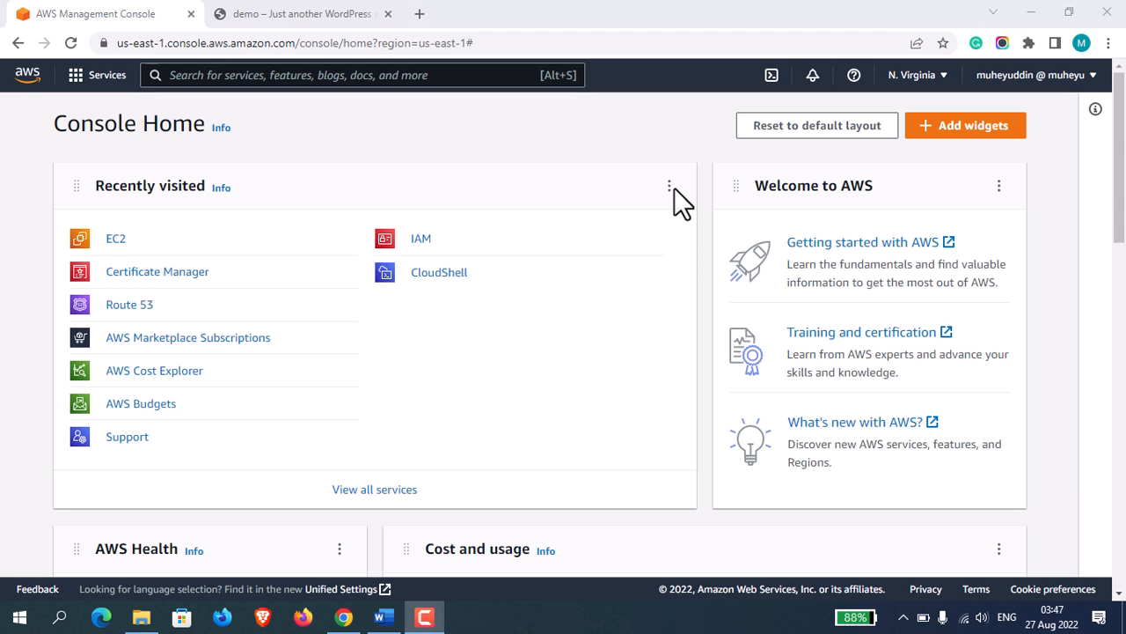
Check the IP address that serves the demo WordPress site, and return to the AWS console.
left_click(315, 16)
left_click(304, 42)
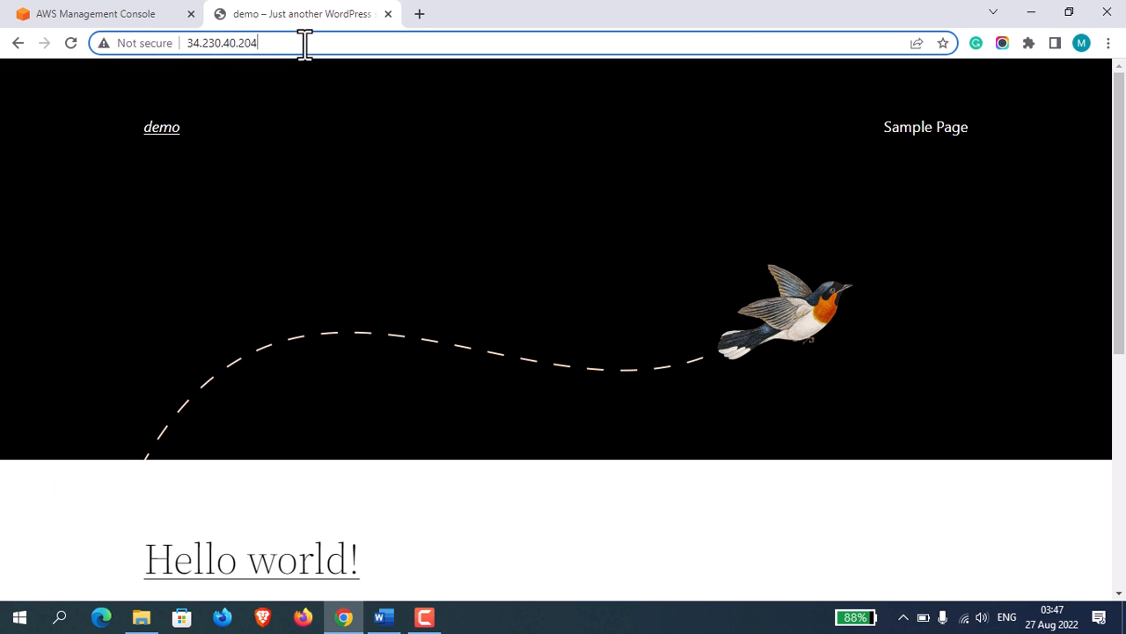
left_click(287, 44)
left_click(126, 13)
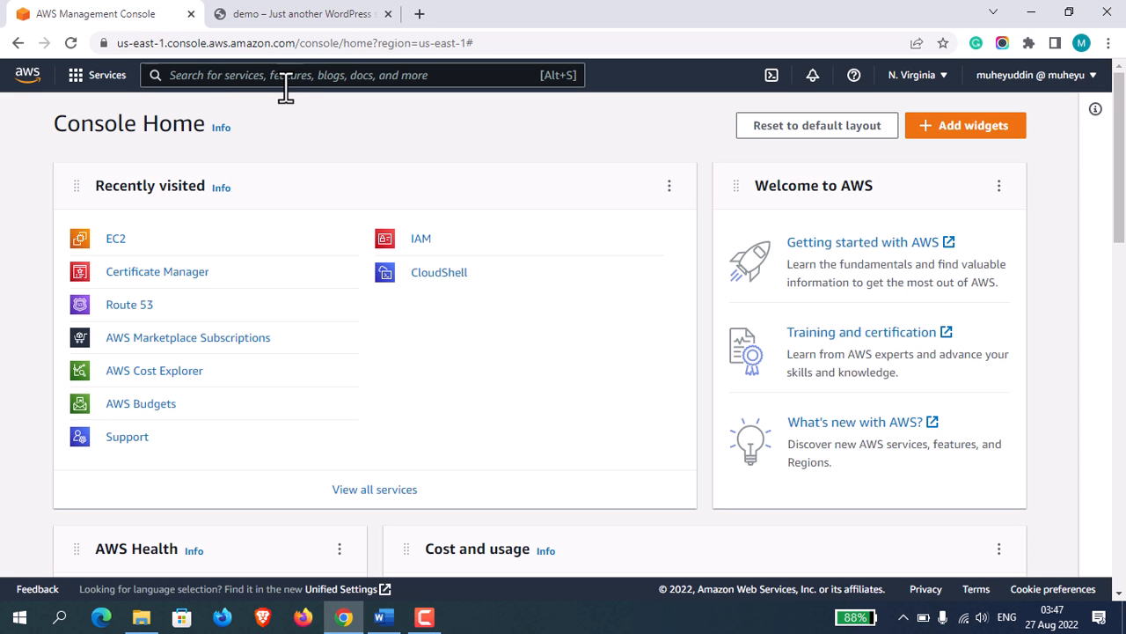
key("F9")
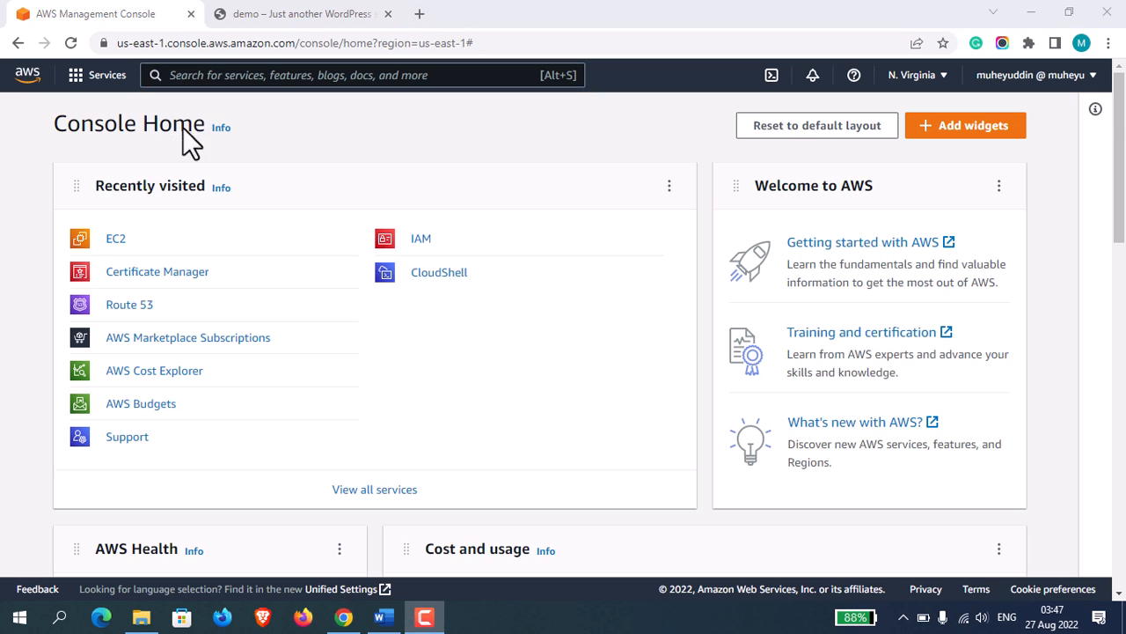
Search the AWS services for acm and open Certificate Manager to see the existing certificate's domain.
left_click(314, 75)
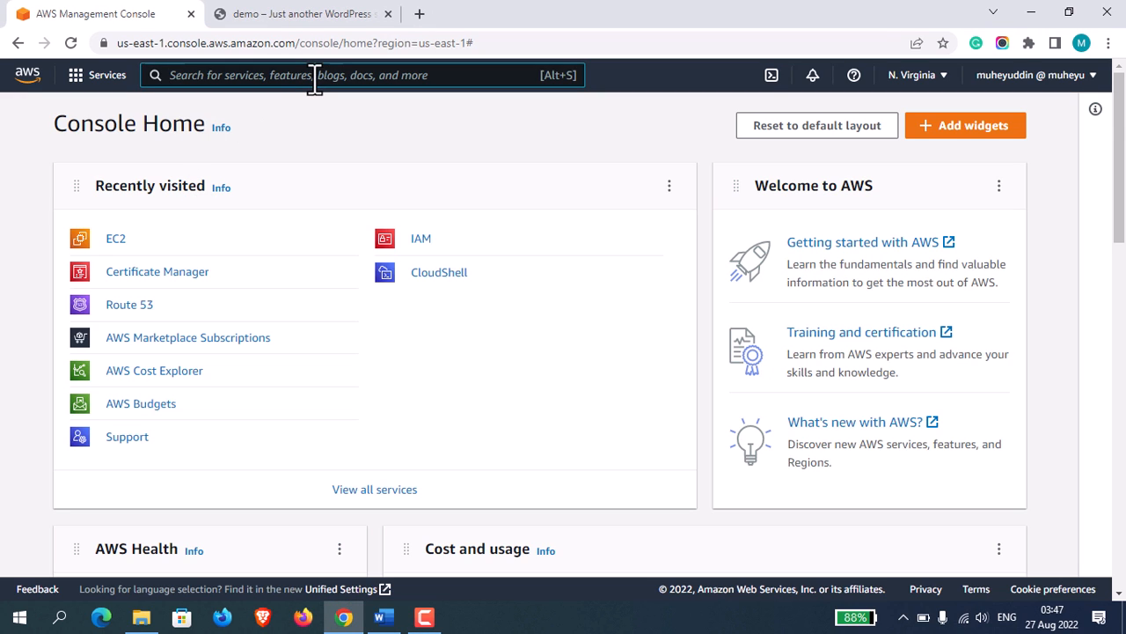
type("acm")
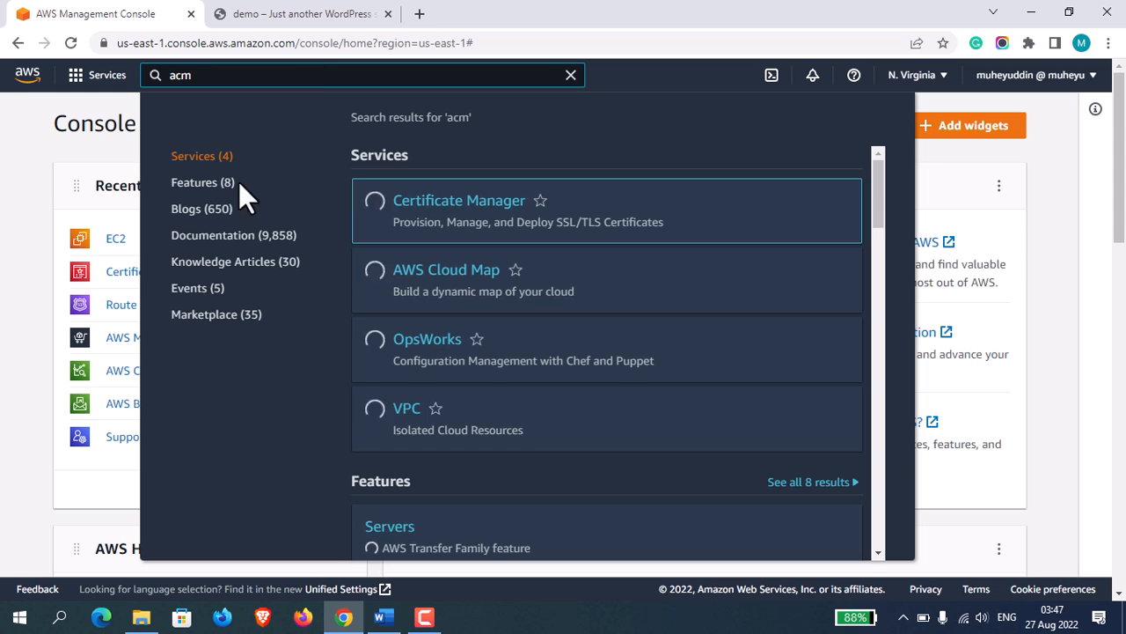
key("F9")
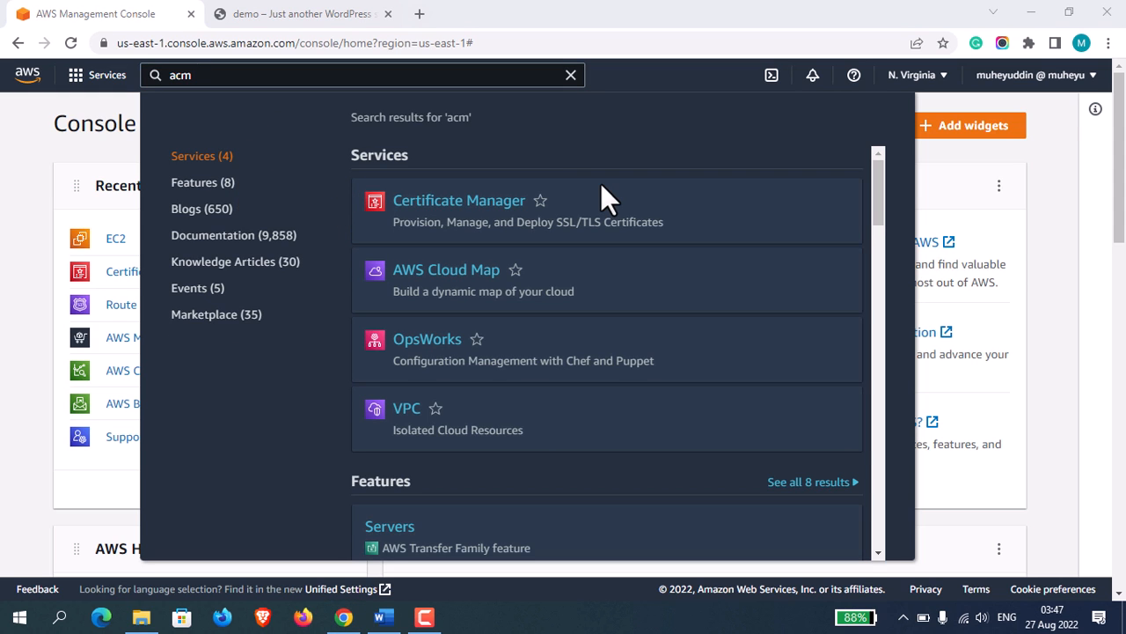
left_click(449, 204)
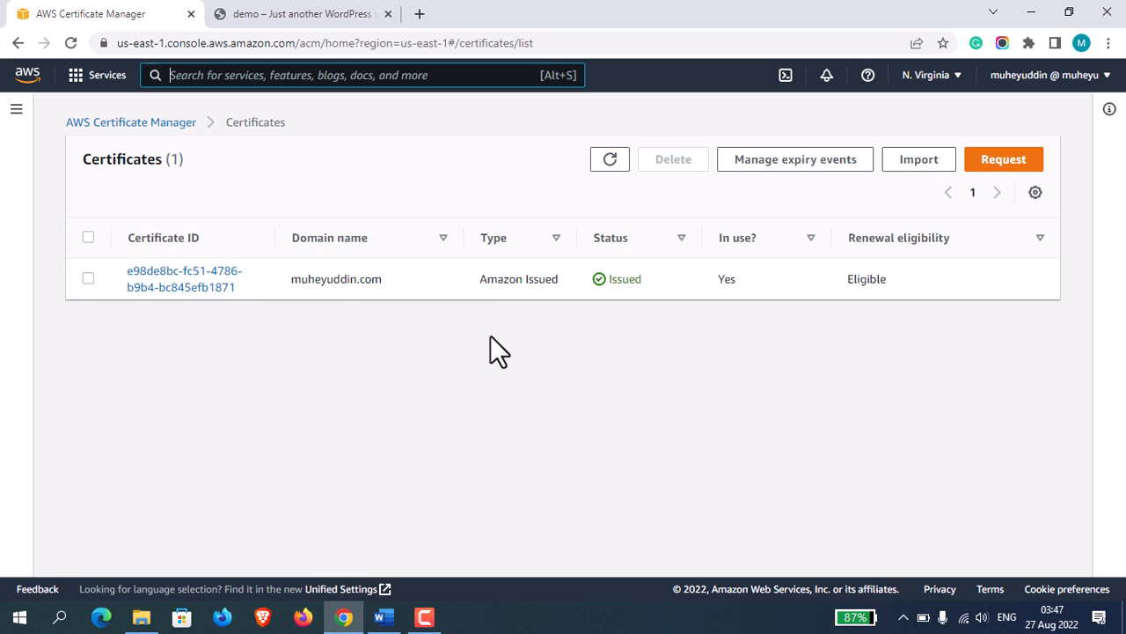
left_click_drag(285, 276, 390, 281)
left_click(392, 281)
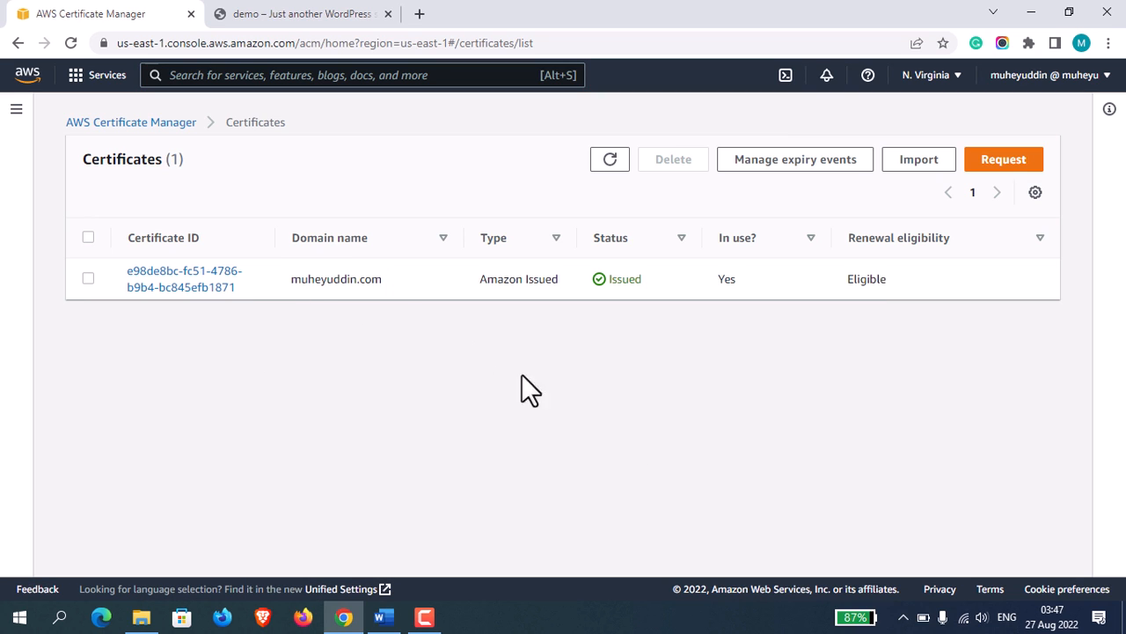
Start a request for a public certificate and enter the existing certificate's domain as the fully qualified domain name.
left_click(1024, 175)
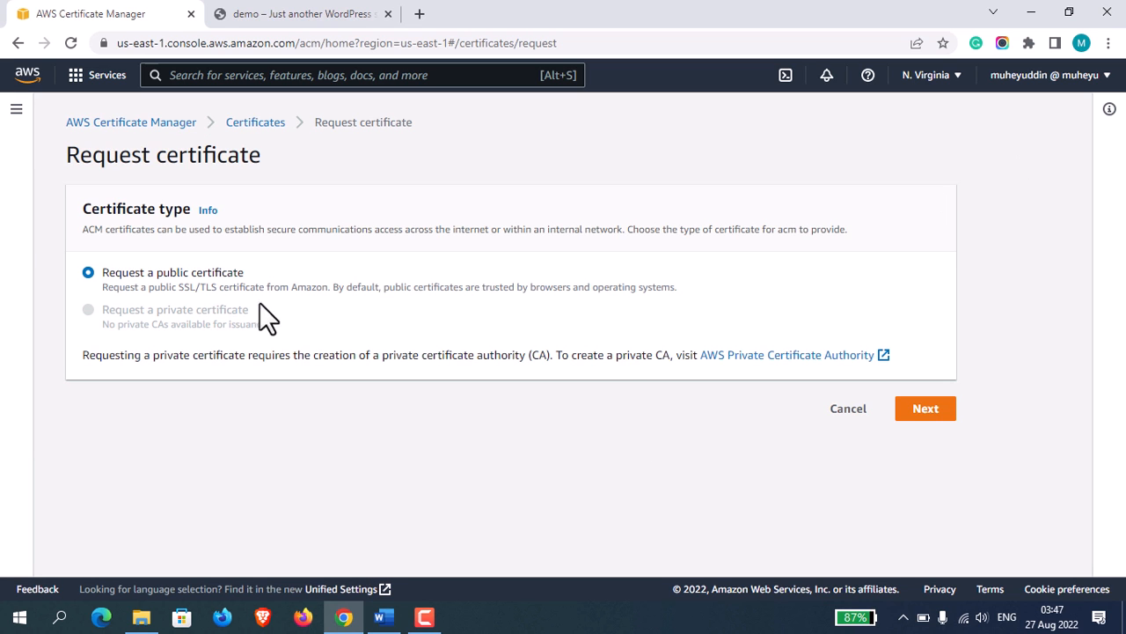
left_click(926, 410)
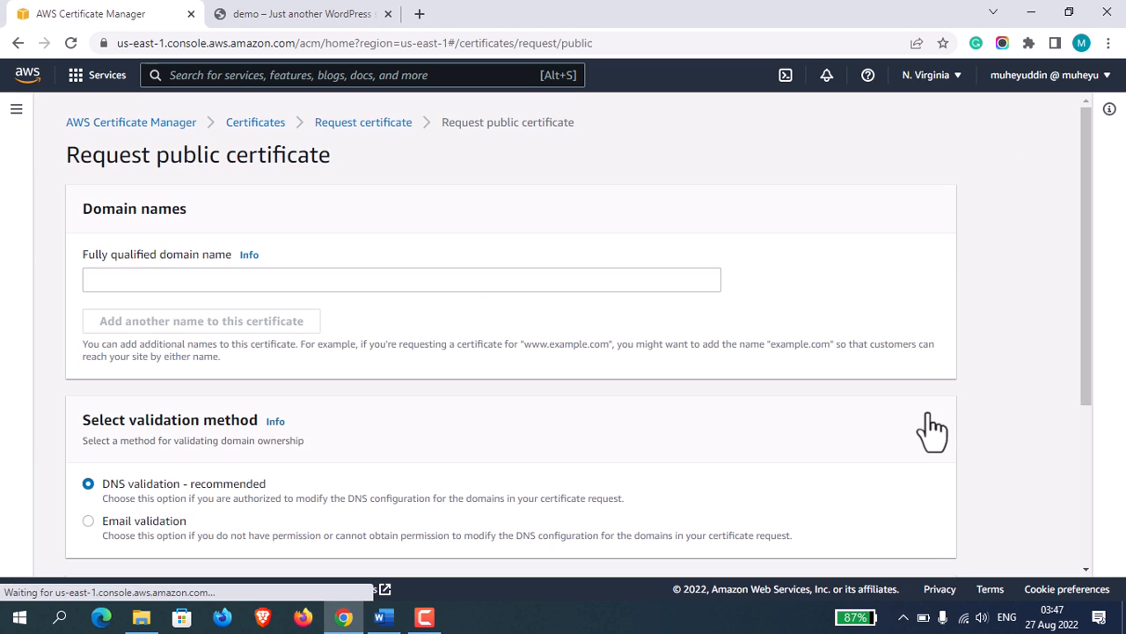
left_click(294, 279)
type("muheyu")
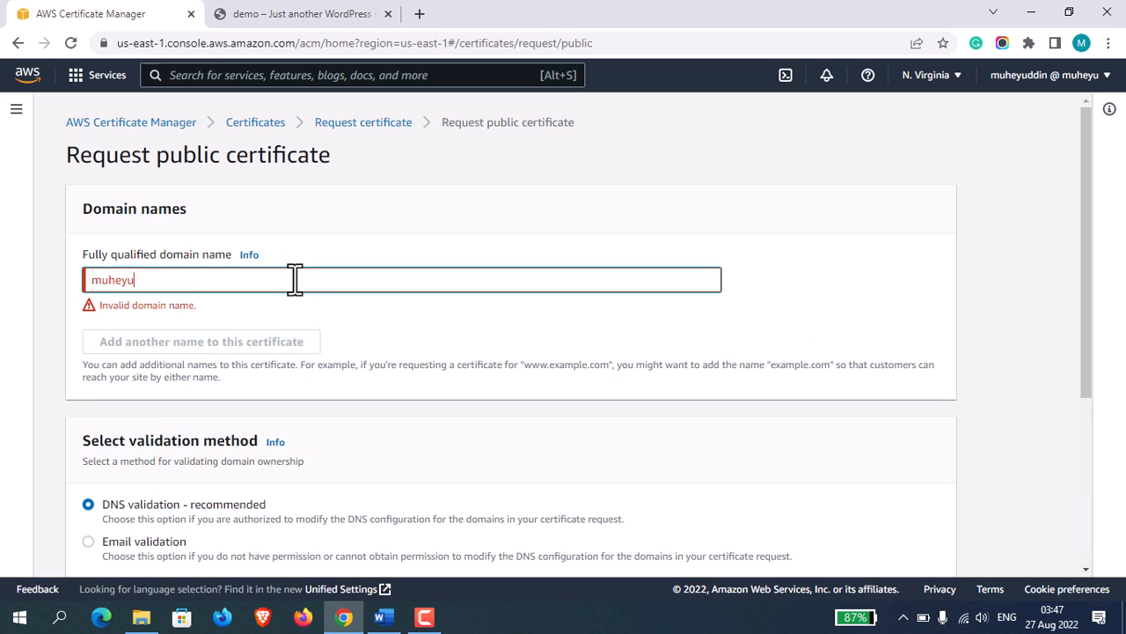
type("ddin.com")
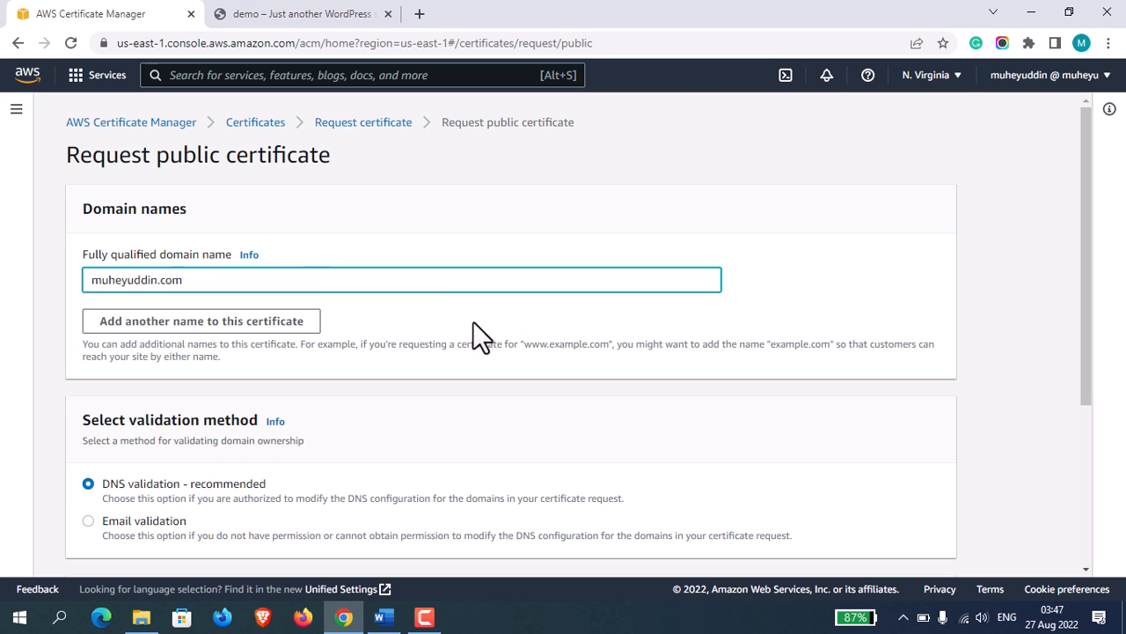
left_click(473, 324)
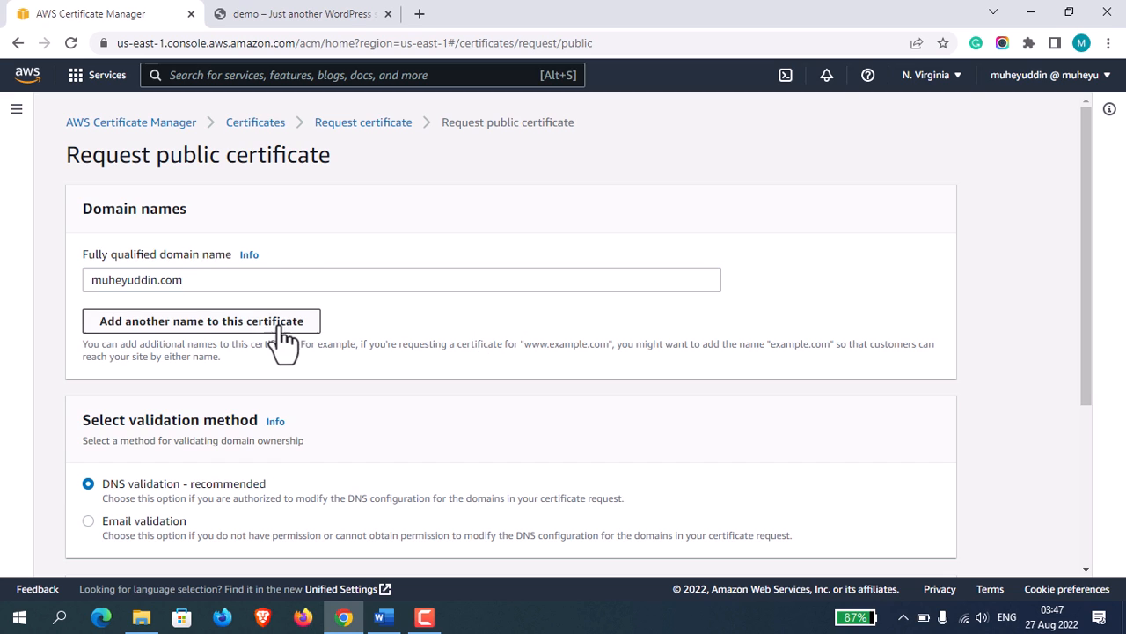
Add a second name to the certificate: the same domain with the wildcard prefix "*.".
left_click(227, 330)
left_click(247, 322)
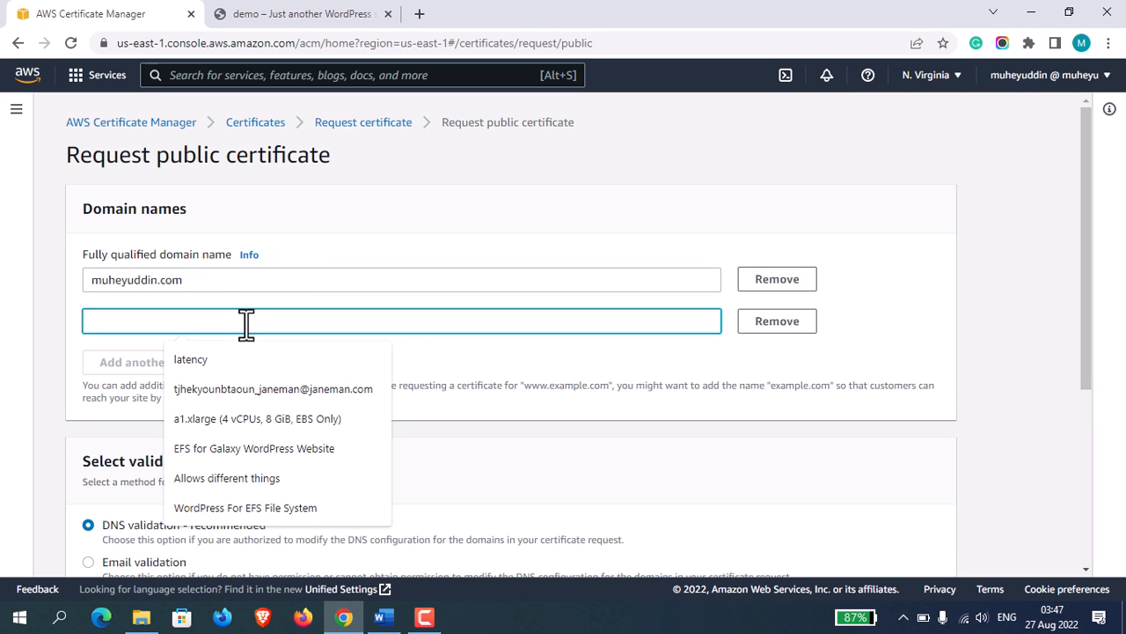
type("*")
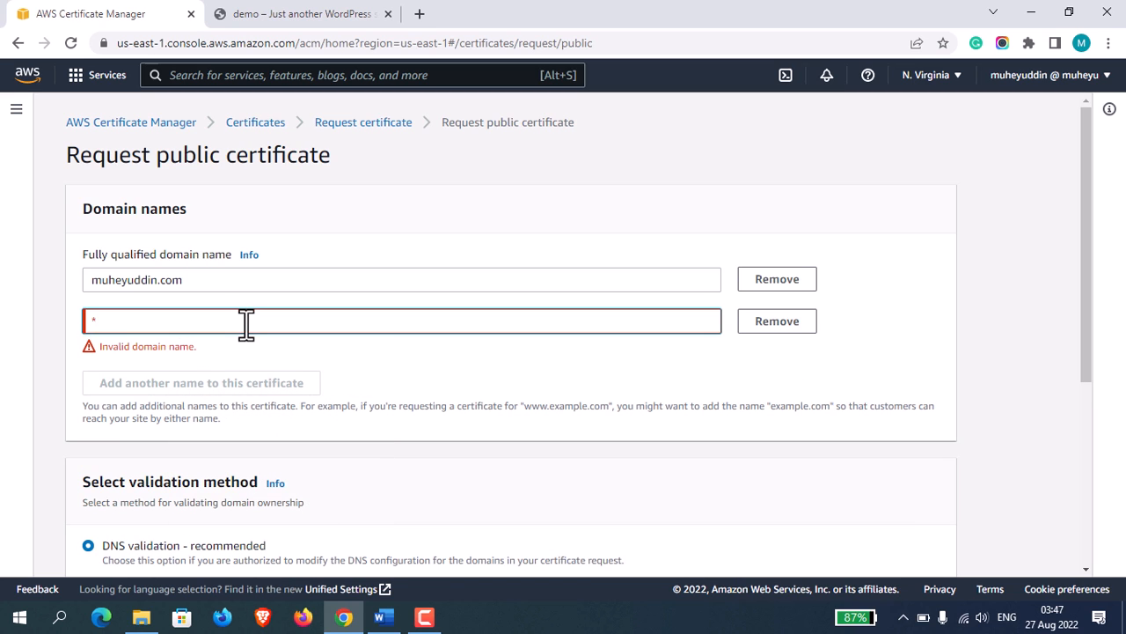
type(".muheyuddin.co")
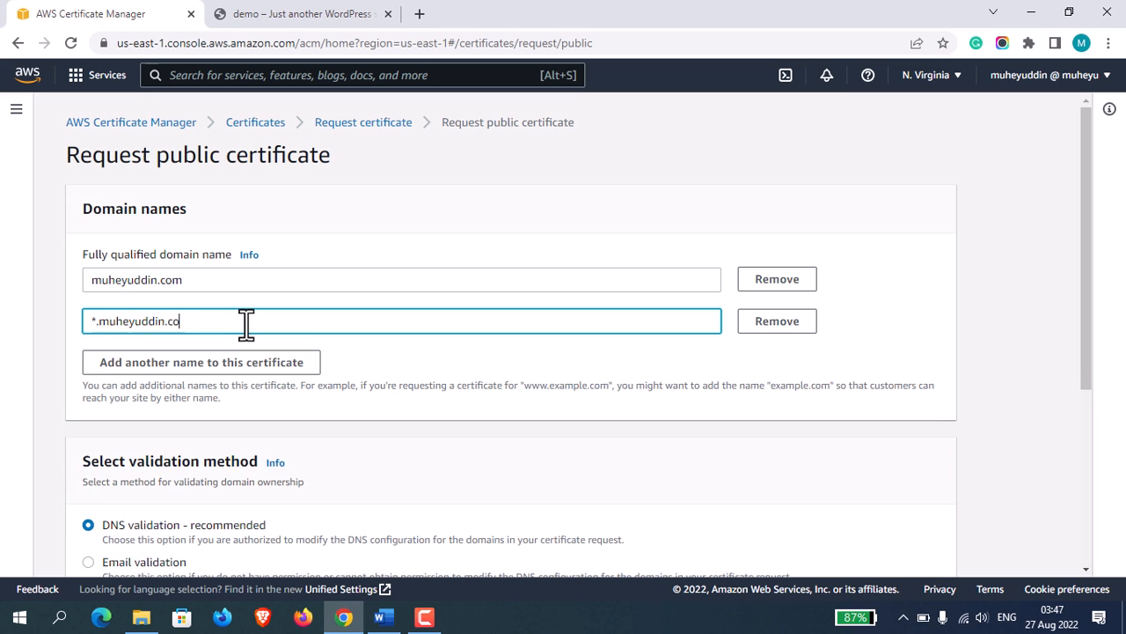
type("m")
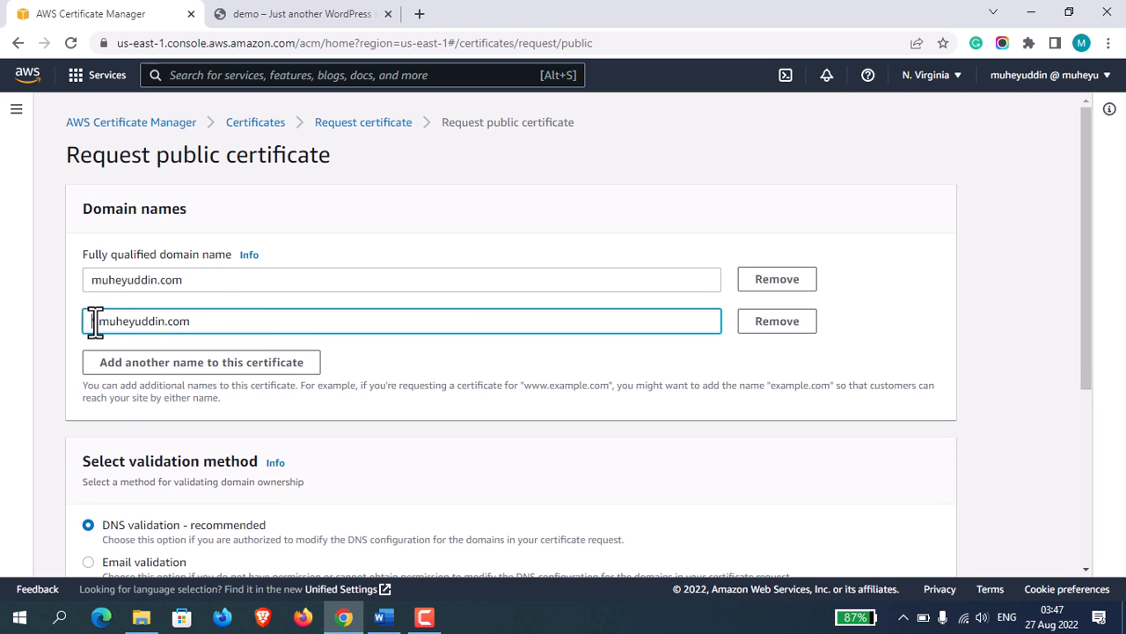
left_click(535, 231)
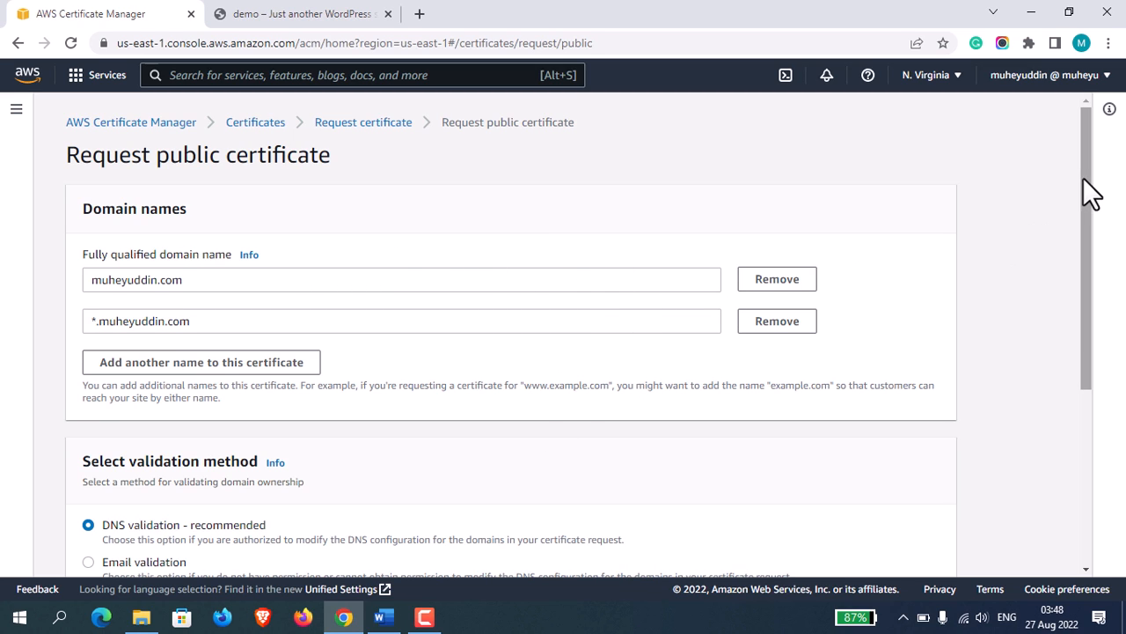
Submit the public certificate request with DNS validation as the validation method.
left_click_drag(1083, 177, 1084, 213)
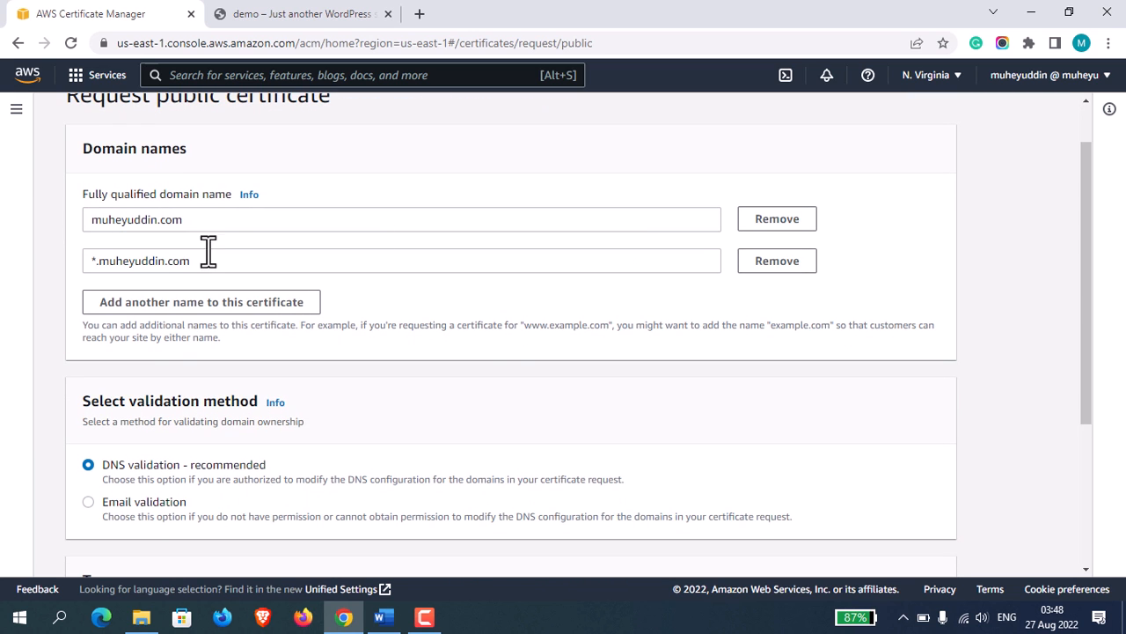
left_click_drag(1092, 272, 1099, 427)
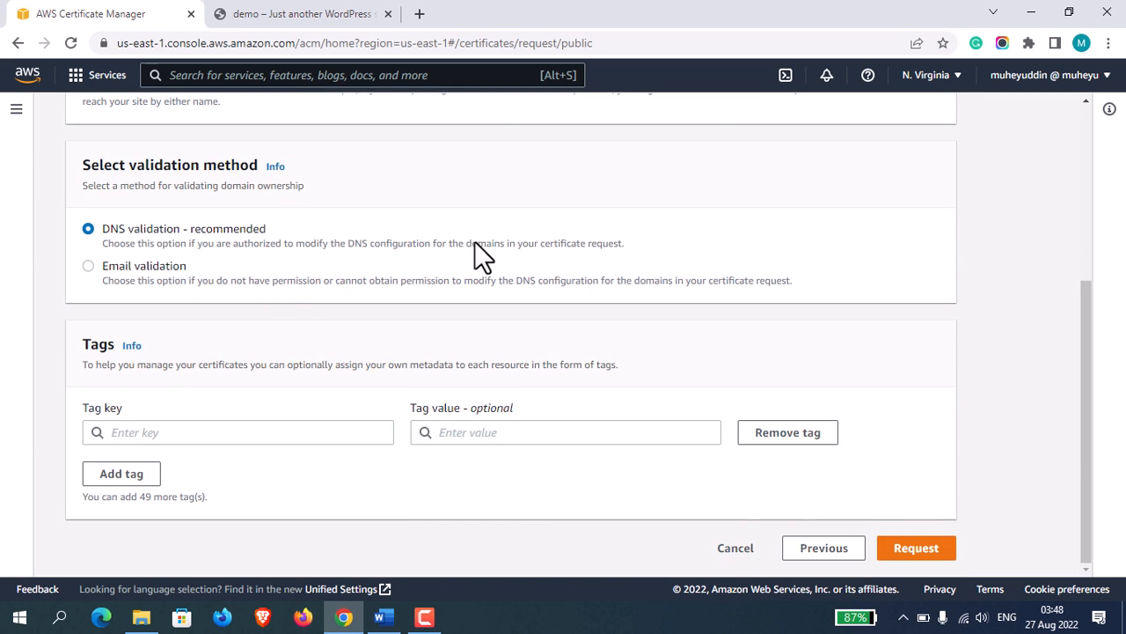
left_click(928, 547)
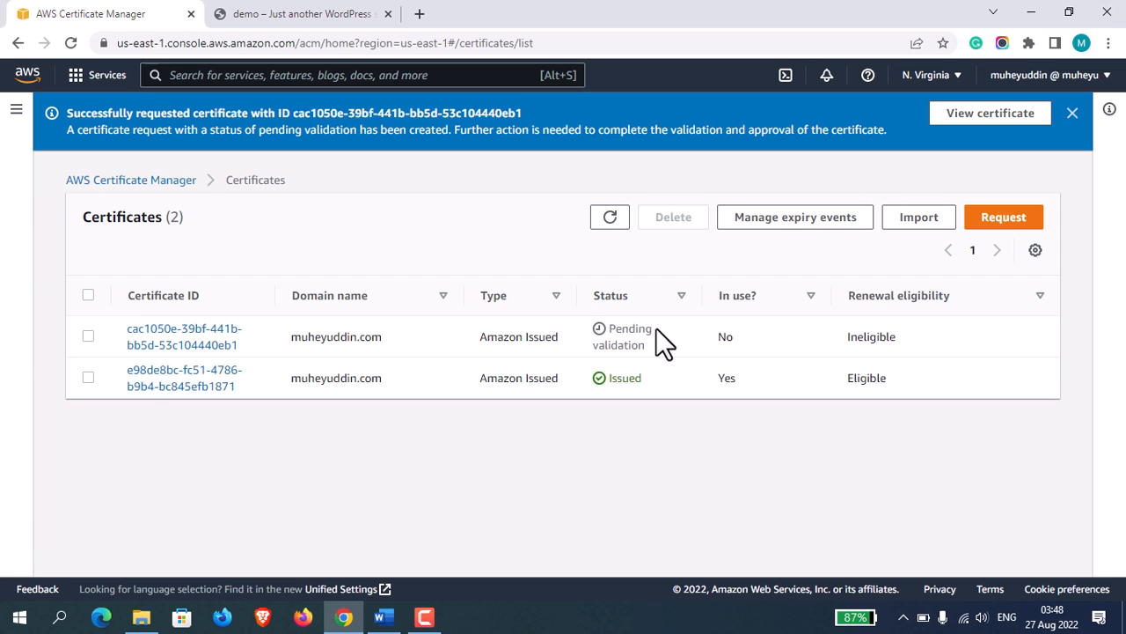
Open the newly requested certificate and examine its status, its domains and their CNAME record columns.
left_click(200, 343)
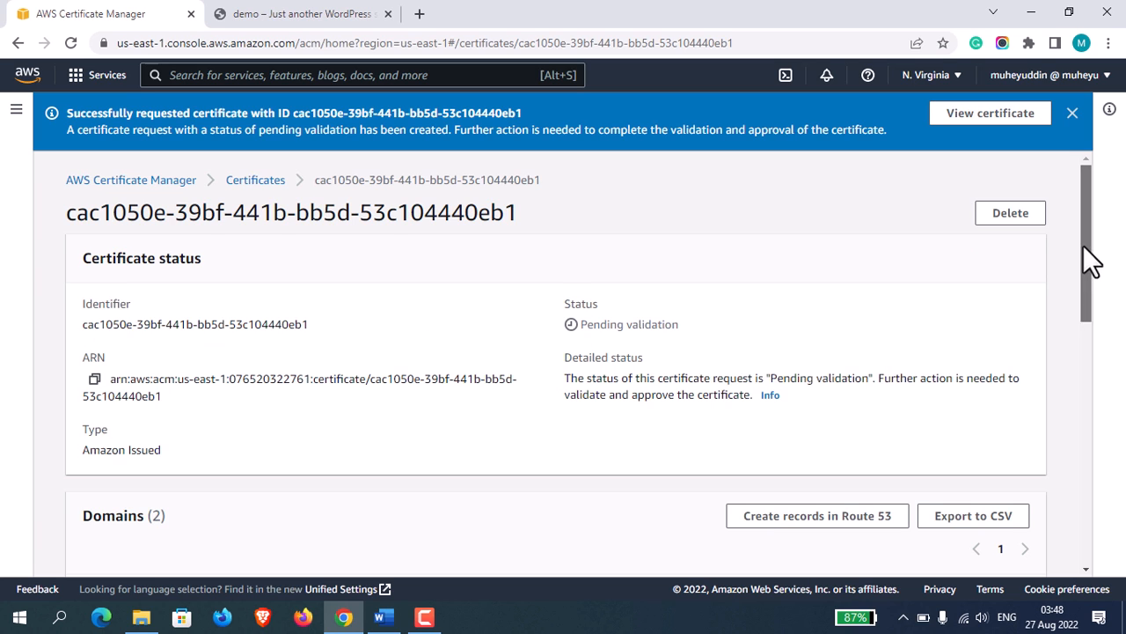
left_click_drag(1089, 260, 1092, 326)
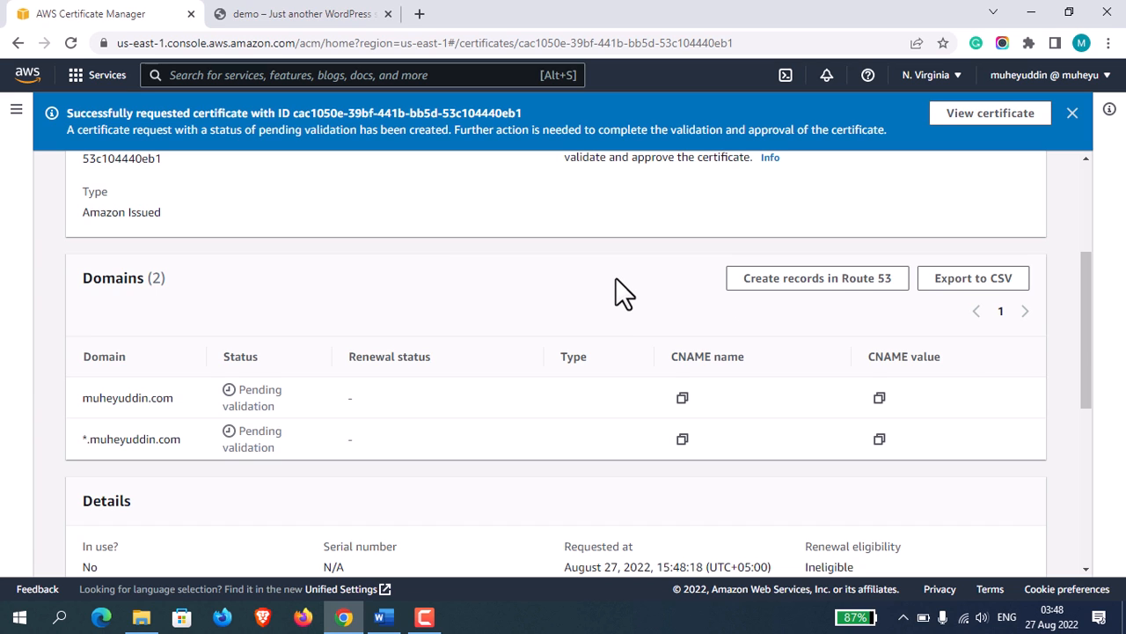
left_click_drag(1098, 346, 1092, 372)
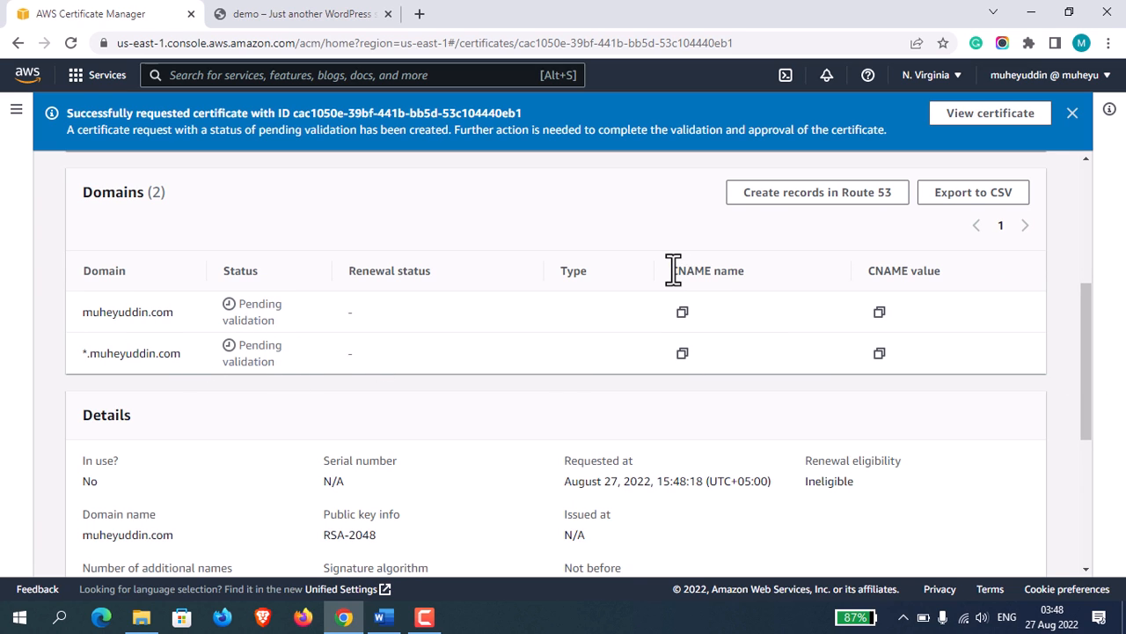
left_click_drag(673, 270, 762, 268)
left_click(585, 308)
left_click_drag(1096, 360, 1041, 166)
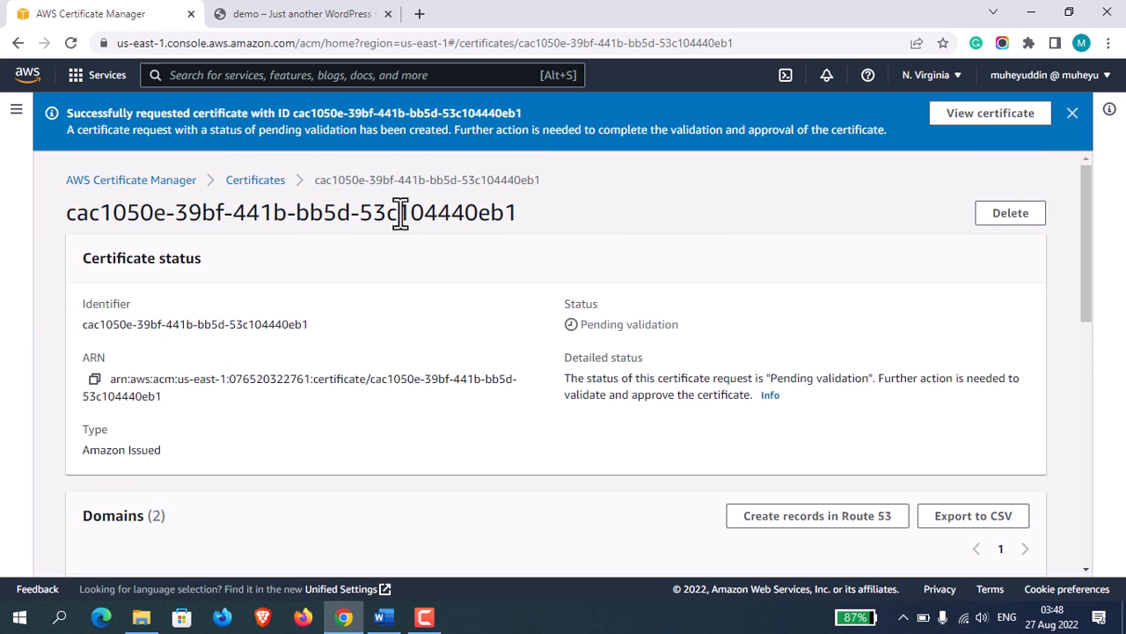
Return to the certificates list and permanently delete the newly requested certificate, confirming with "delete".
left_click(254, 181)
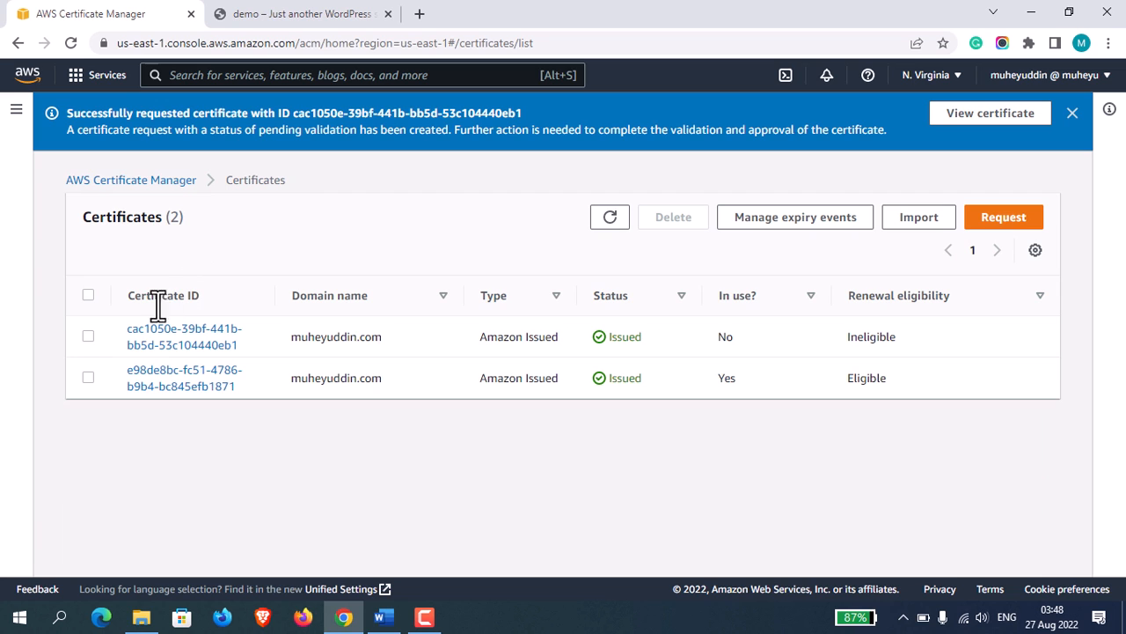
left_click(88, 336)
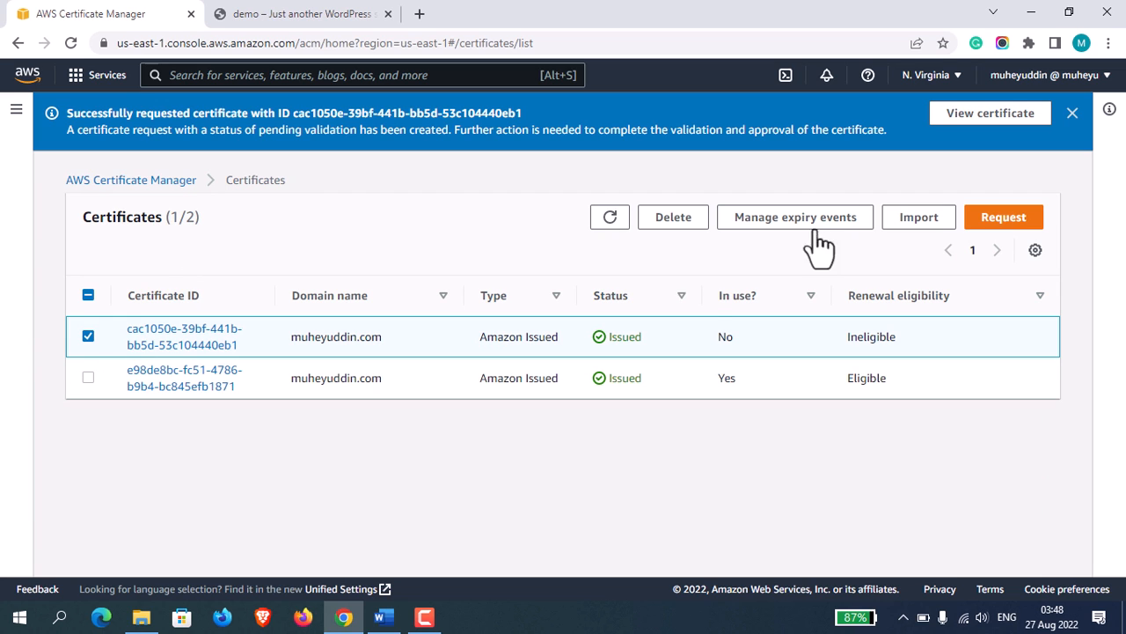
left_click(671, 218)
left_click(580, 261)
type("delete")
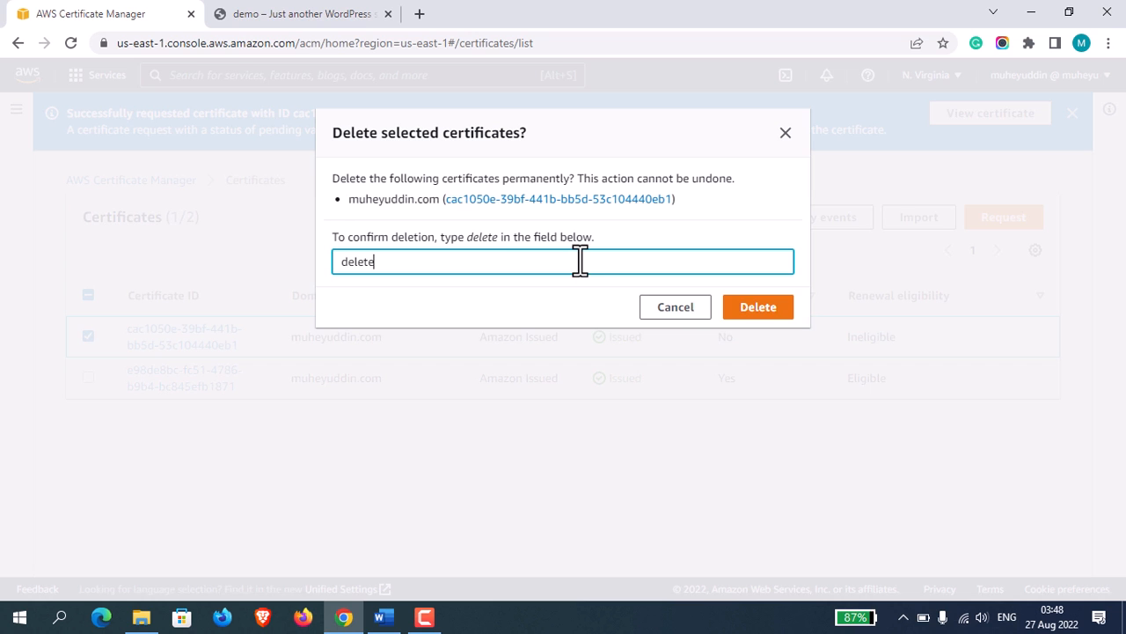
left_click(747, 308)
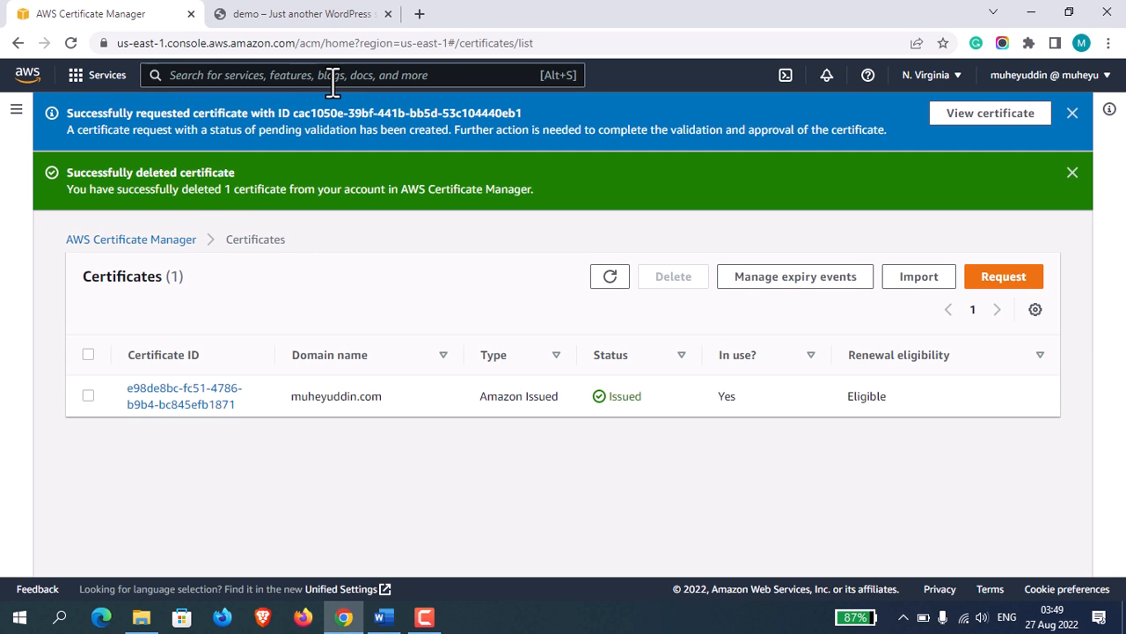
Search the AWS services for route53 and open the records of the domain's public hosted zone in Route 53.
left_click(333, 78)
type("route53")
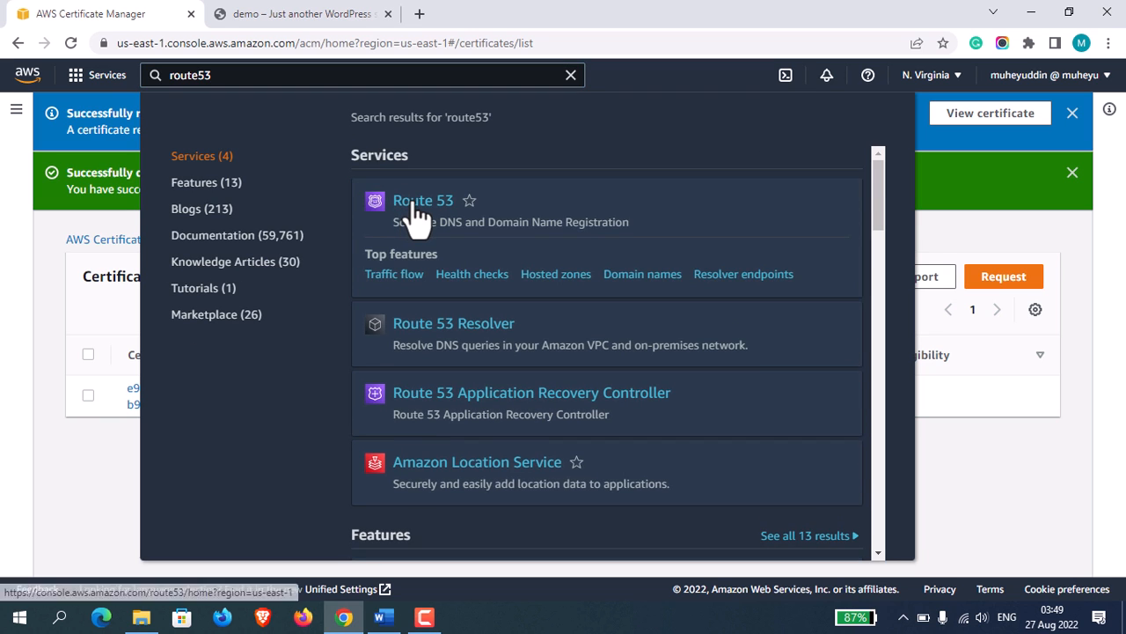
left_click(410, 215)
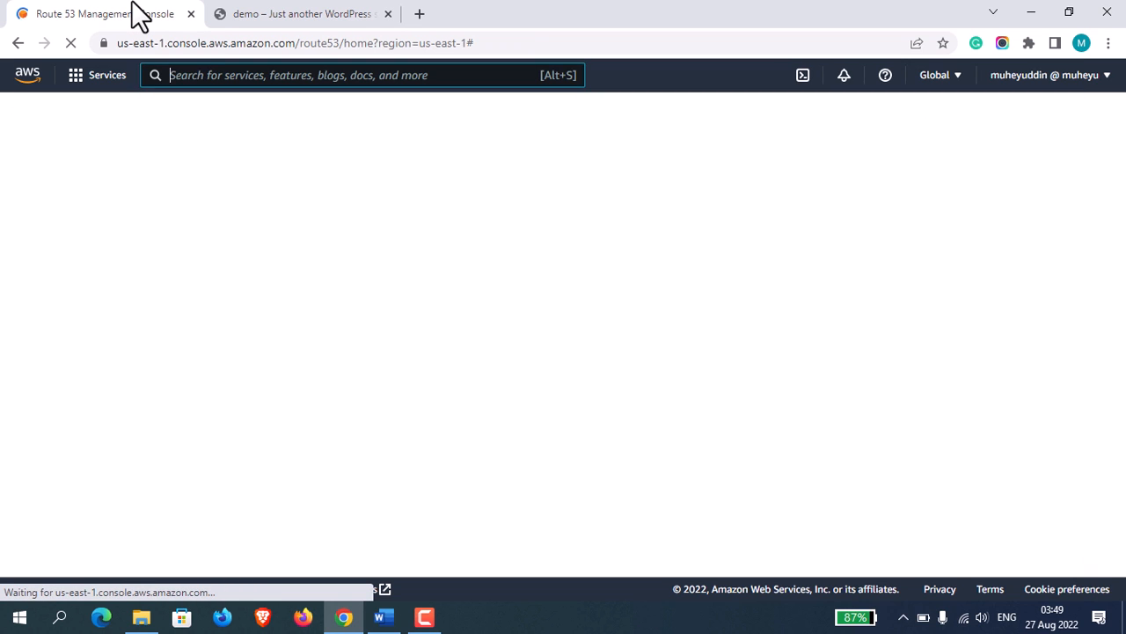
left_click_drag(138, 16, 347, 13)
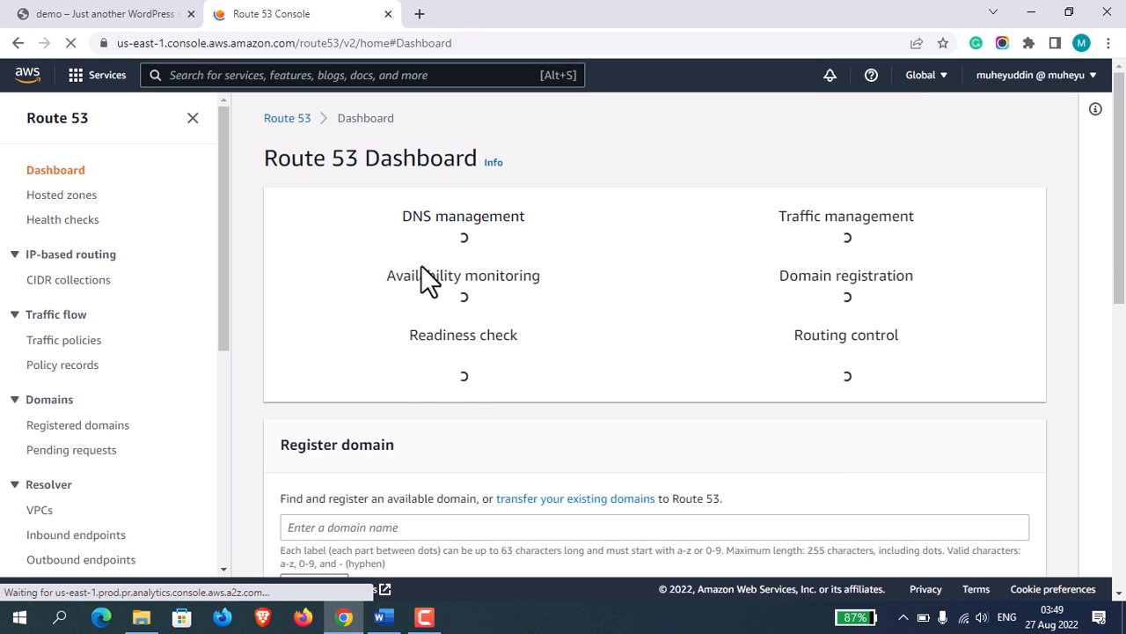
left_click(463, 294)
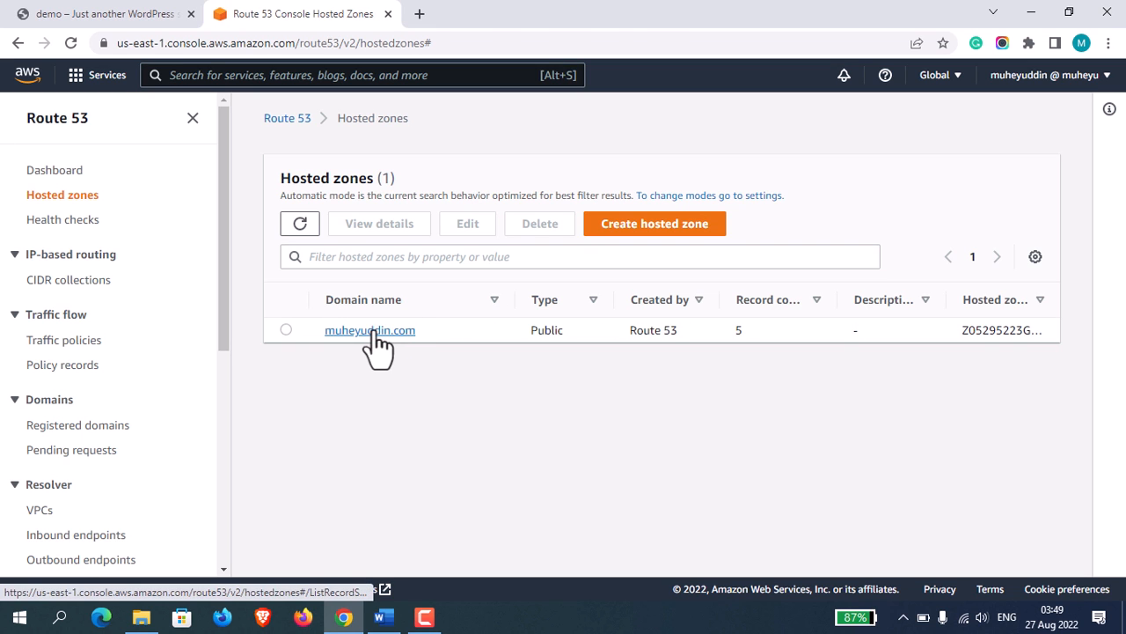
left_click(374, 331)
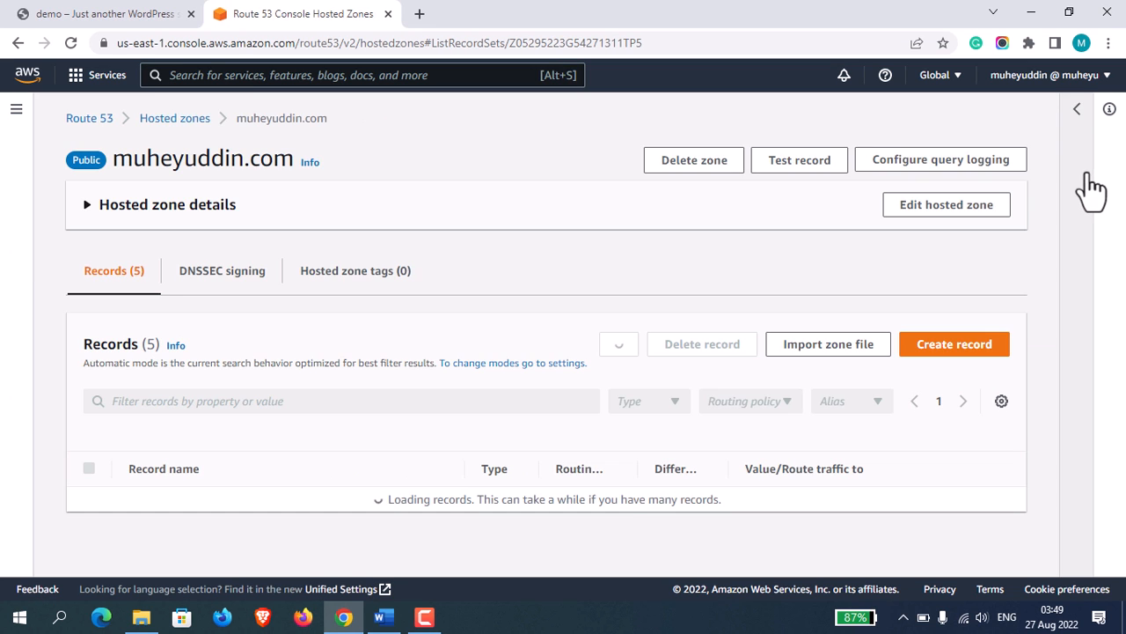
Review the DNS records listed in the domain's public hosted zone.
scroll(1123, 231, "down", 1)
scroll(1123, 230, "down", 2)
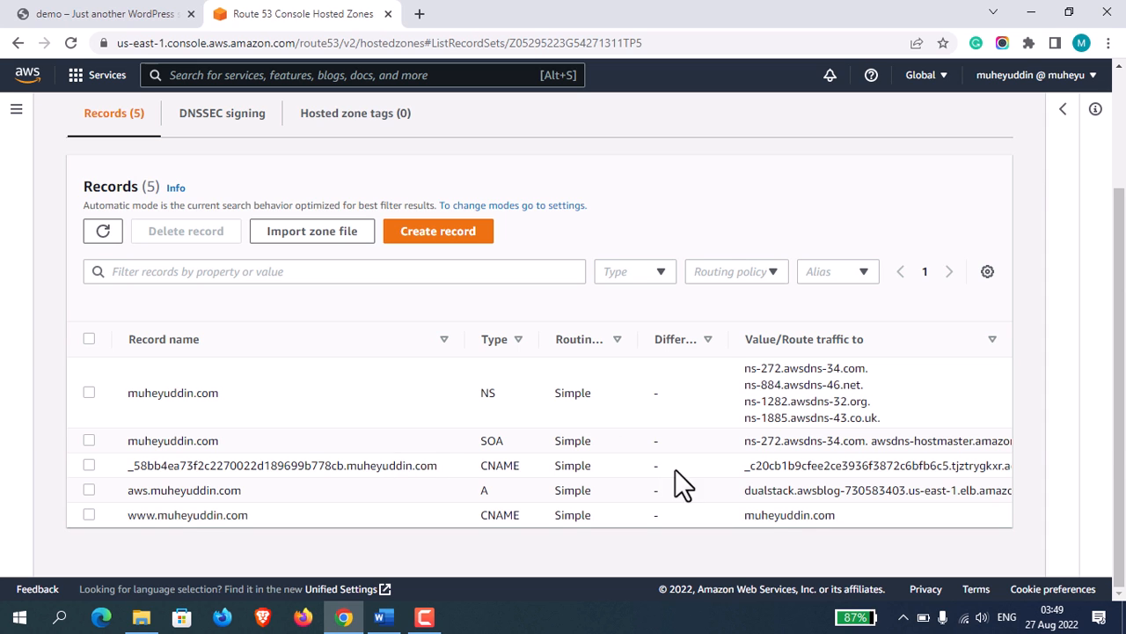
left_click_drag(1115, 422, 1106, 275)
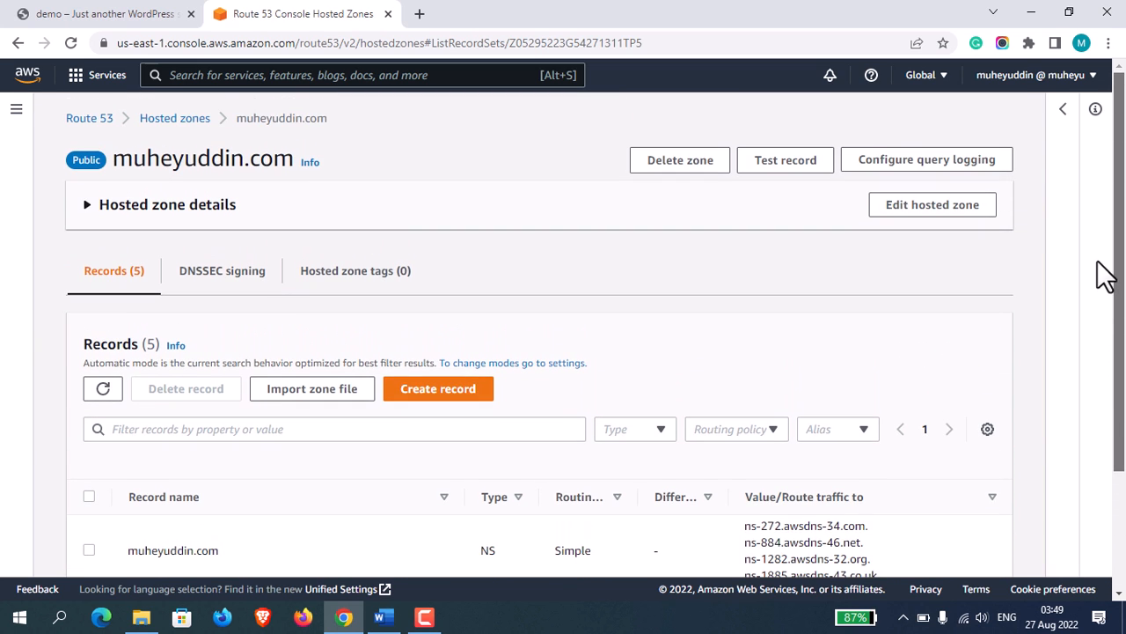
Search the AWS services for ec2 and open the list of EC2 target groups.
left_click(17, 116)
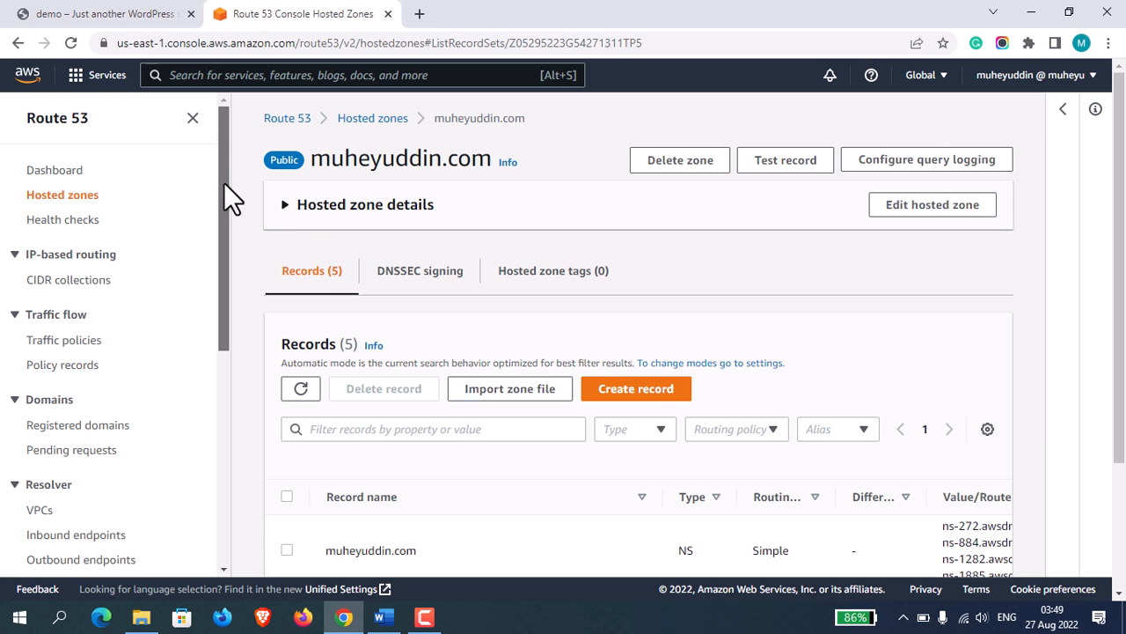
left_click_drag(224, 182, 216, 71)
left_click(219, 75)
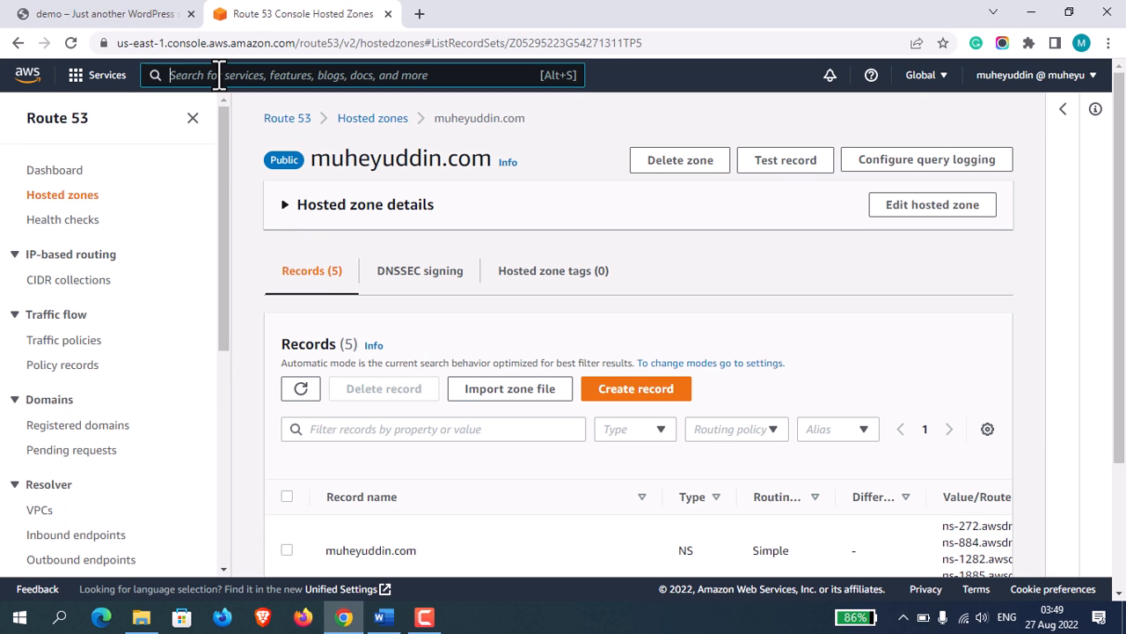
type("ec2")
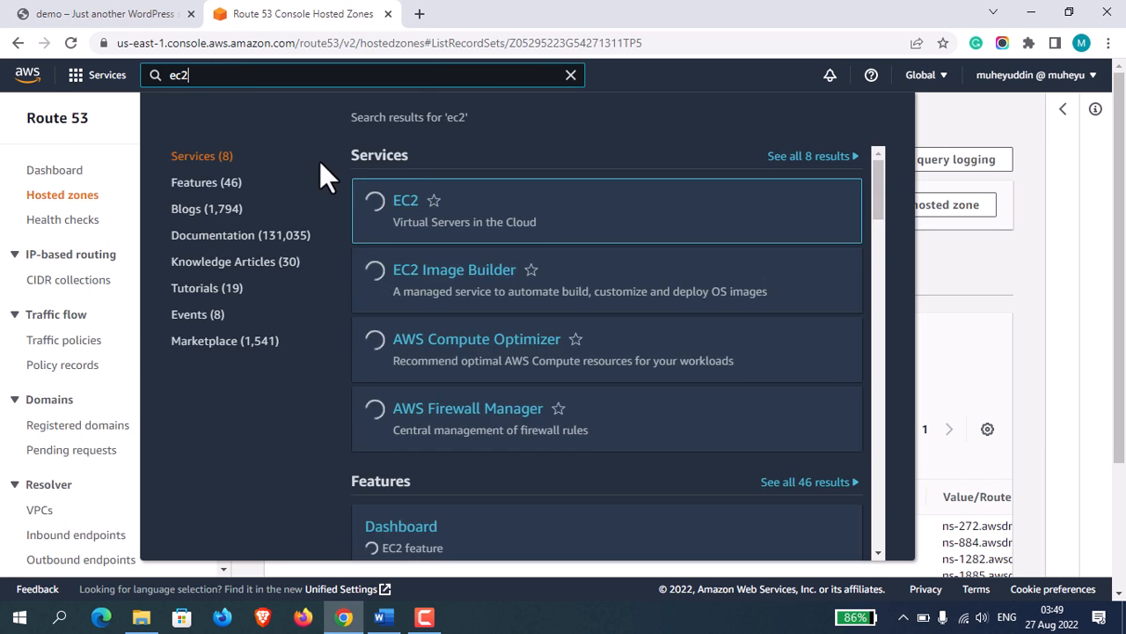
left_click(405, 201)
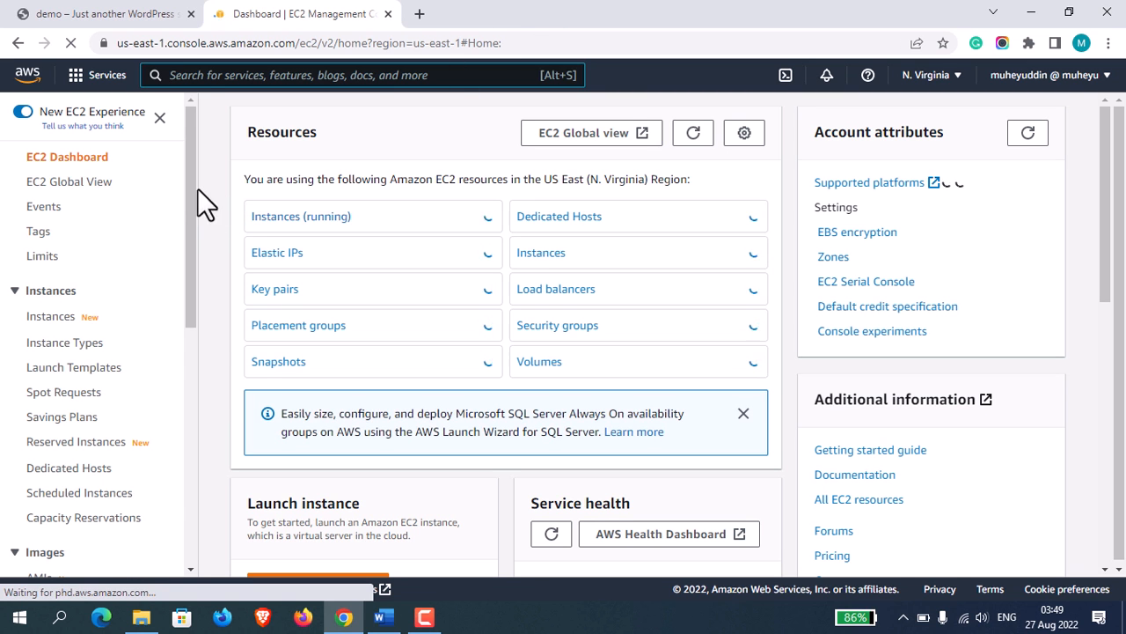
left_click_drag(188, 176, 176, 443)
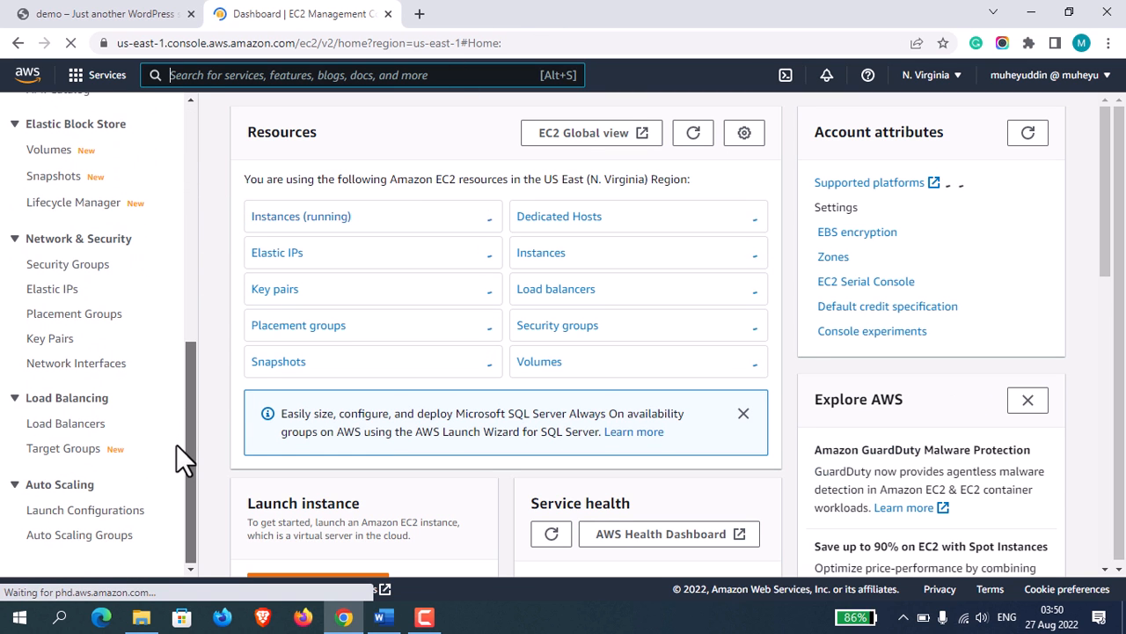
left_click(78, 458)
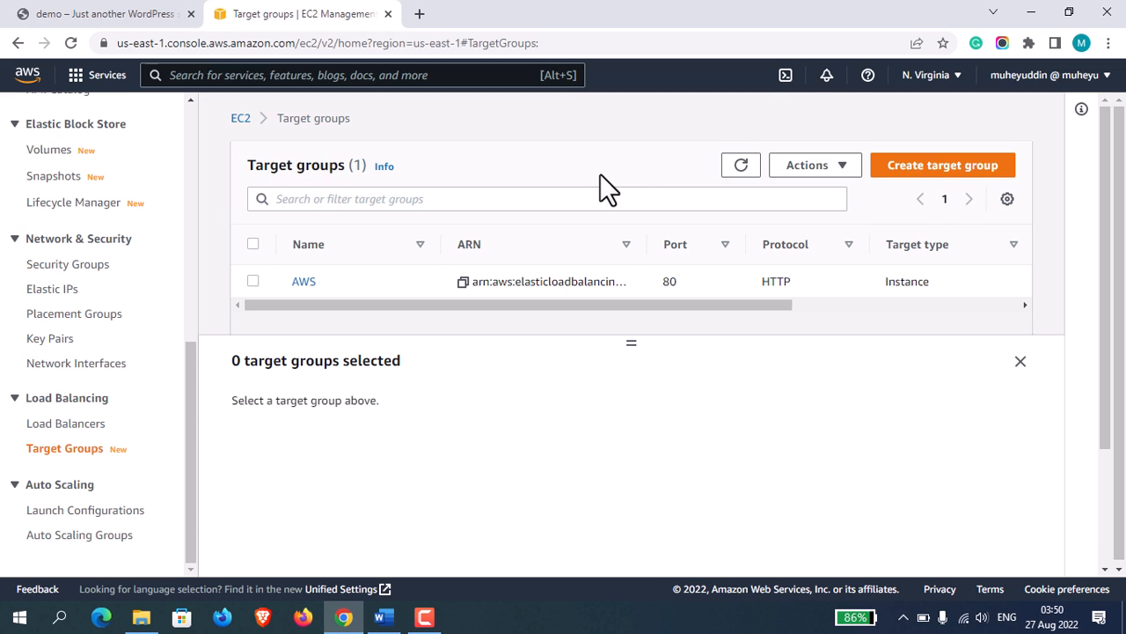
Start a new target group with the Instances target type and name it demowordpress.
left_click(972, 182)
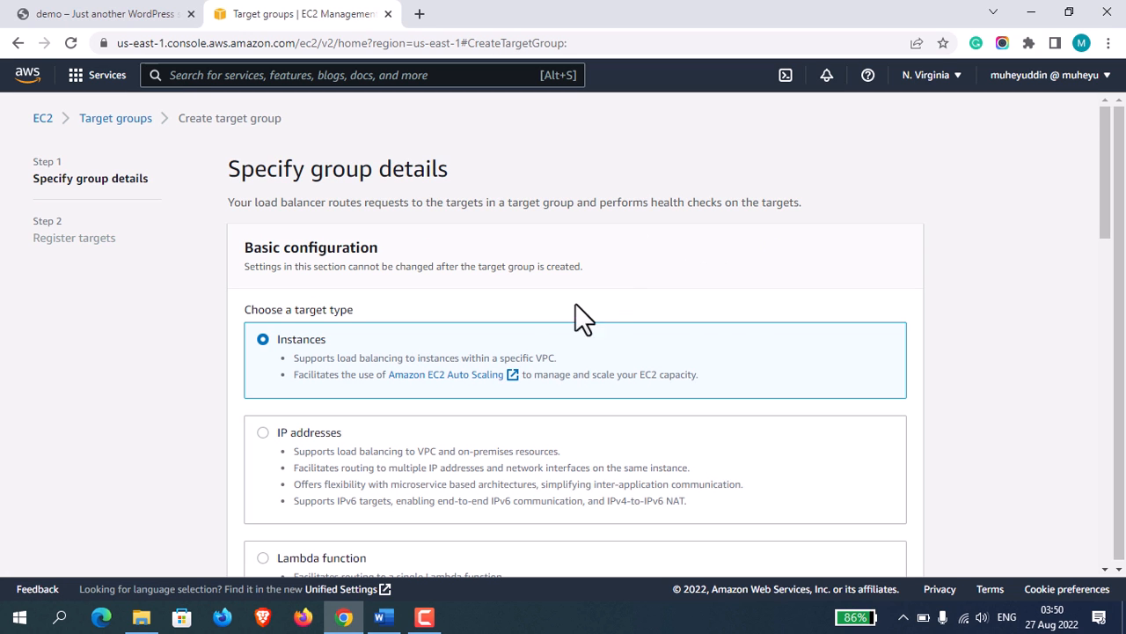
left_click_drag(1099, 209, 1120, 374)
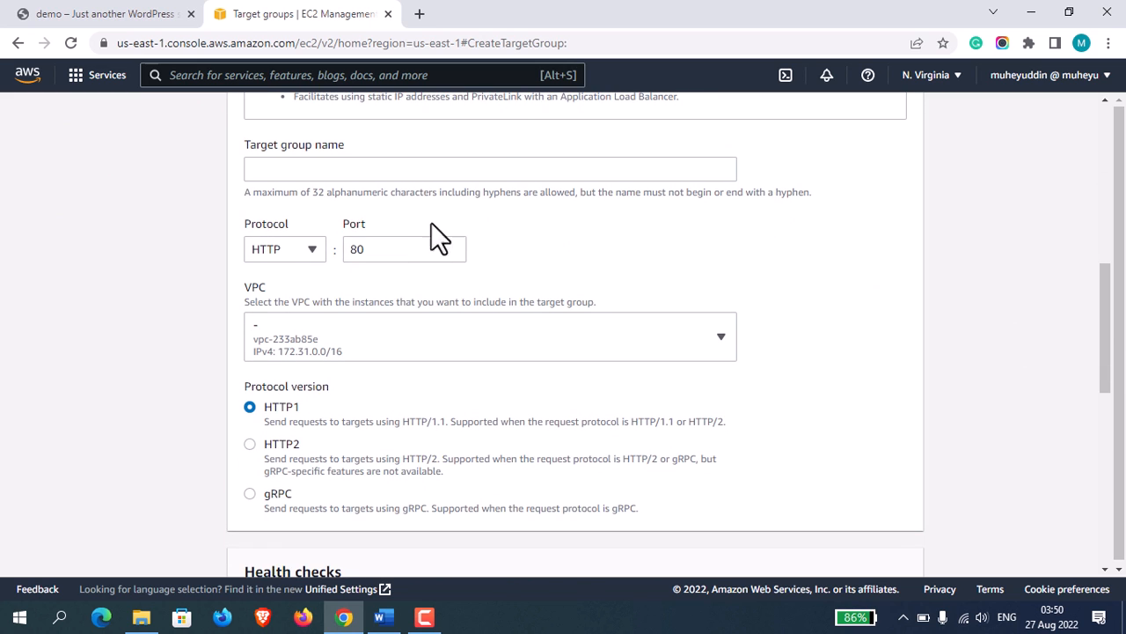
left_click(502, 170)
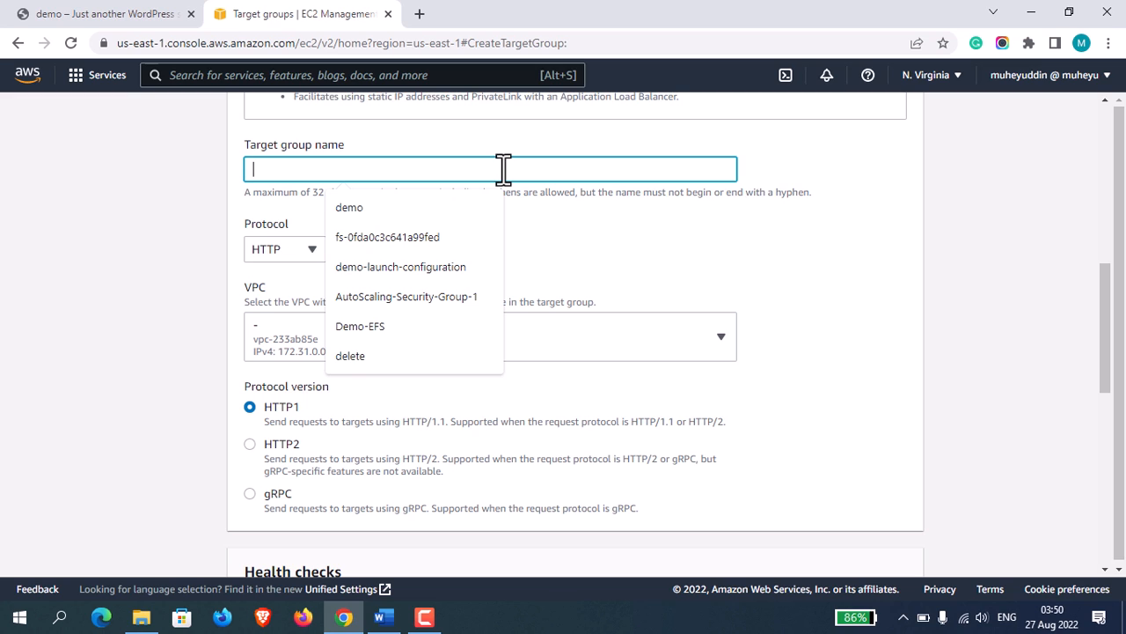
type("demo")
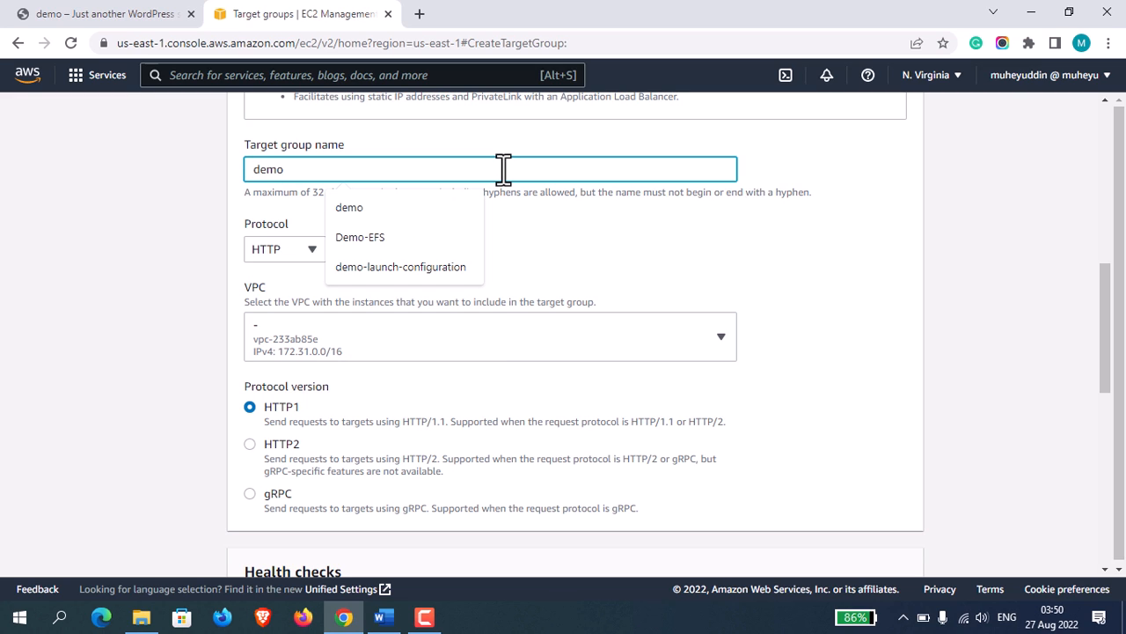
type("wordpress")
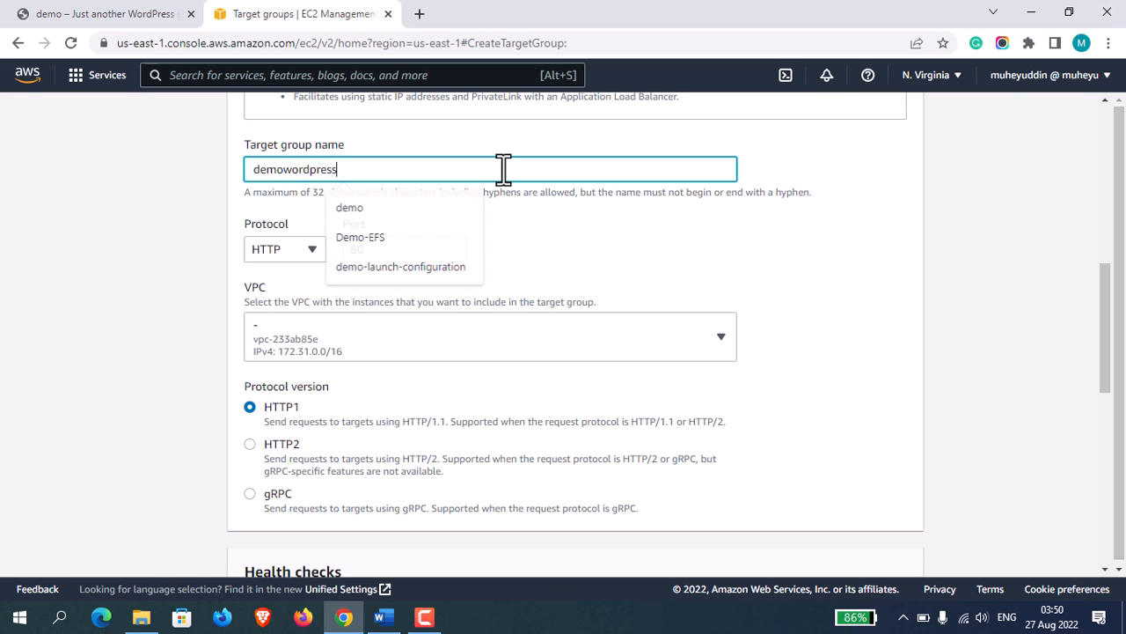
left_click(636, 247)
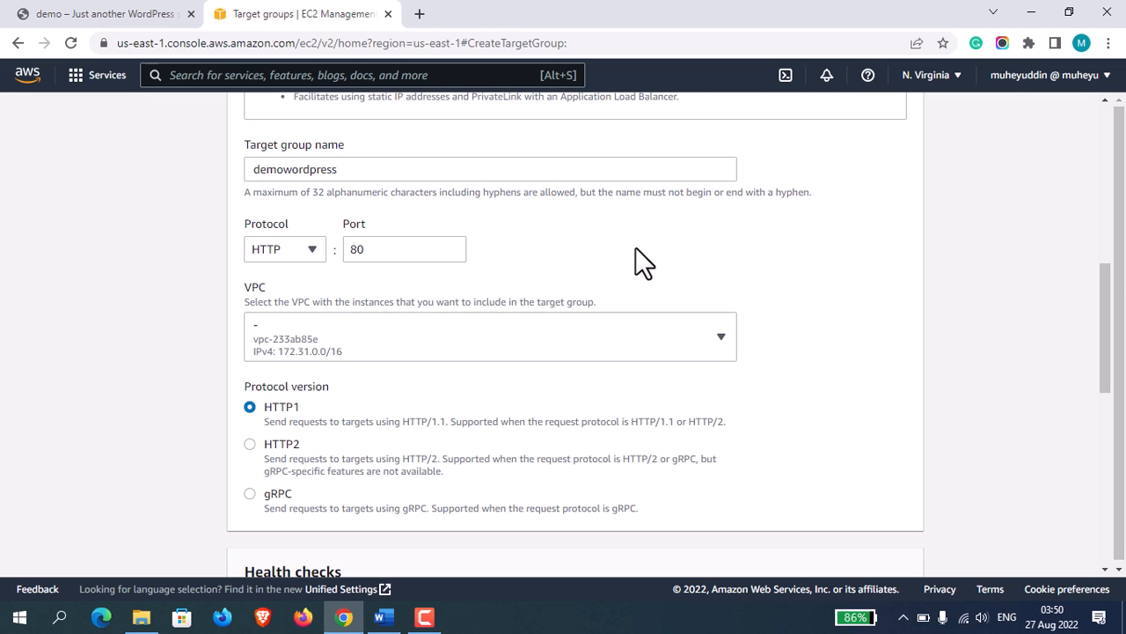
Try HTTPS as the target group's protocol, check the health check section, and set the protocol back to HTTP.
left_click(298, 247)
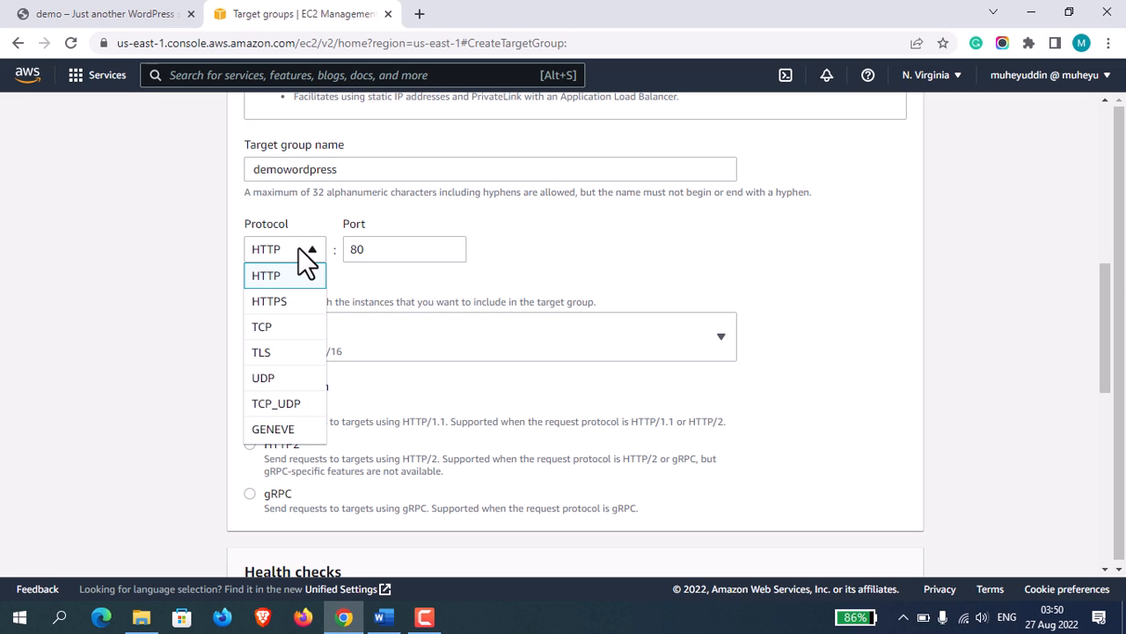
left_click(296, 305)
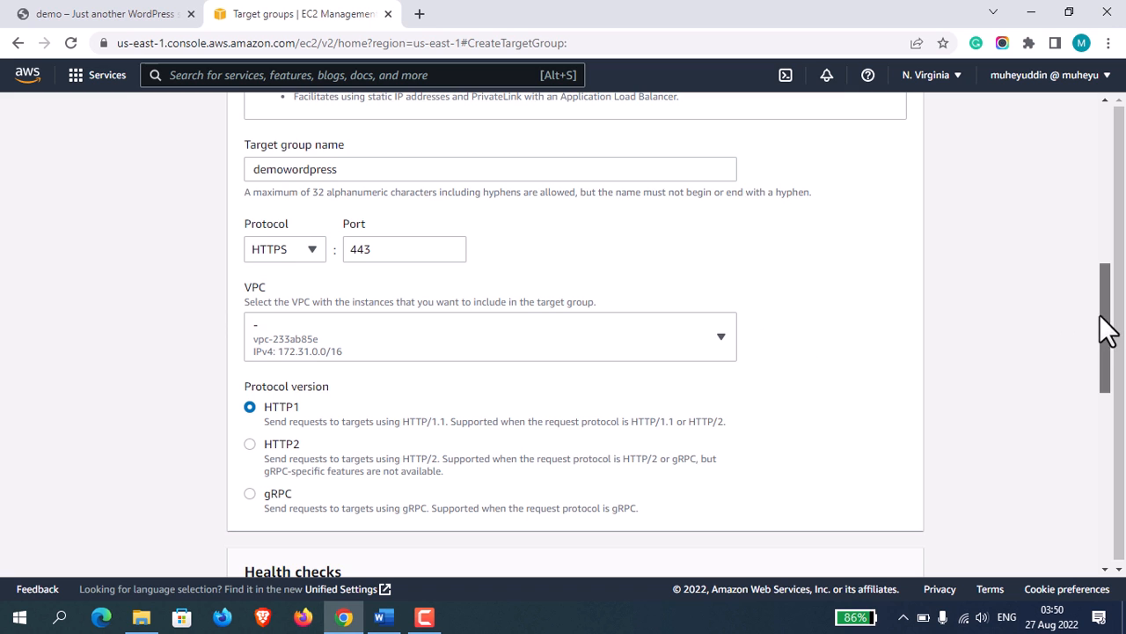
left_click_drag(1106, 326, 1121, 420)
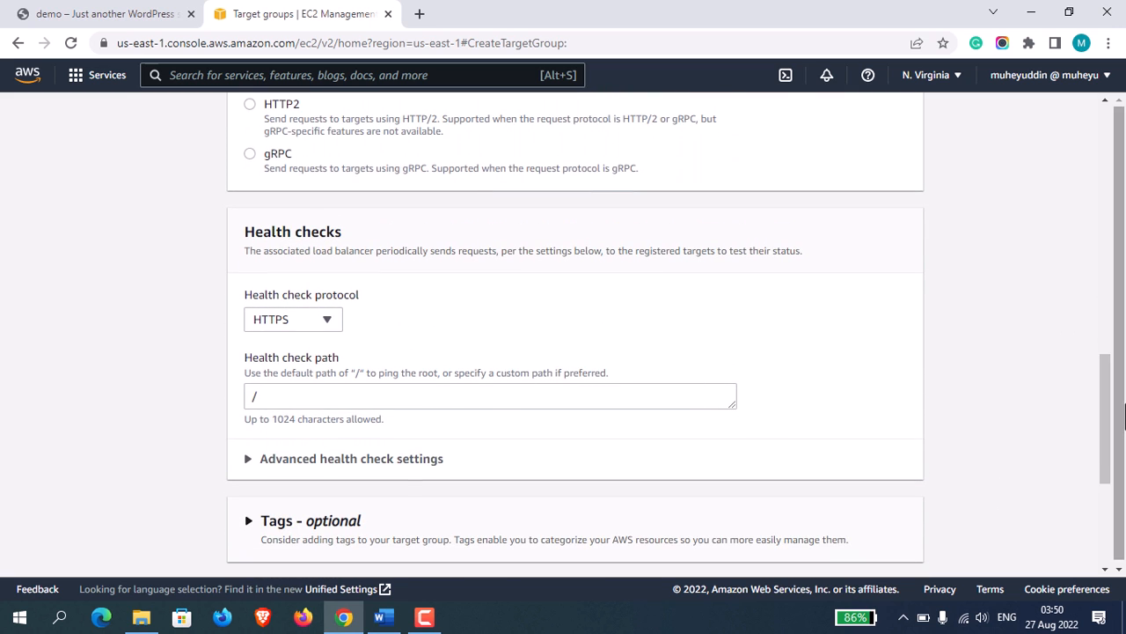
left_click_drag(1113, 440, 1077, 364)
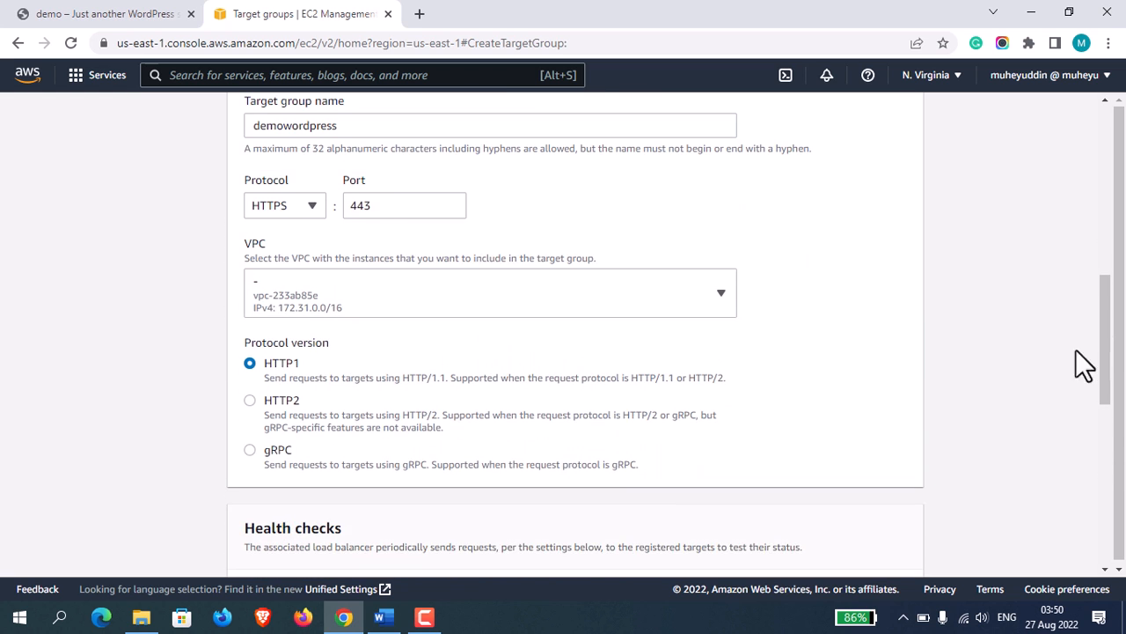
left_click(294, 210)
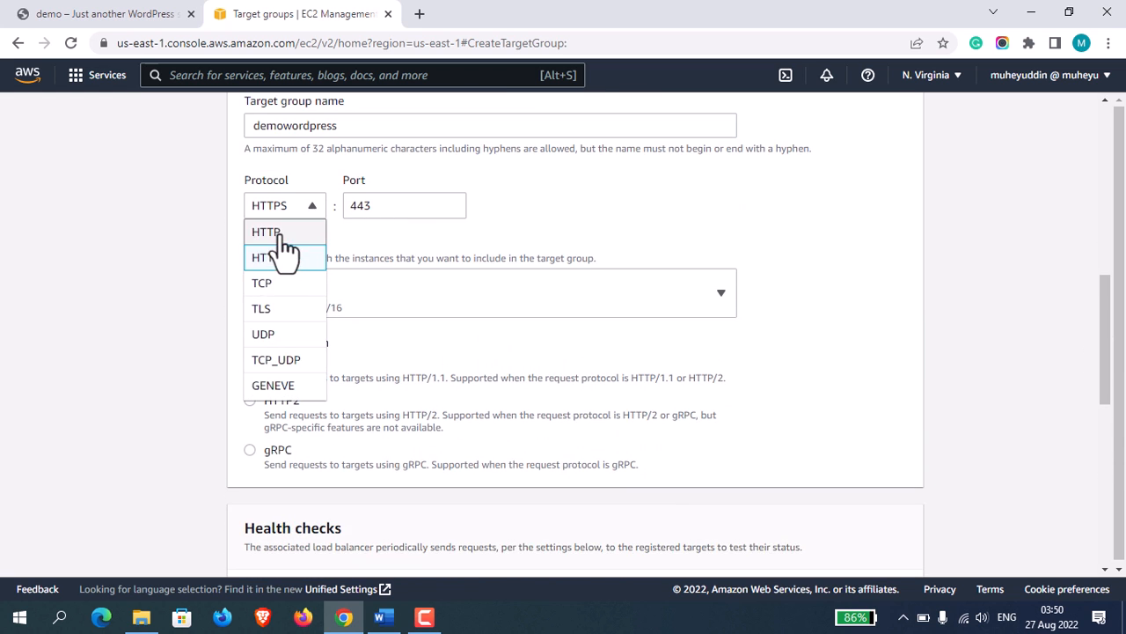
left_click(280, 234)
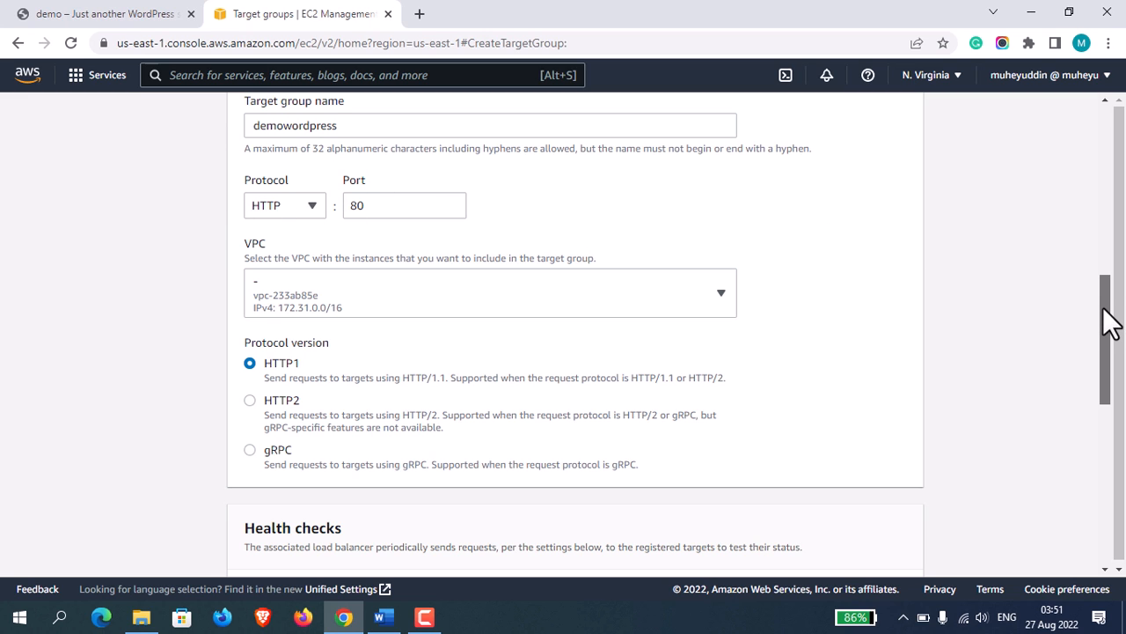
Set the success codes in the advanced health check settings to 200-499 and continue to target registration.
left_click_drag(1110, 321, 1107, 440)
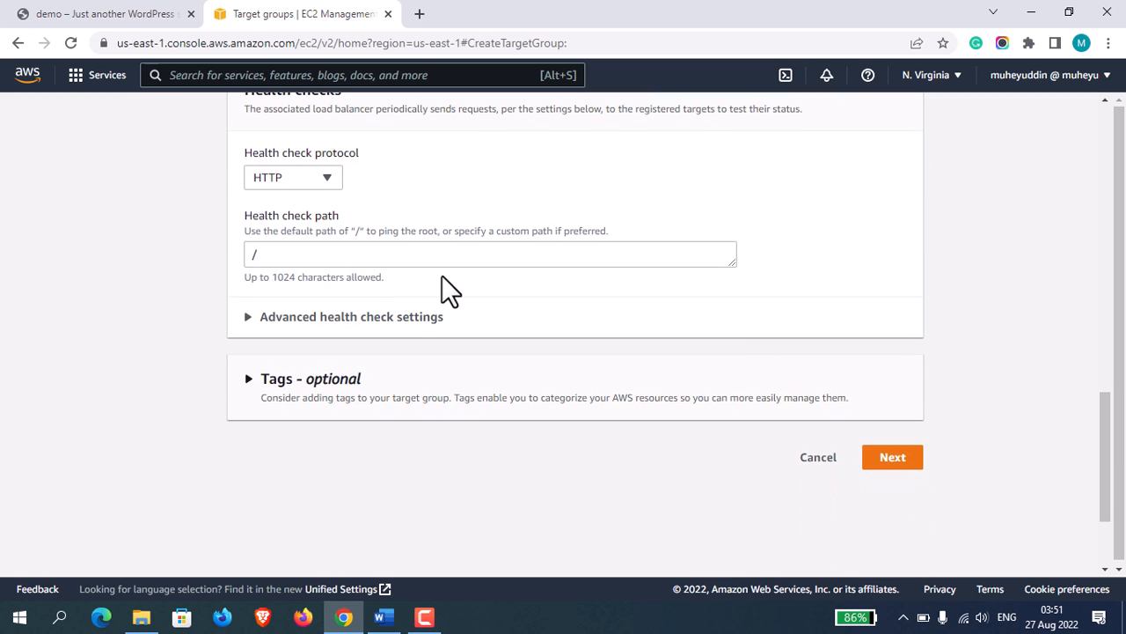
left_click(352, 316)
mouse_move(1101, 382)
left_mouse_down()
mouse_move(1113, 400)
mouse_move(1120, 501)
left_mouse_up()
left_click(408, 368)
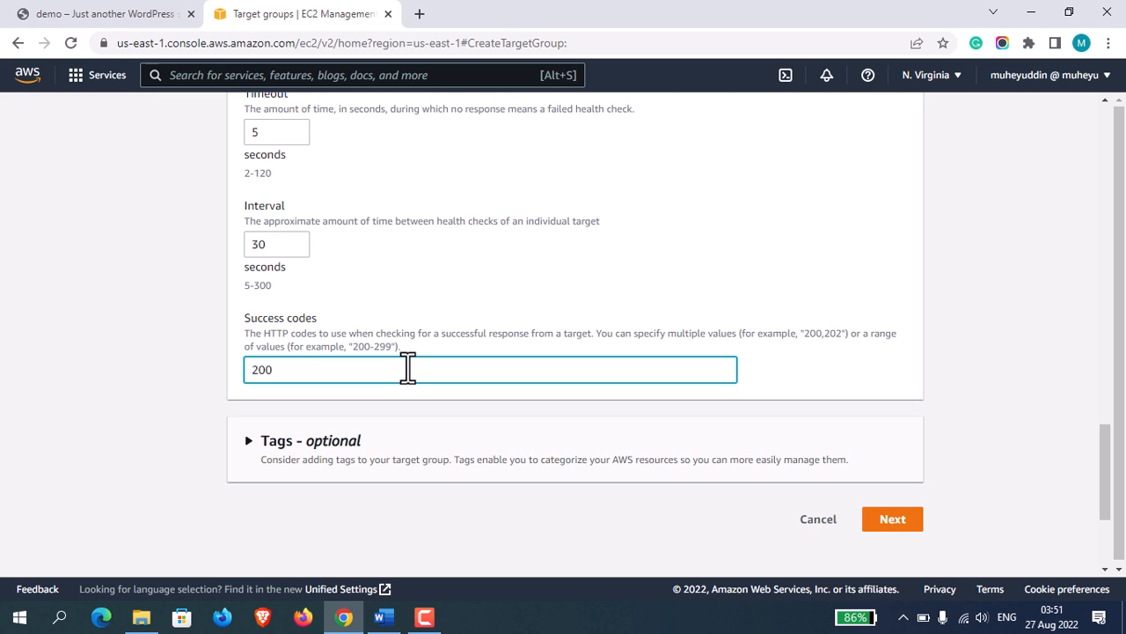
left_click(901, 521)
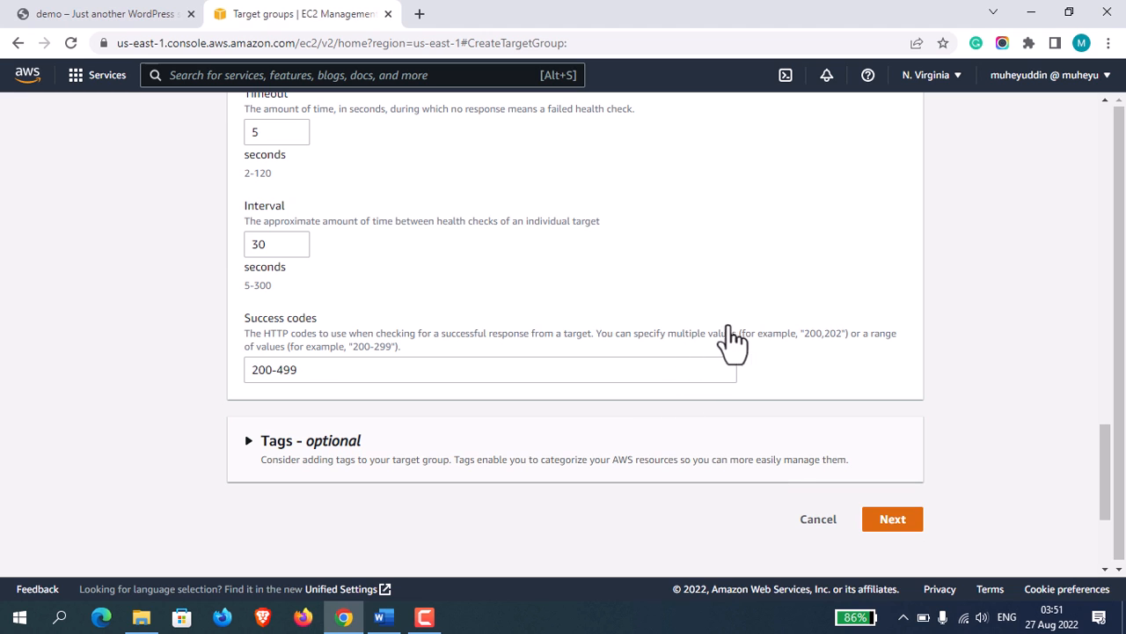
left_click(895, 521)
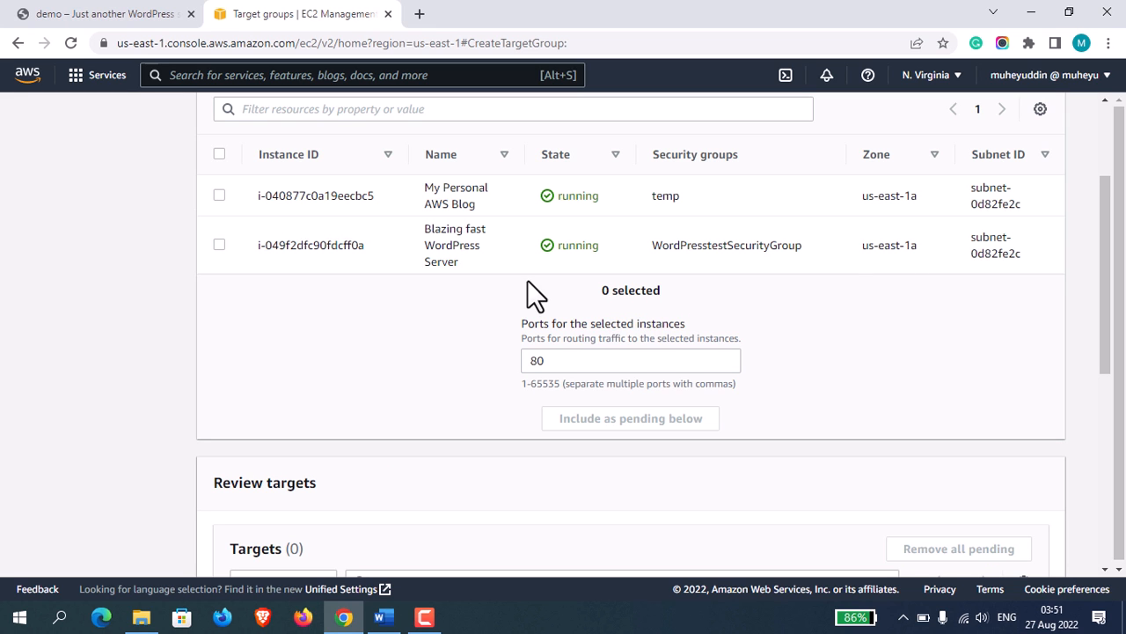
Include the Blazing fast WordPress Server instance as a pending target on port 80 and create the target group.
left_click(219, 245)
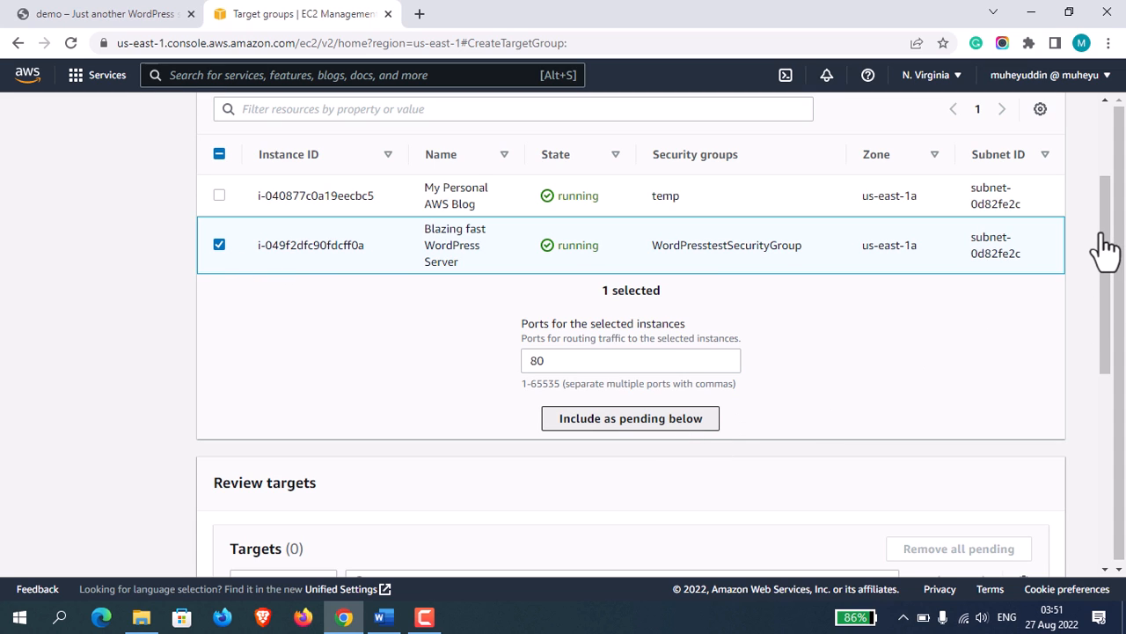
left_click_drag(1108, 250, 1121, 408)
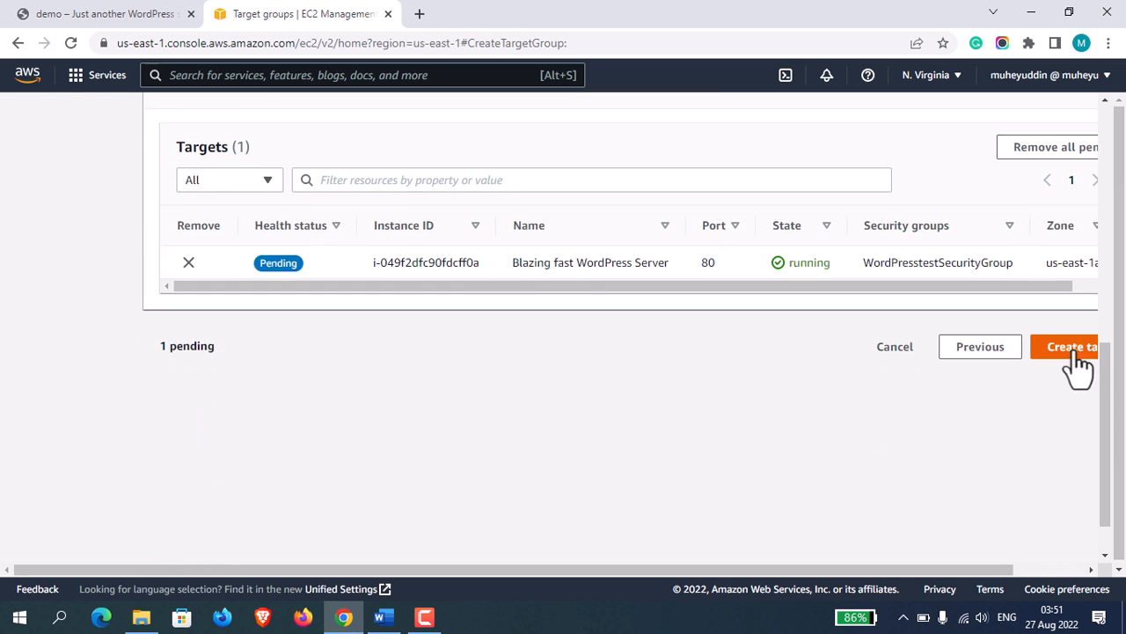
left_click_drag(852, 570, 927, 570)
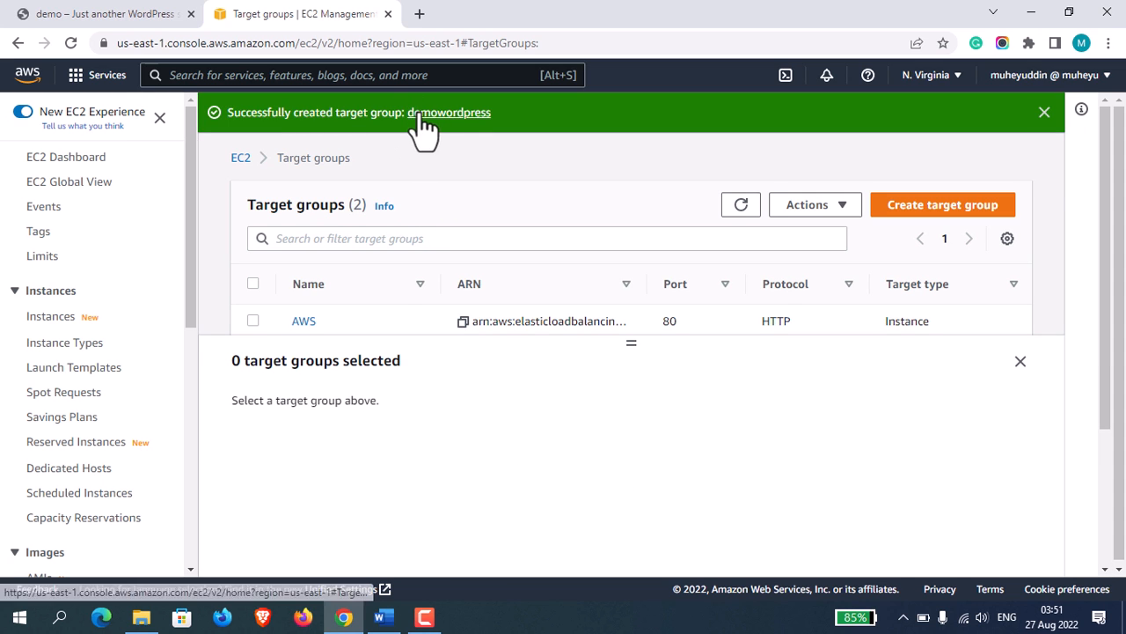
Open the EC2 load balancers and start creating an Application Load Balancer.
left_click_drag(186, 203, 189, 472)
left_click(60, 425)
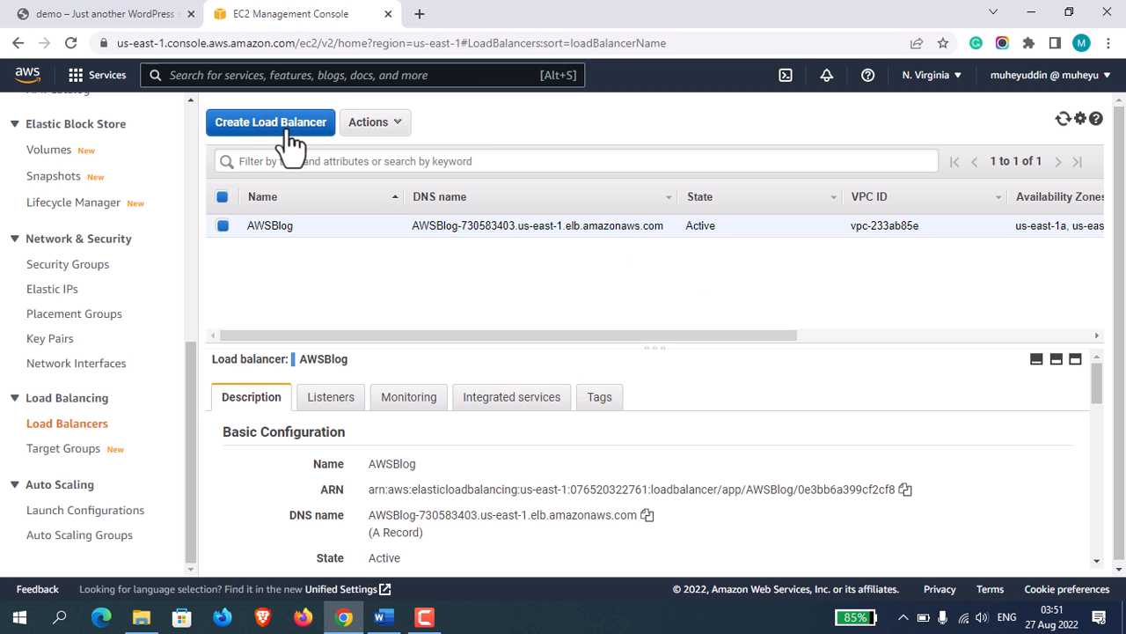
left_click(290, 134)
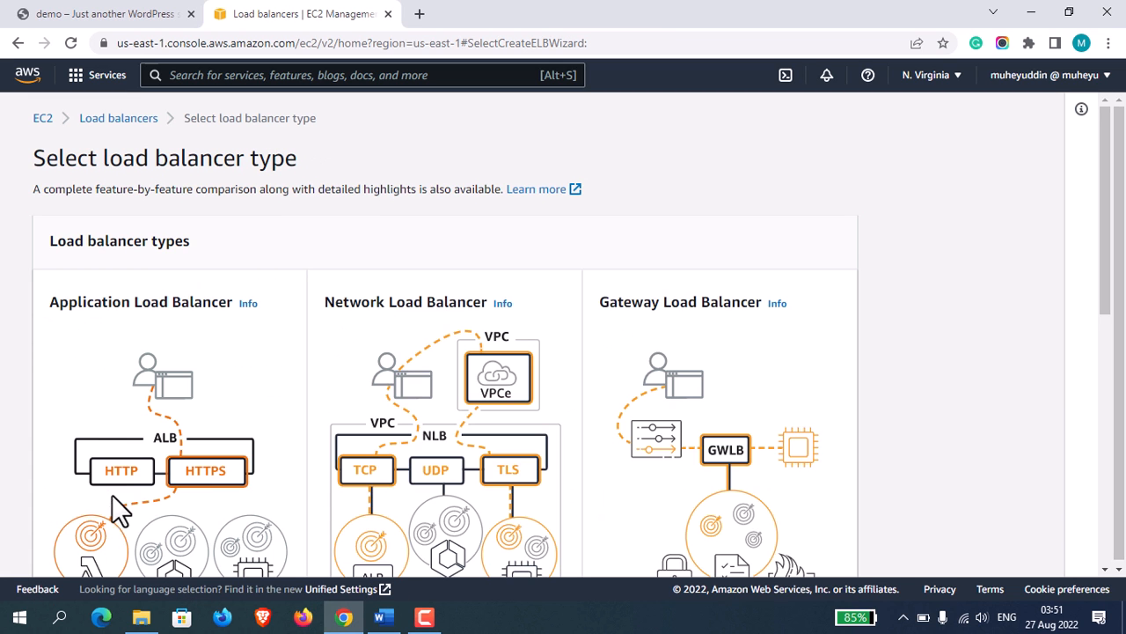
scroll(1100, 250, "down", 1)
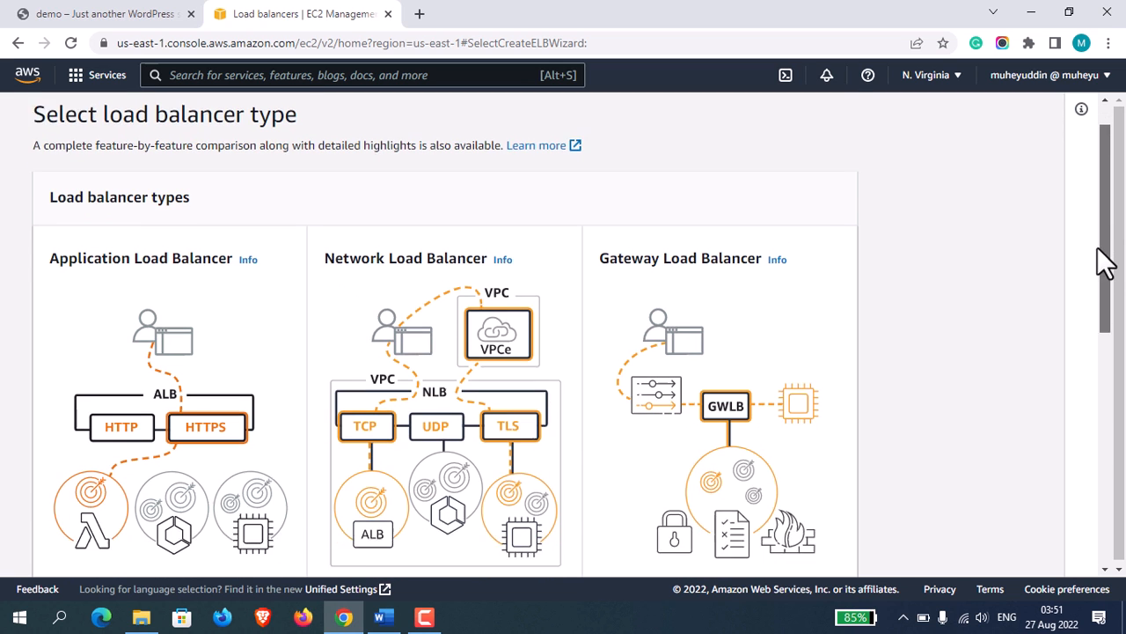
scroll(1105, 260, "down", 5)
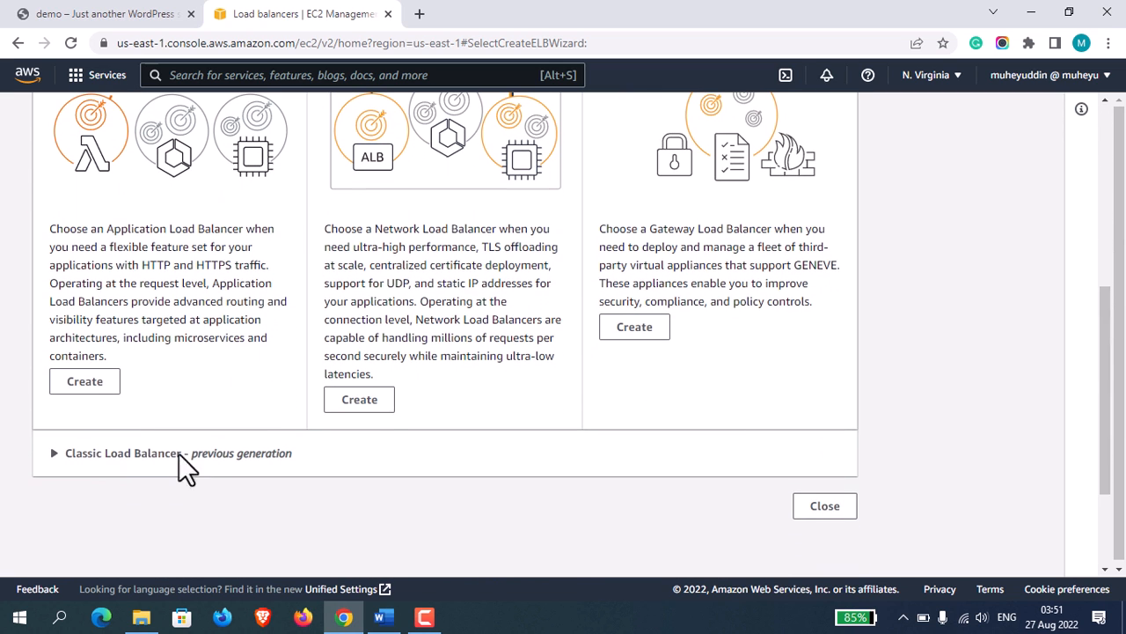
left_click(88, 385)
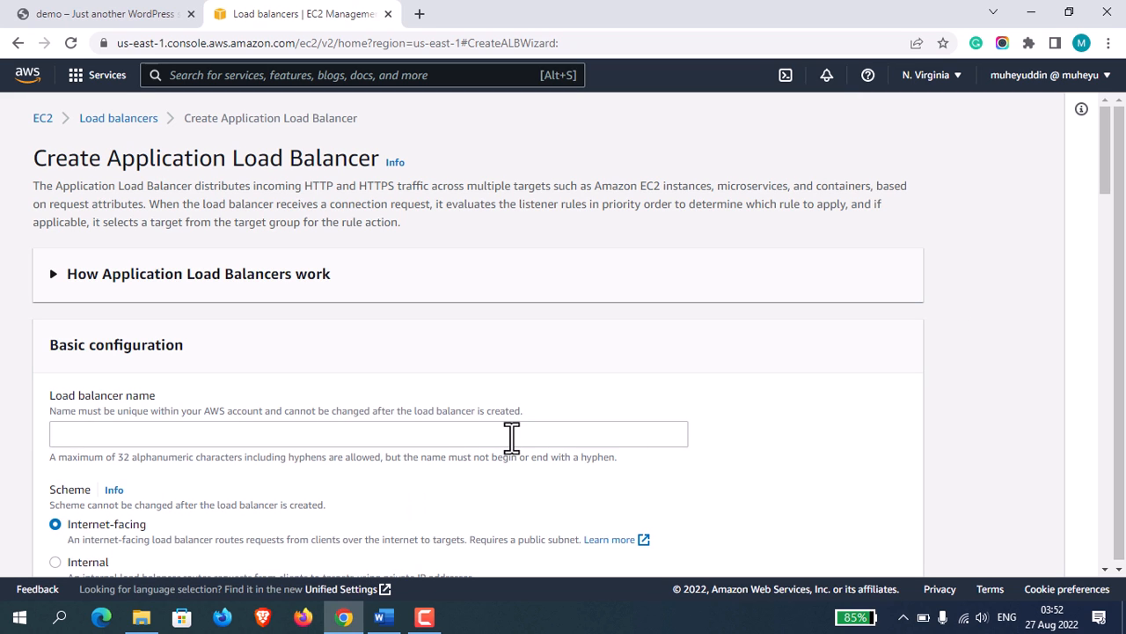
Name the new Application Load Balancer demoalb.
left_click(512, 437)
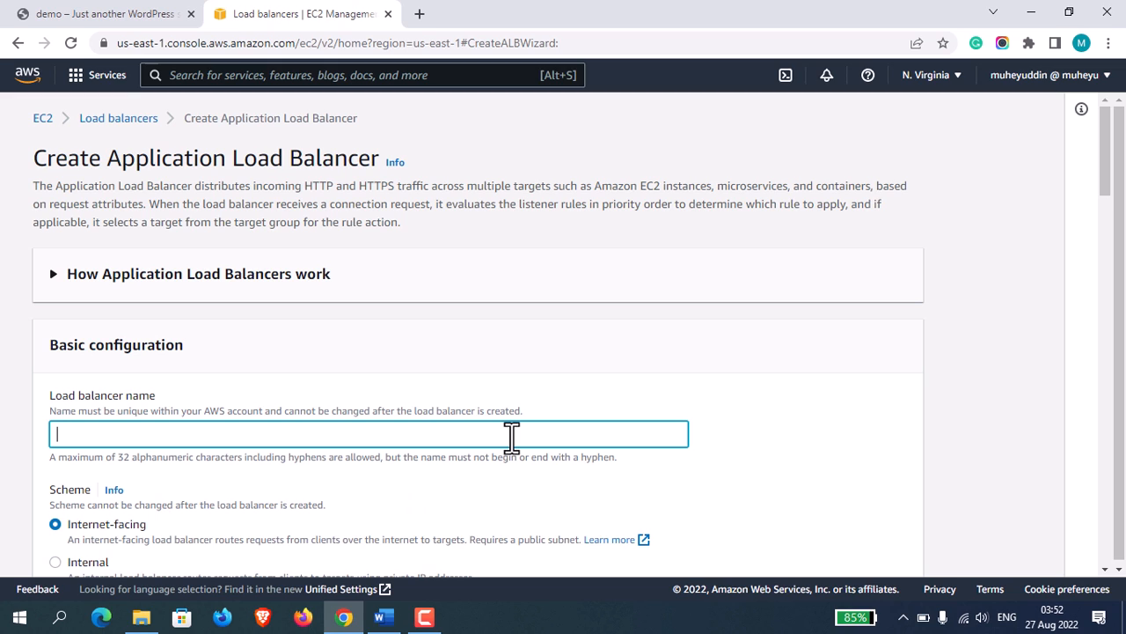
type("demoalb")
Map the load balancer to the us-east-1a and us-east-1b Availability Zones in the network mapping.
left_click_drag(1111, 180, 1120, 282)
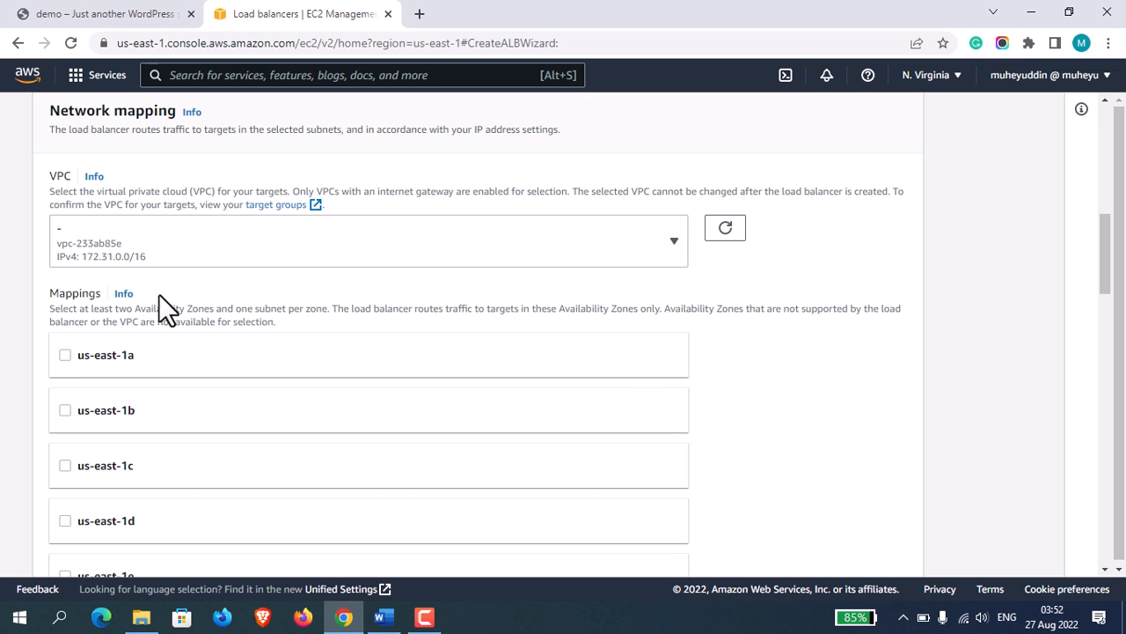
left_click(68, 355)
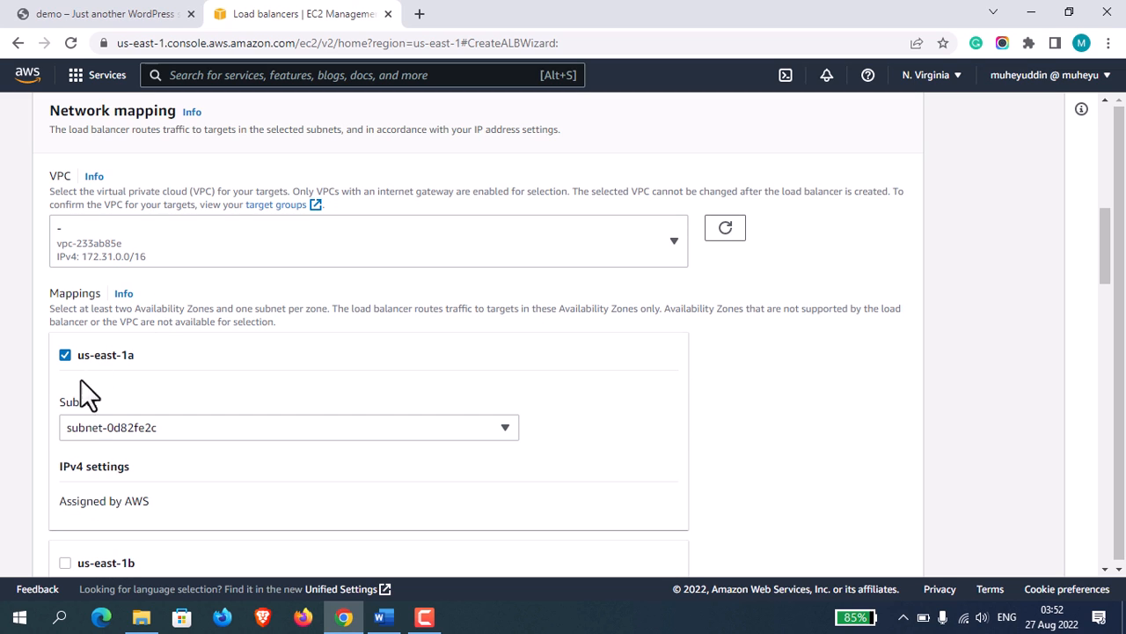
left_click(65, 563)
Set the laptop's on-battery power mode to Best performance.
left_click(843, 629)
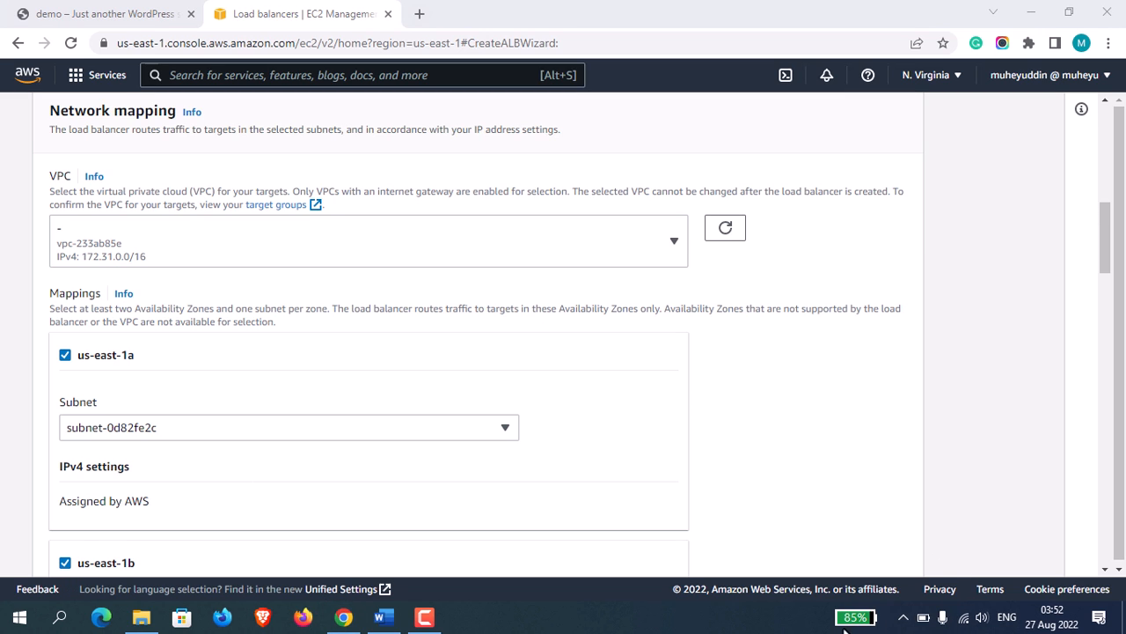
left_click(854, 618)
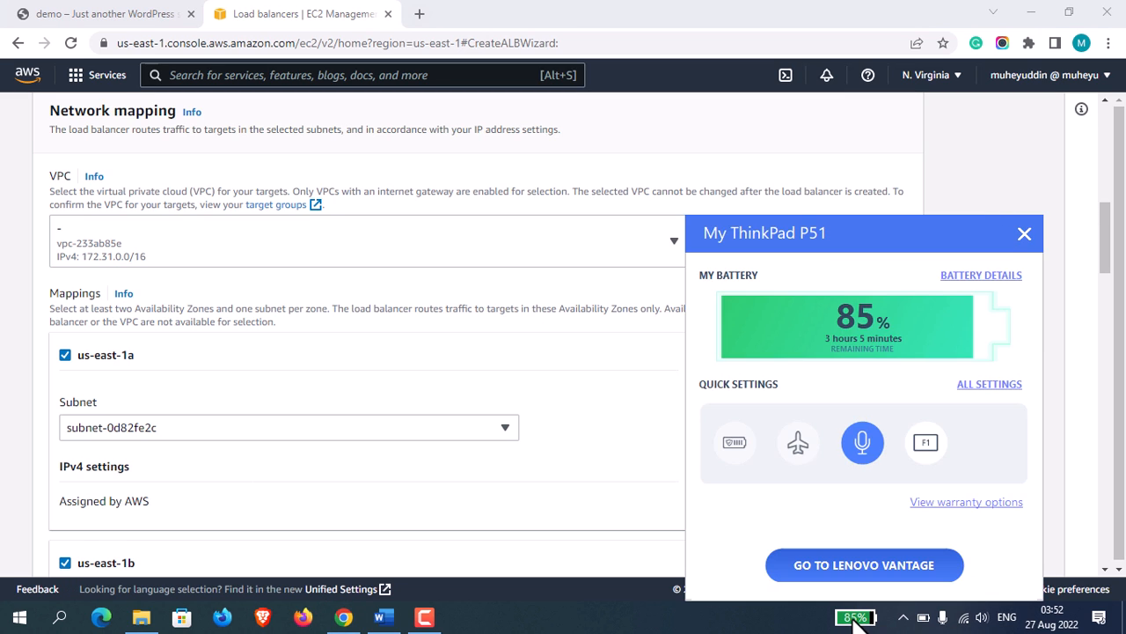
left_click(854, 617)
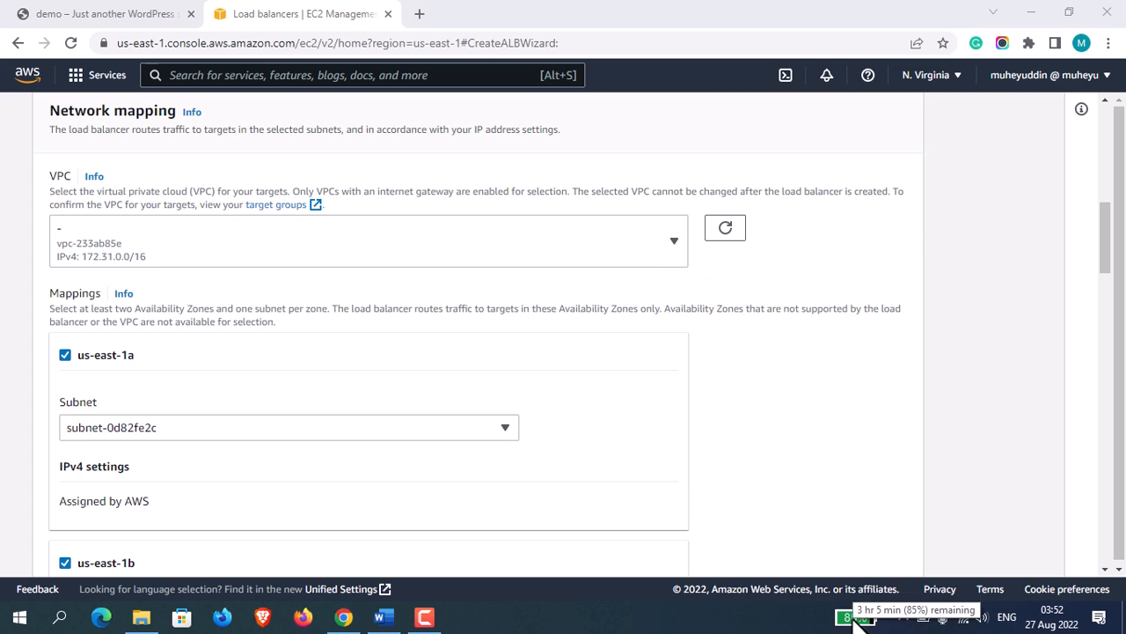
left_click(924, 616)
left_click(1048, 491)
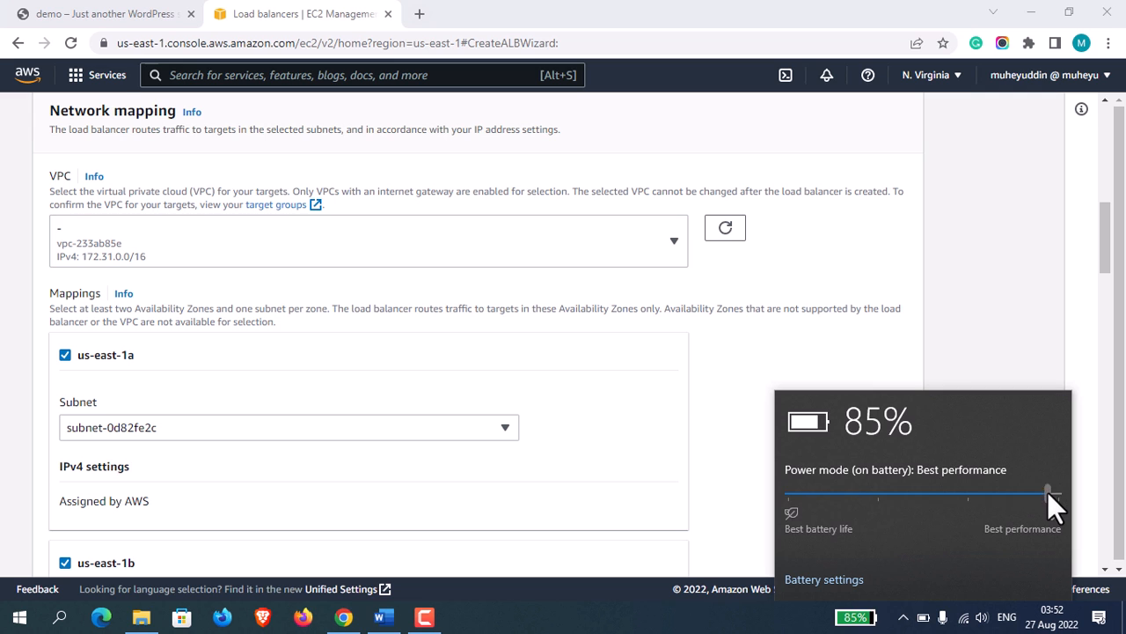
left_click(1005, 313)
Replace the load balancer's default security group with WordPresstestSecurityGroup.
left_click_drag(1111, 236, 1123, 365)
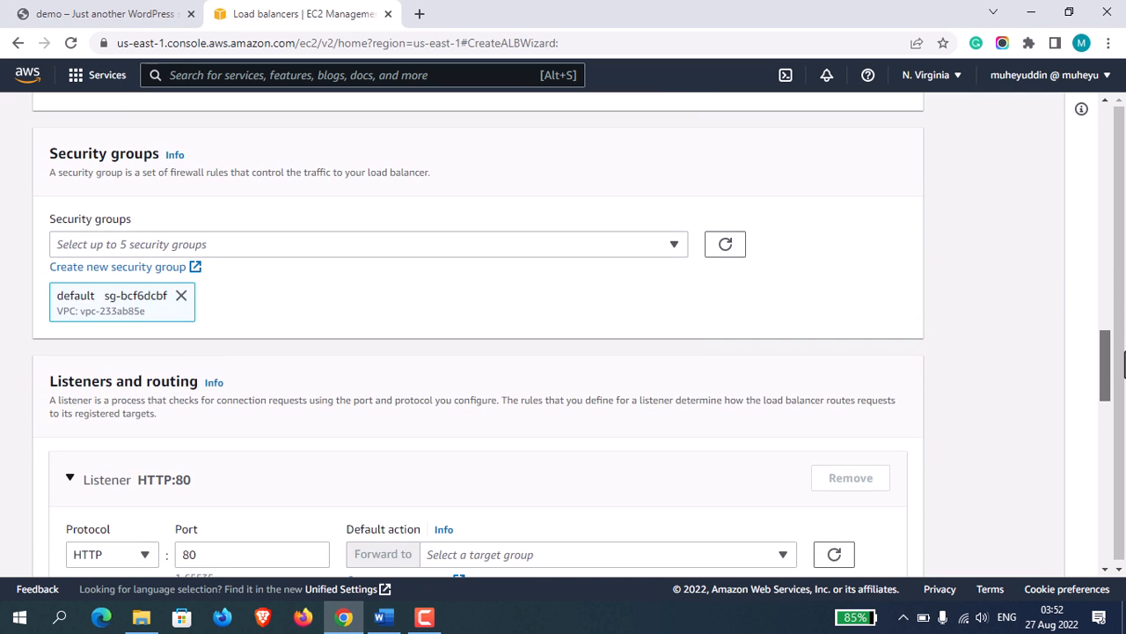
left_click(181, 295)
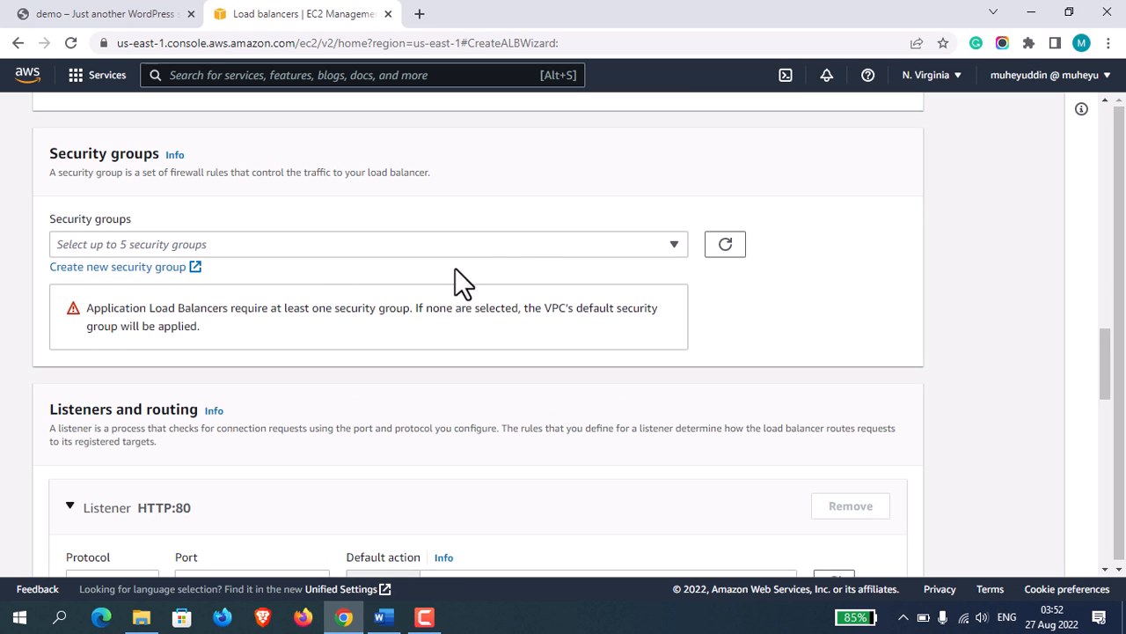
left_click(554, 245)
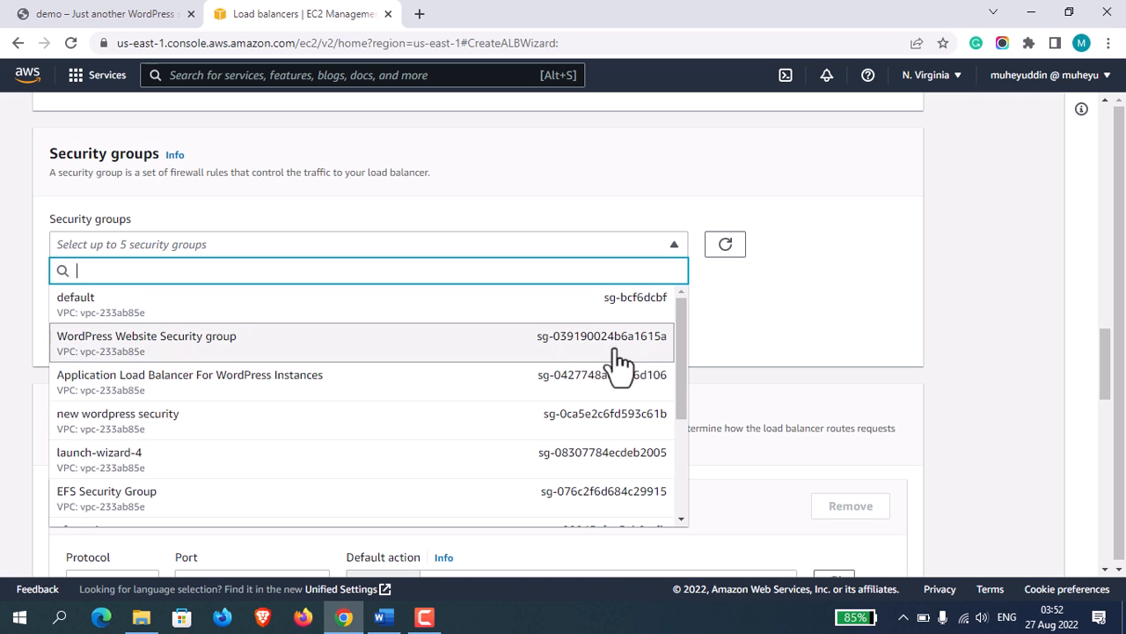
left_click_drag(681, 336, 681, 454)
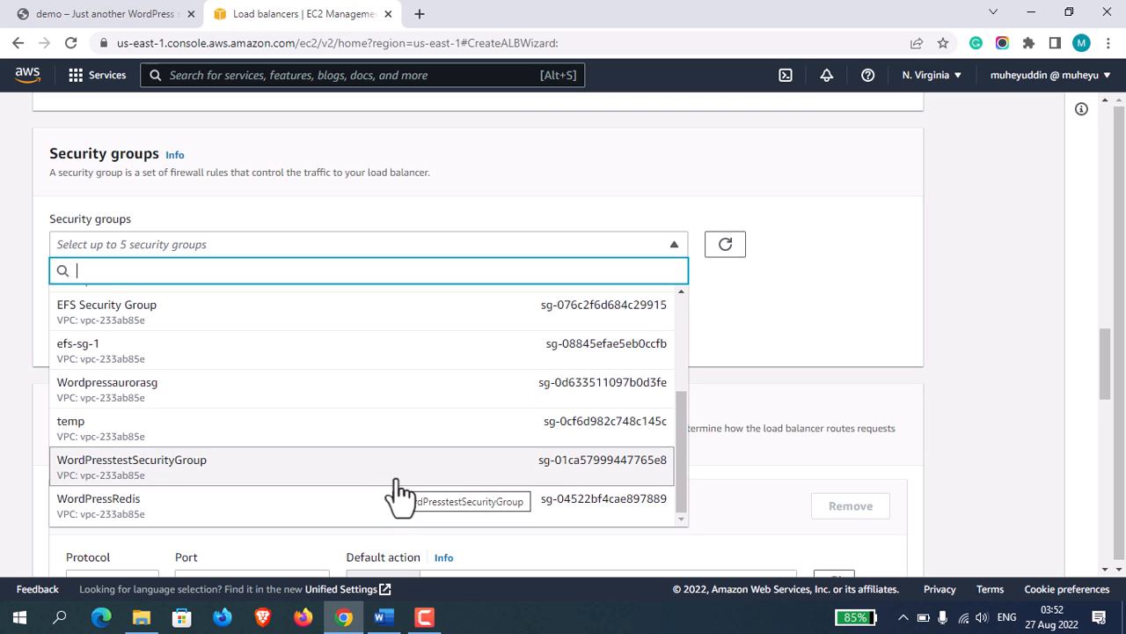
left_click(361, 475)
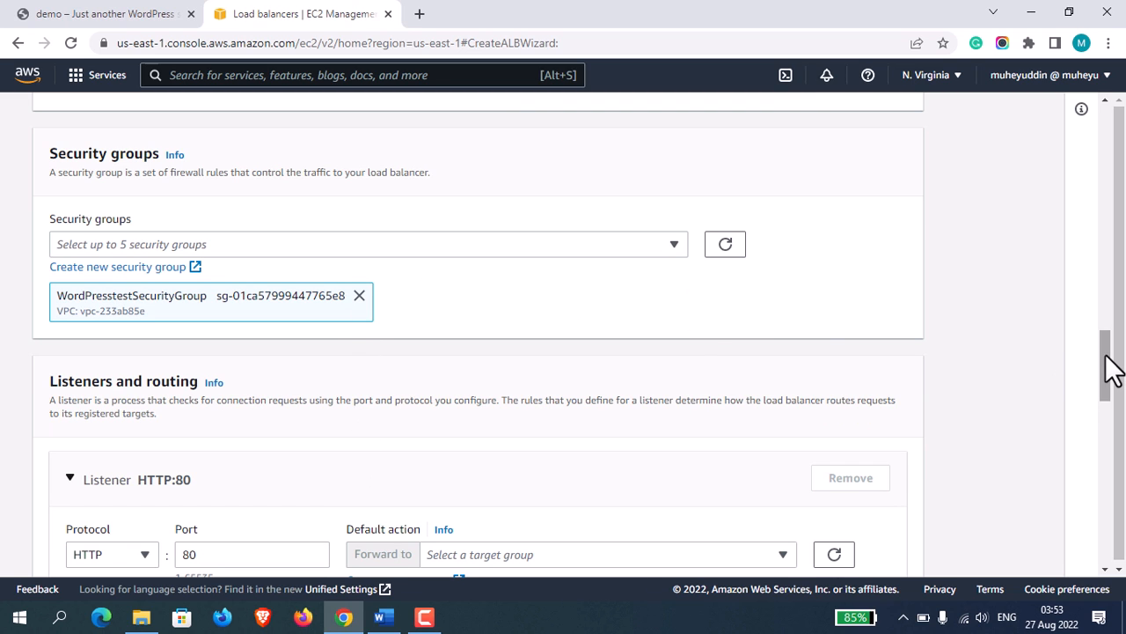
Configure the listener as HTTPS on port 443, forwarding to the demowordpress target group.
left_click_drag(1113, 370, 1111, 413)
left_click(136, 257)
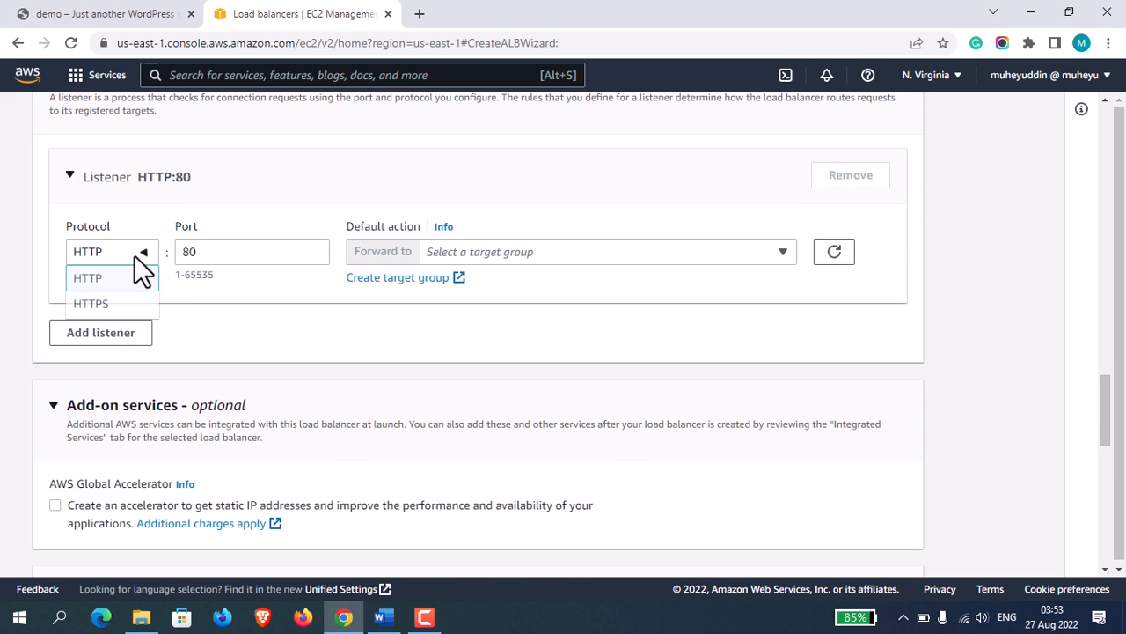
left_click(107, 308)
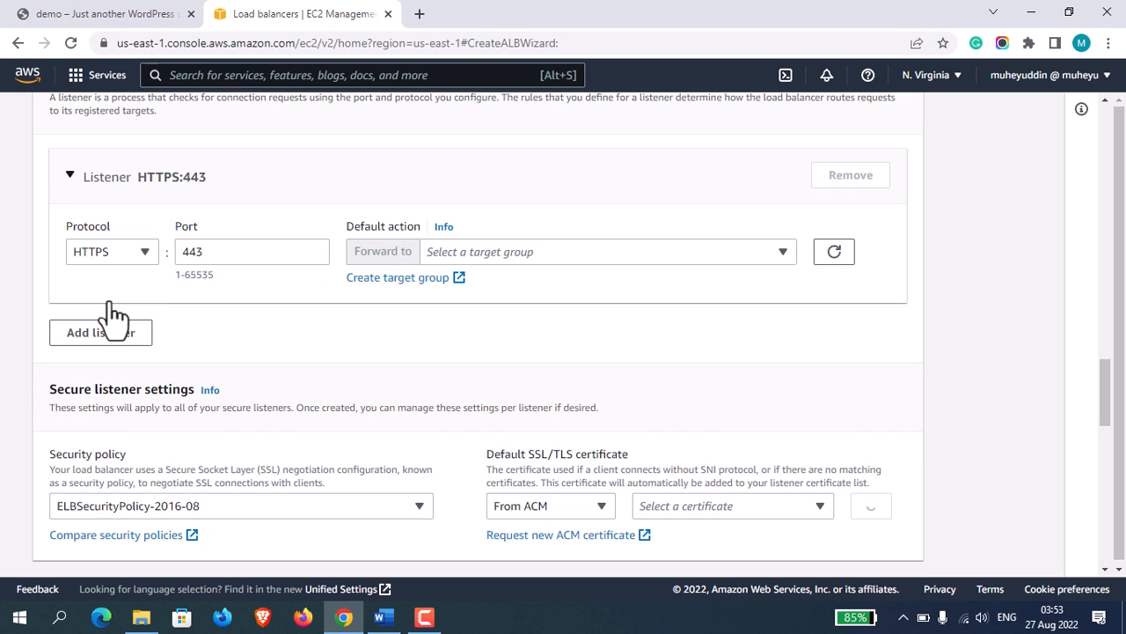
left_click(588, 255)
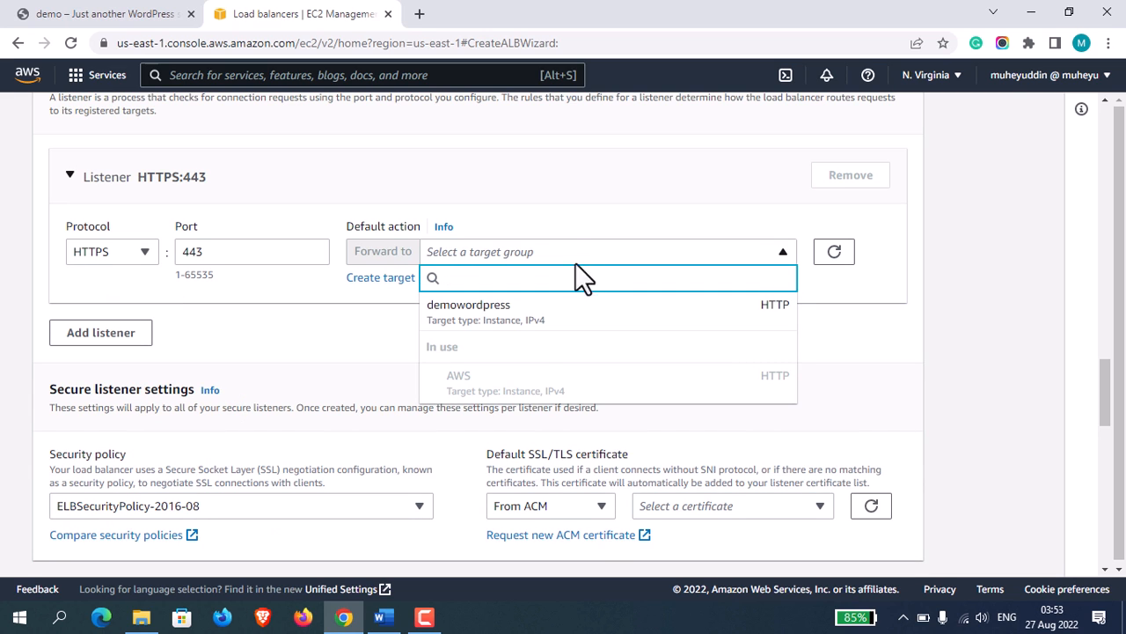
left_click(531, 324)
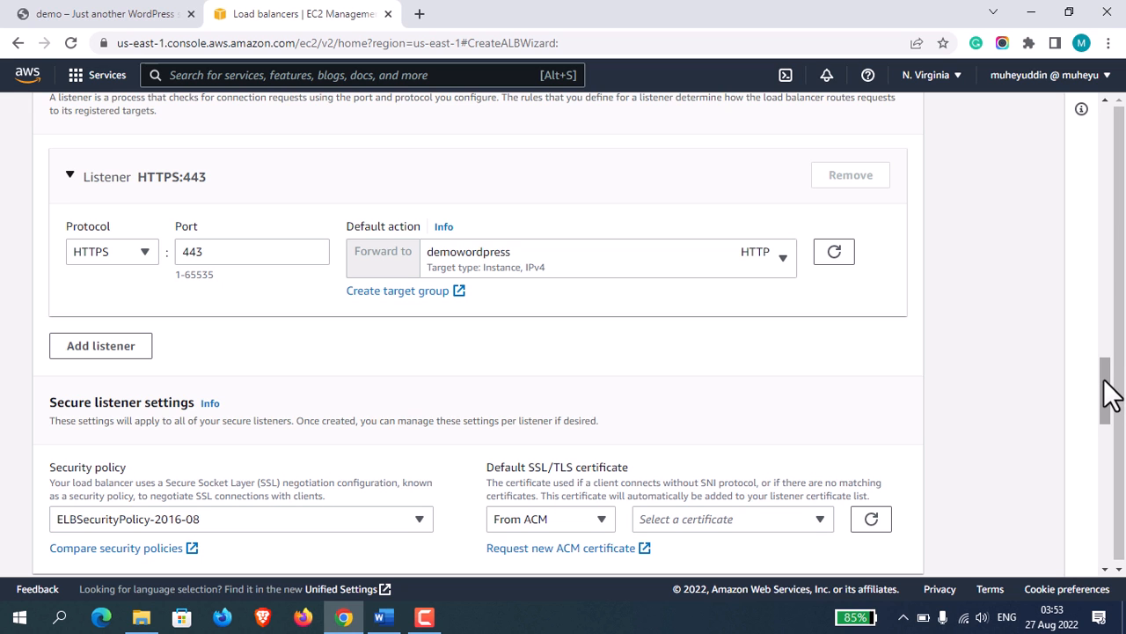
Set the secure listener's policy to ELBSecurityPolicy-FS-1-2-Res-2020-10 and its default certificate to the ACM certificate for the site's domain.
left_click_drag(1111, 391, 1106, 428)
left_click(365, 299)
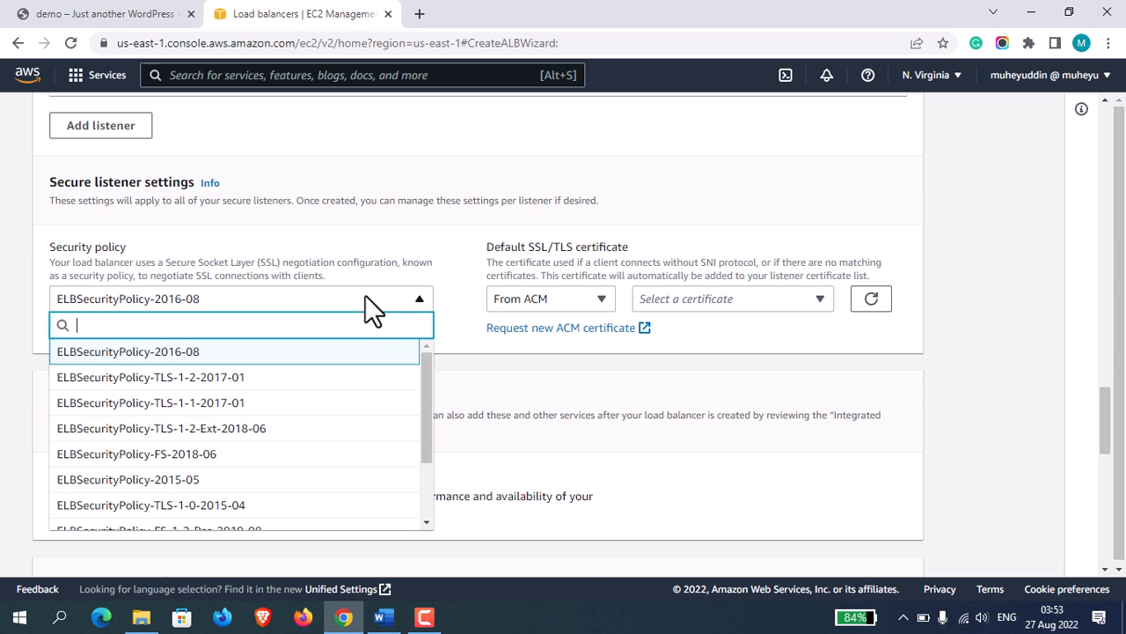
left_click_drag(428, 392, 424, 506)
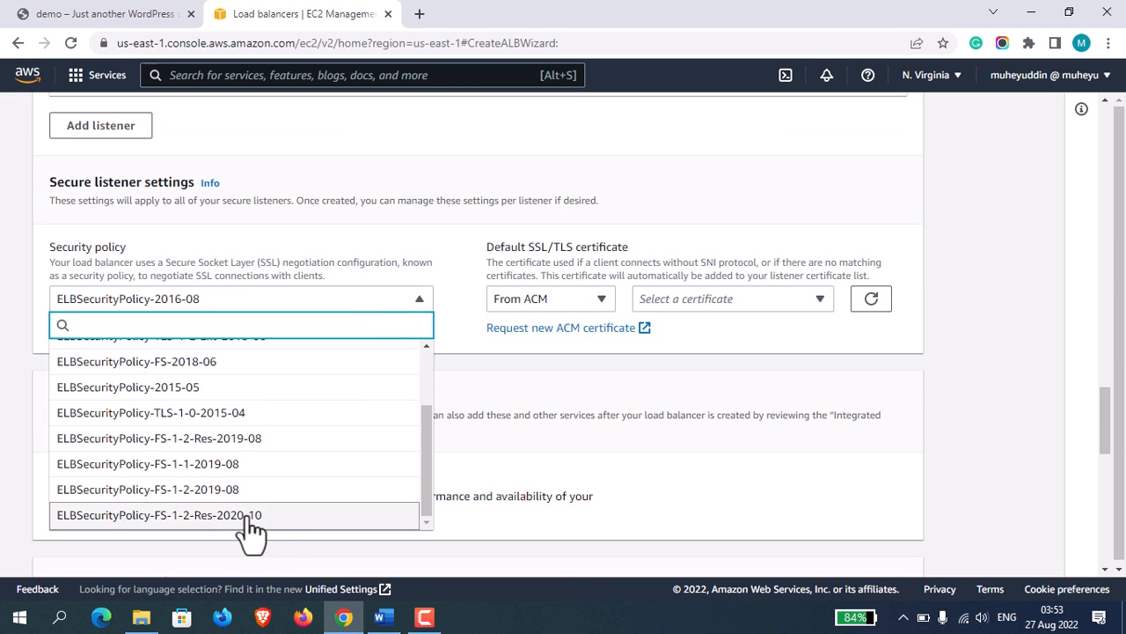
left_click(248, 517)
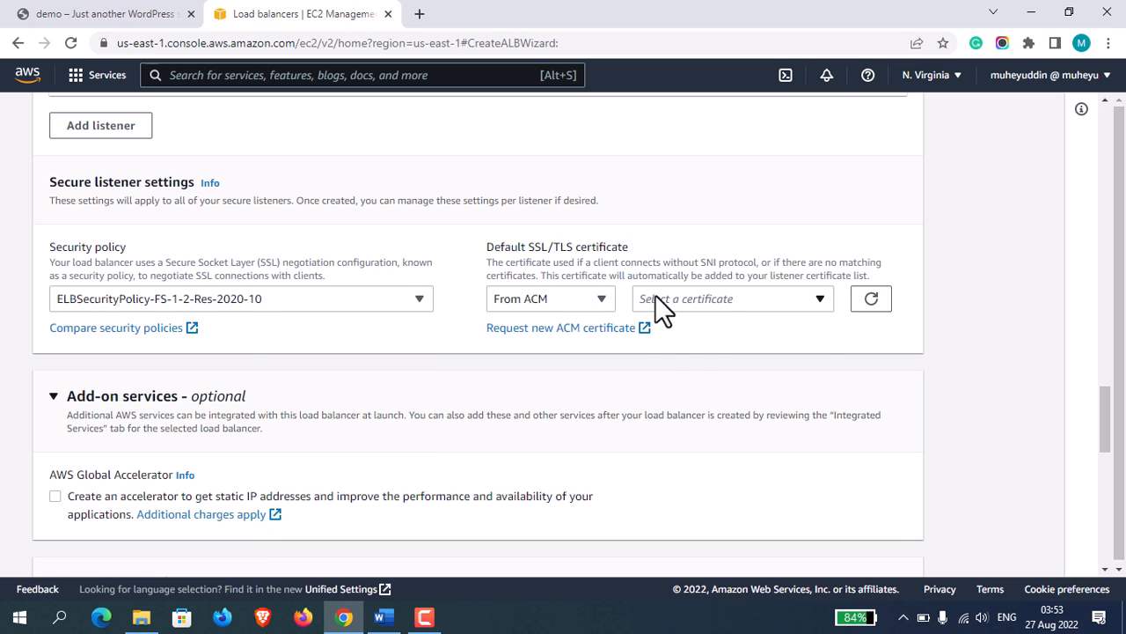
left_click(717, 304)
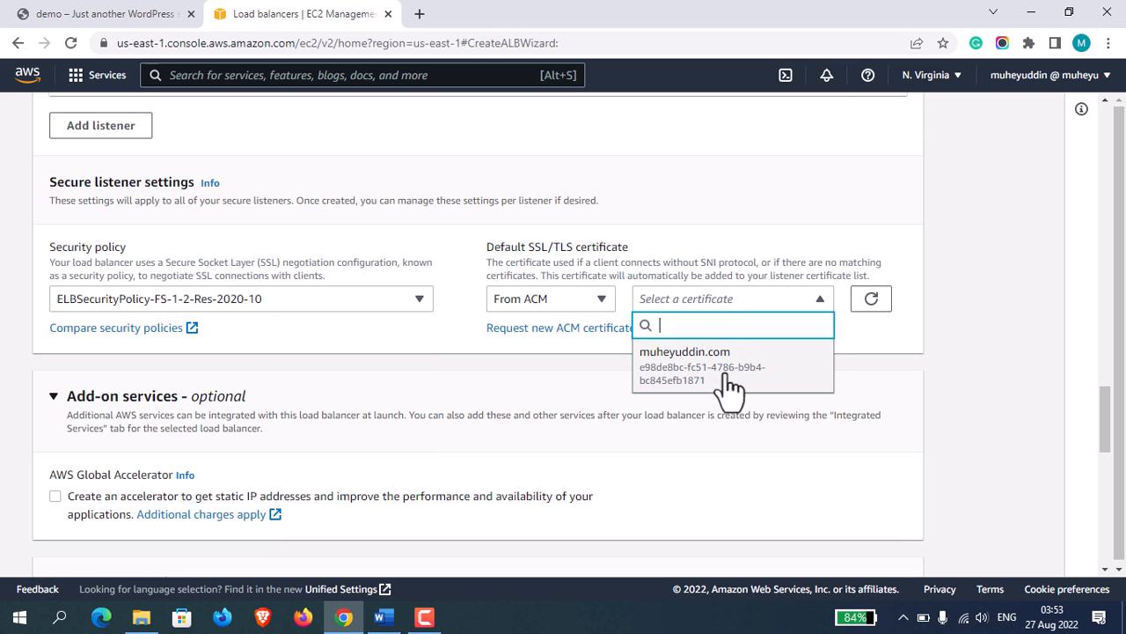
left_click(673, 357)
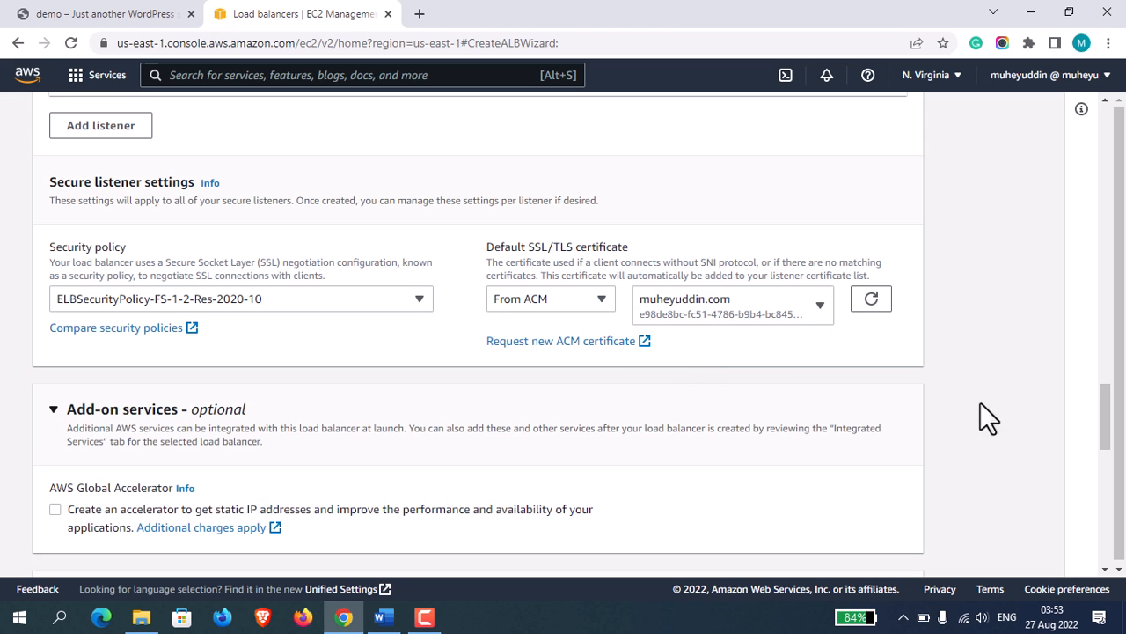
Create the demoalb load balancer and view it in the load balancer list.
left_click_drag(1106, 418, 1121, 518)
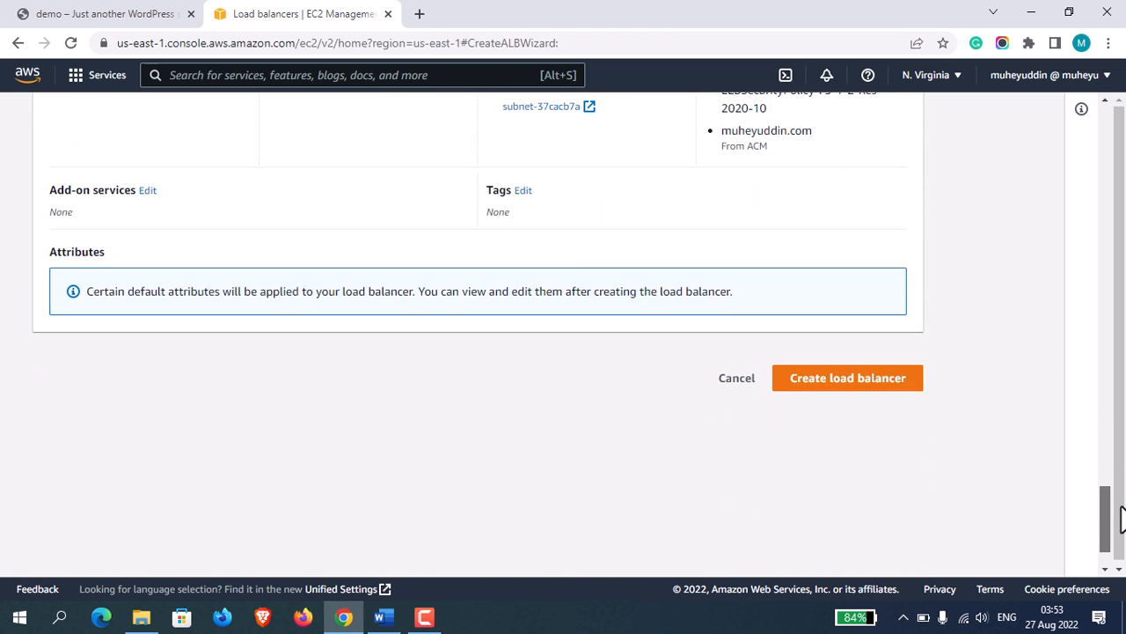
left_click(900, 381)
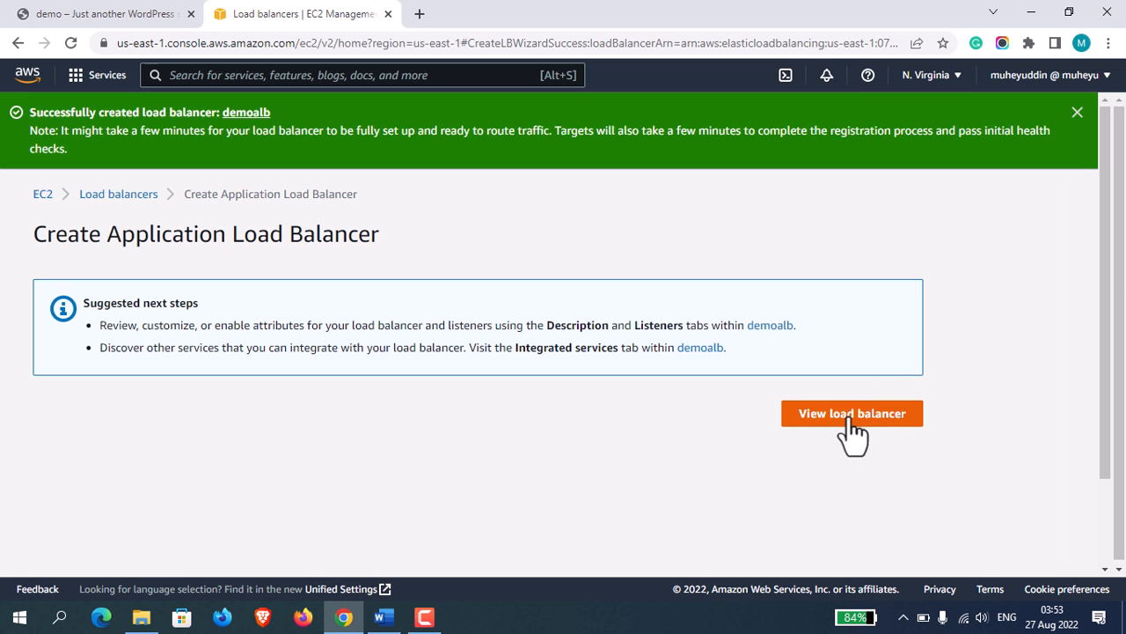
left_click(852, 413)
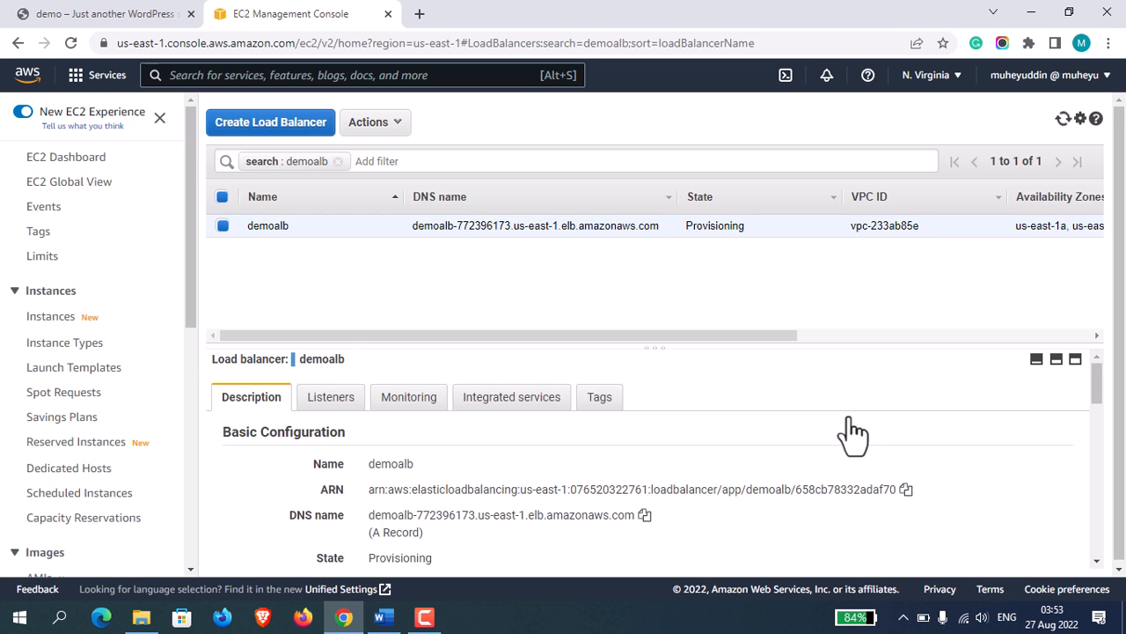
left_click_drag(682, 335, 565, 349)
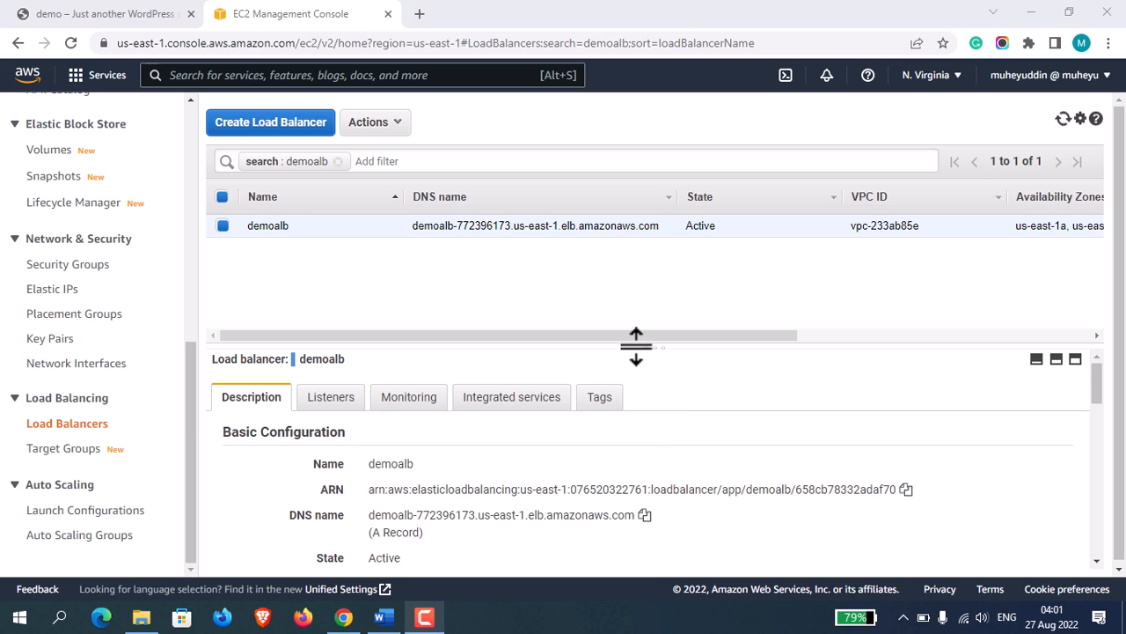
left_click_drag(637, 339, 547, 314)
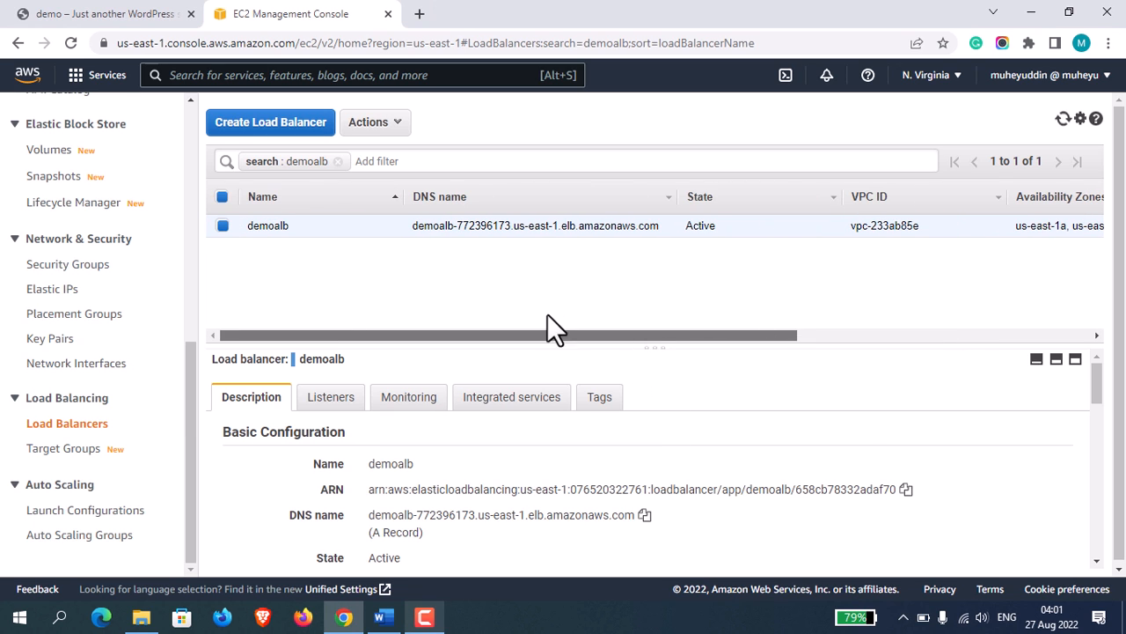
Go to the Route 53 service and open the existing public hosted zone of the site's domain.
left_click(320, 75)
type("route53")
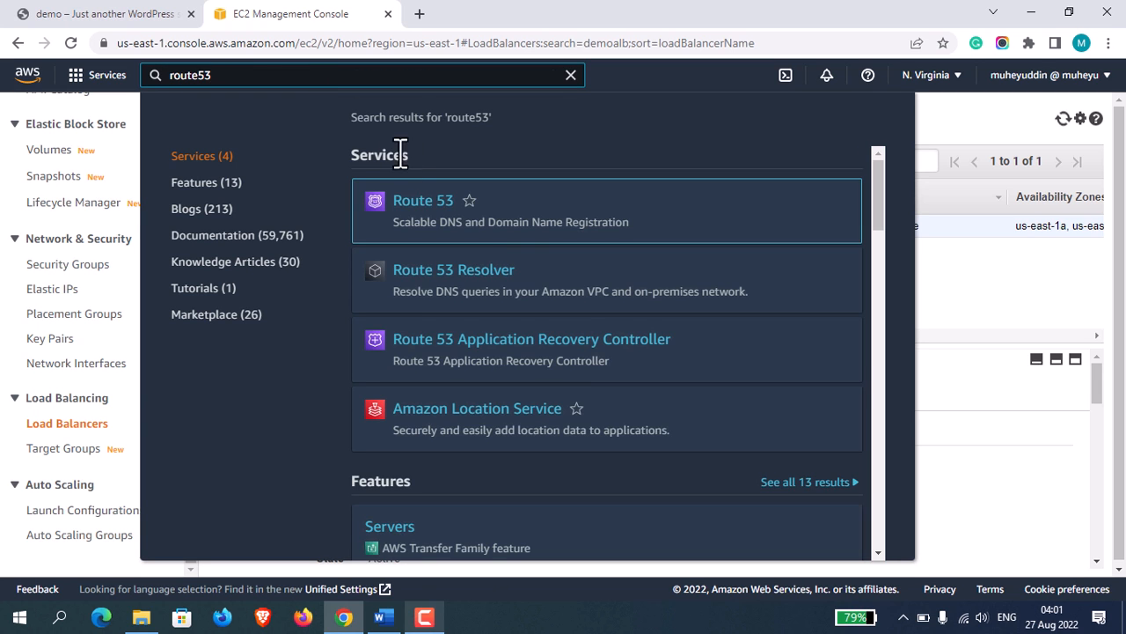
left_click(431, 205)
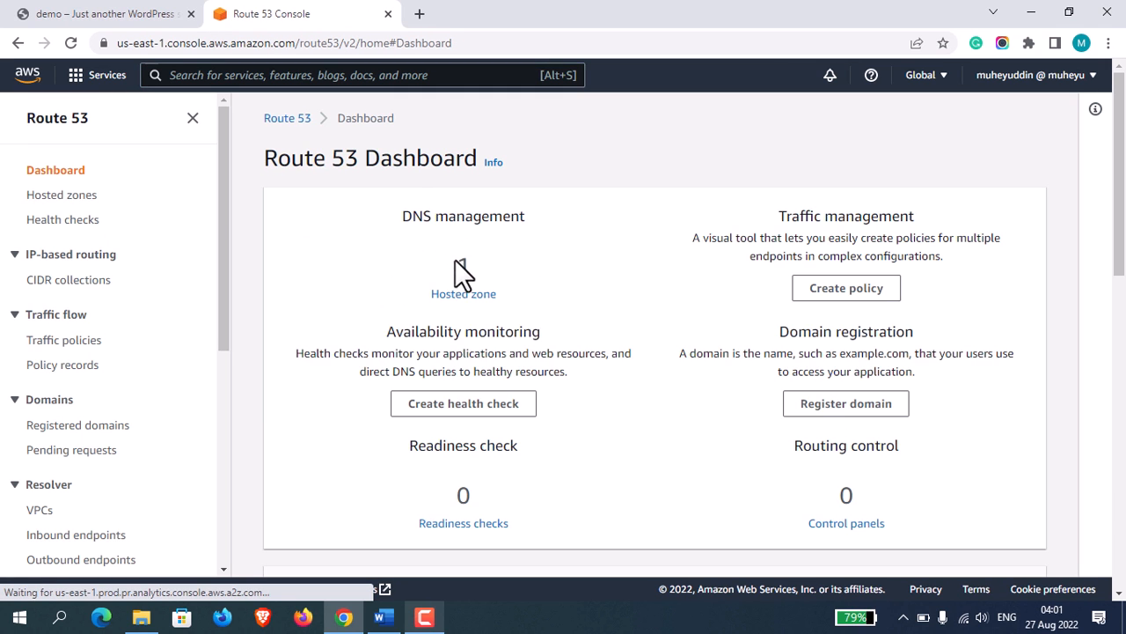
left_click(476, 299)
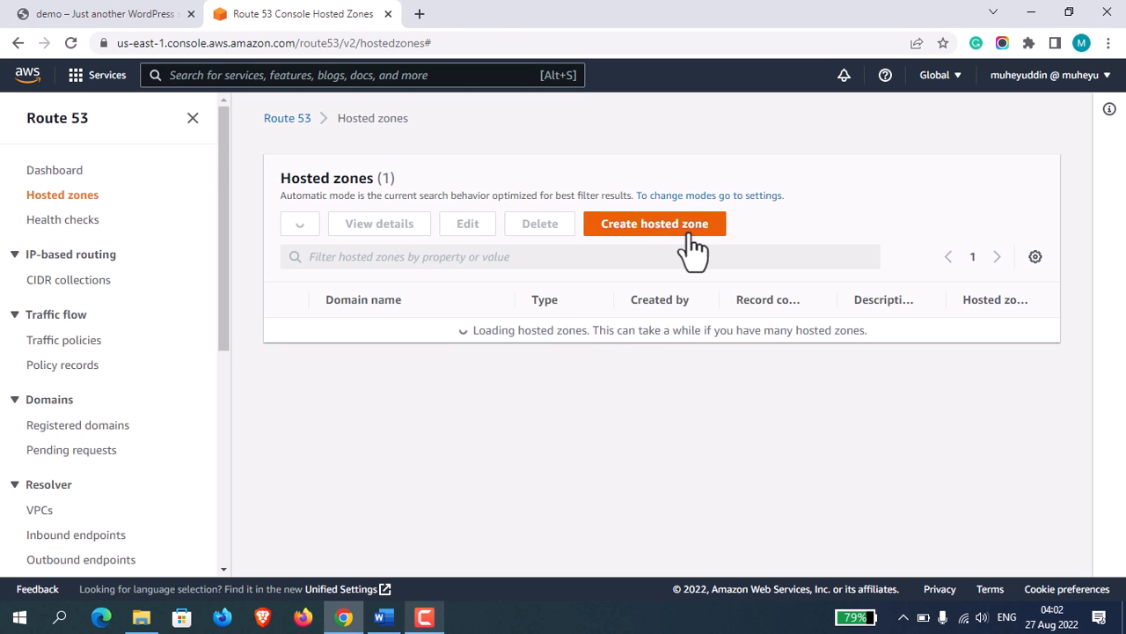
left_click(676, 225)
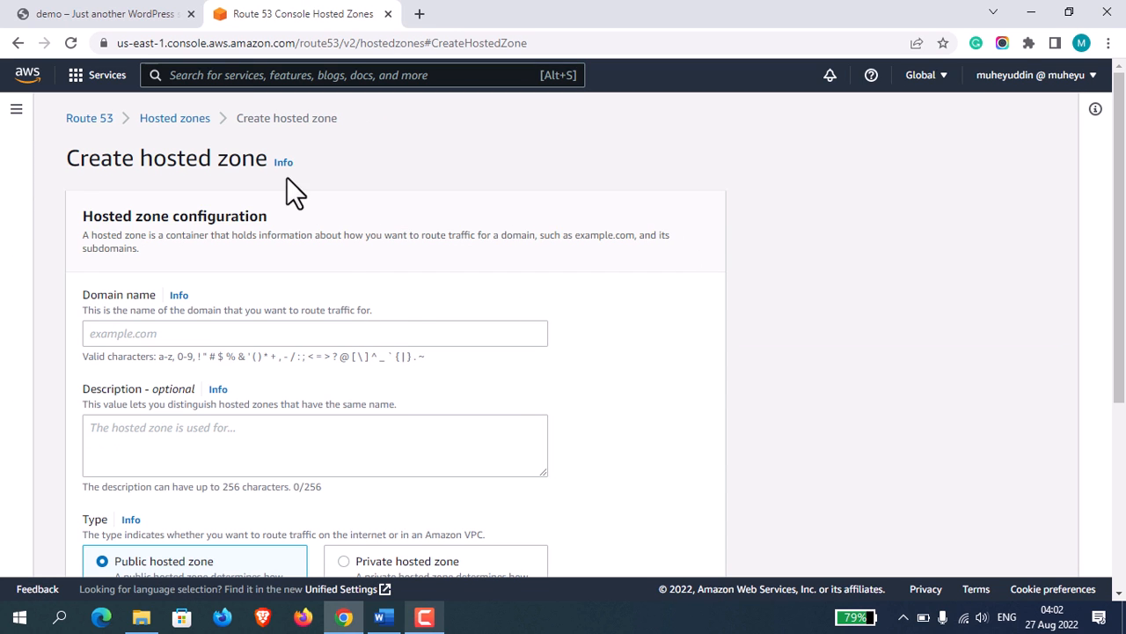
left_click(150, 120)
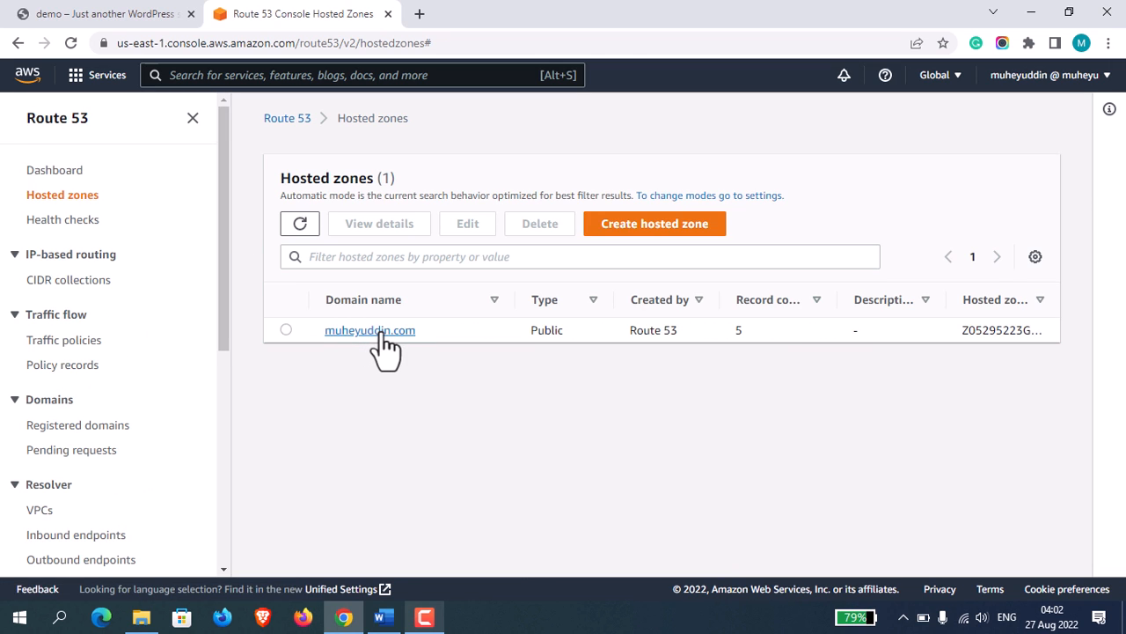
left_click(378, 334)
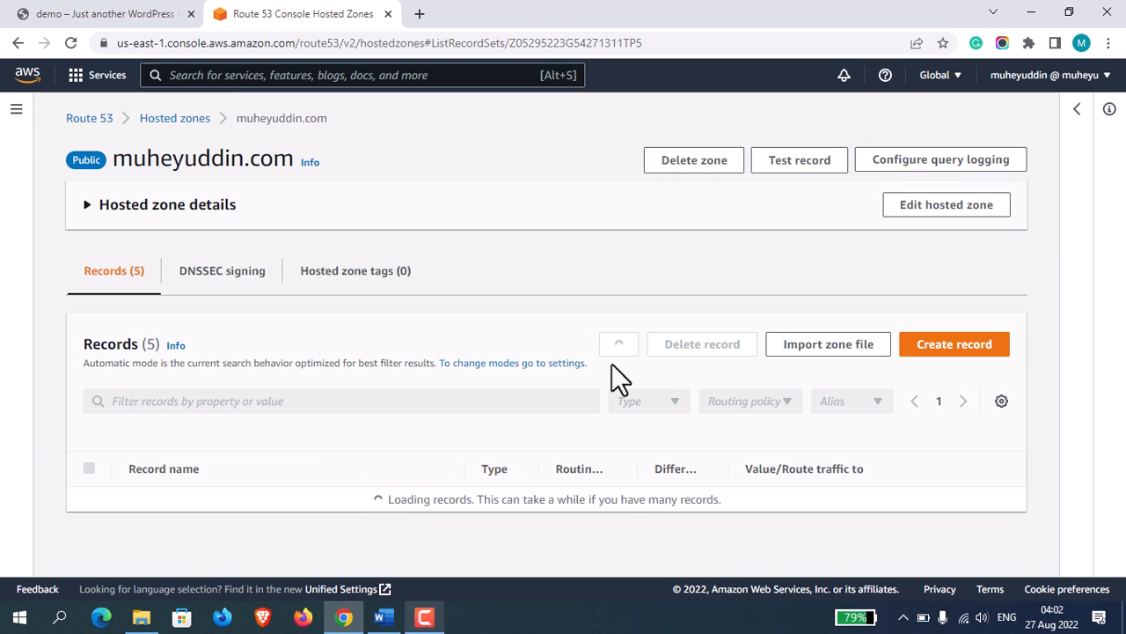
Start a new A record in the hosted zone with the subdomain wordpress and make it an alias.
left_click(434, 391)
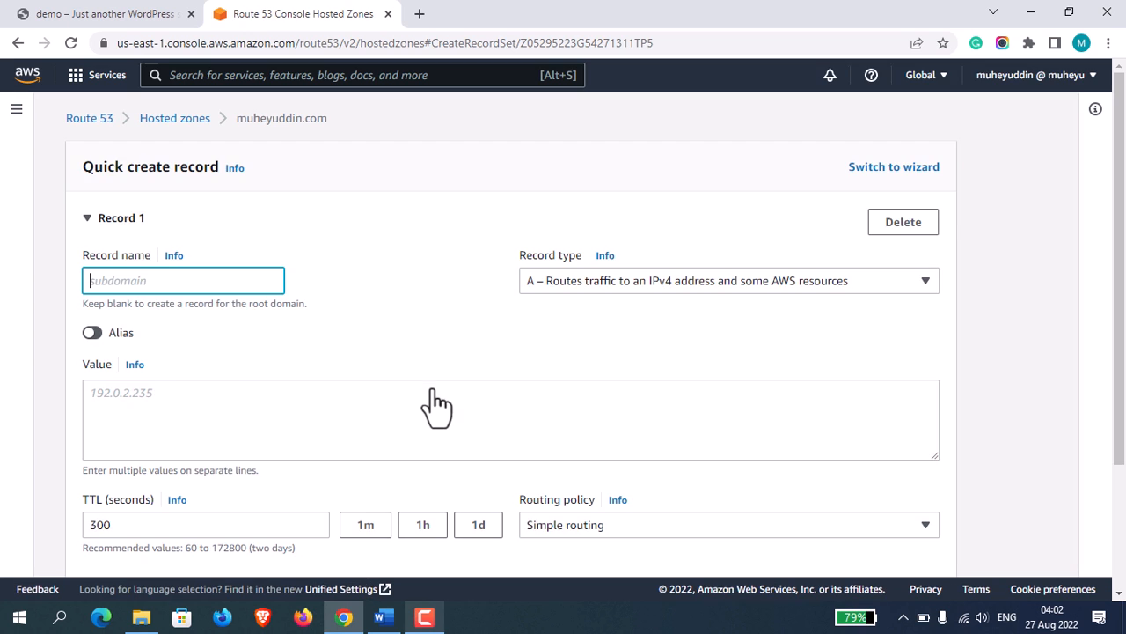
left_click(173, 286)
type("wordpress")
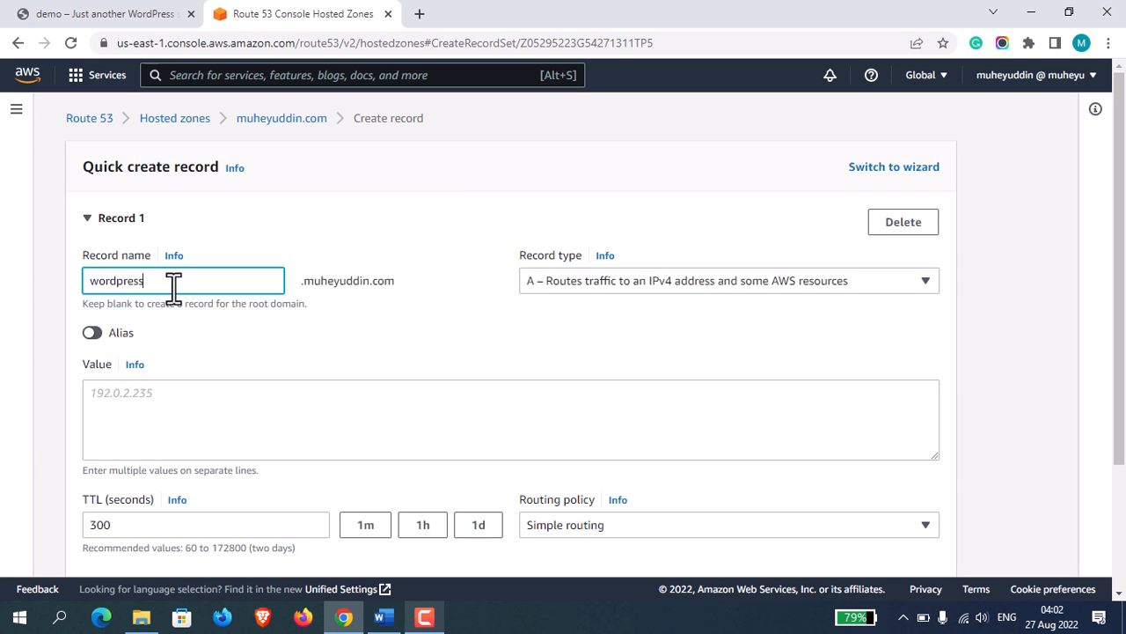
left_click(408, 339)
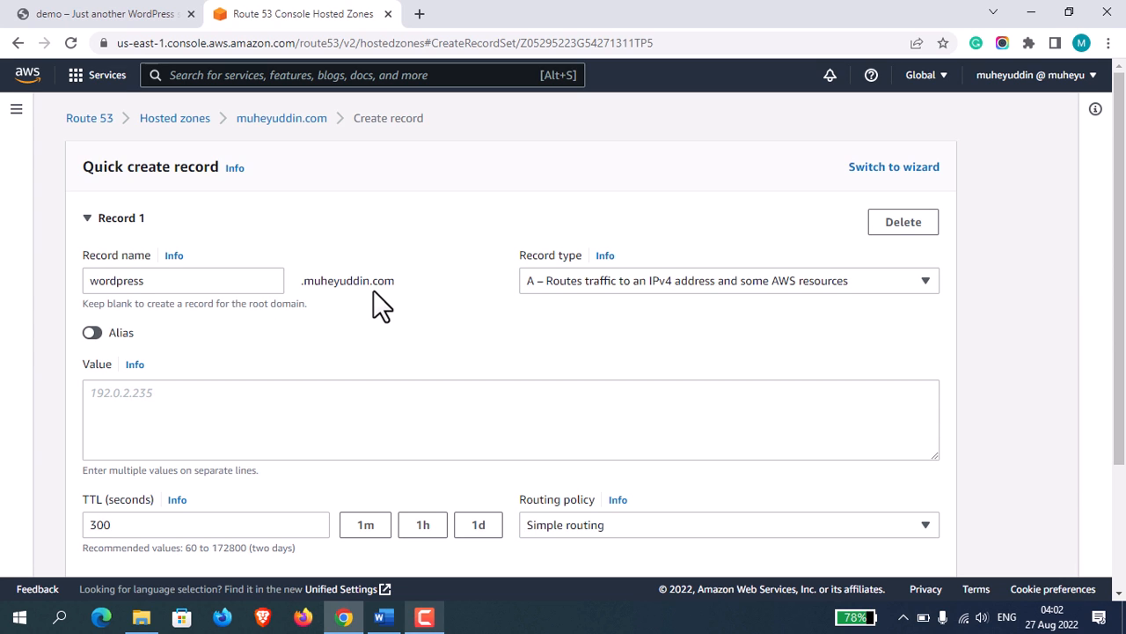
left_click(93, 335)
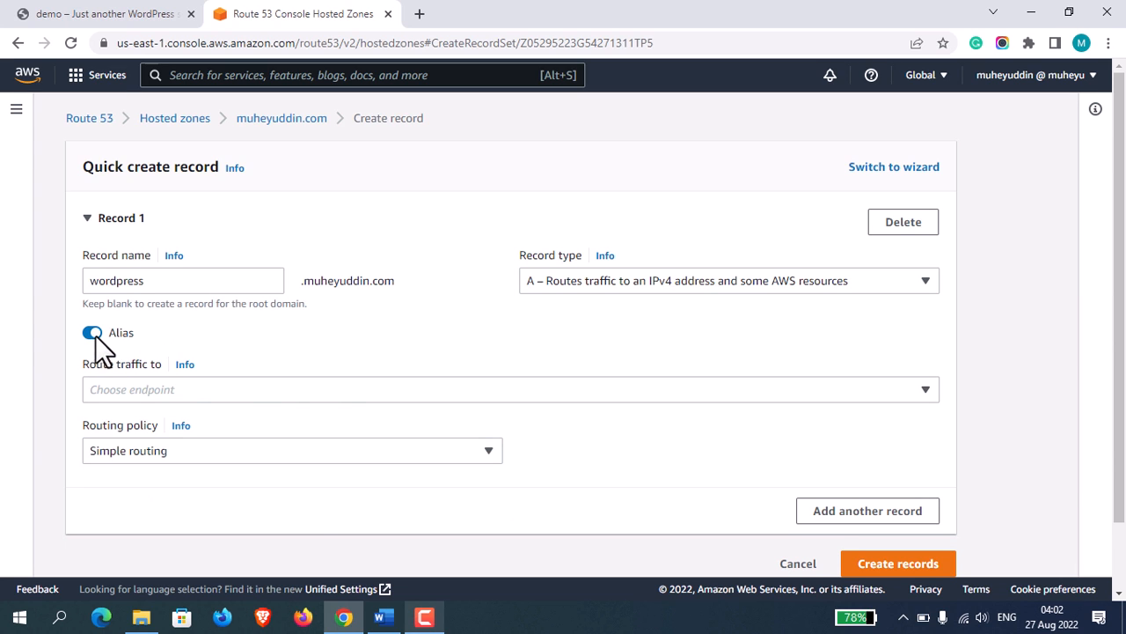
Route the alias to the Application and Classic Load Balancer demoalb in the US East (N. Virginia) region.
left_click(338, 393)
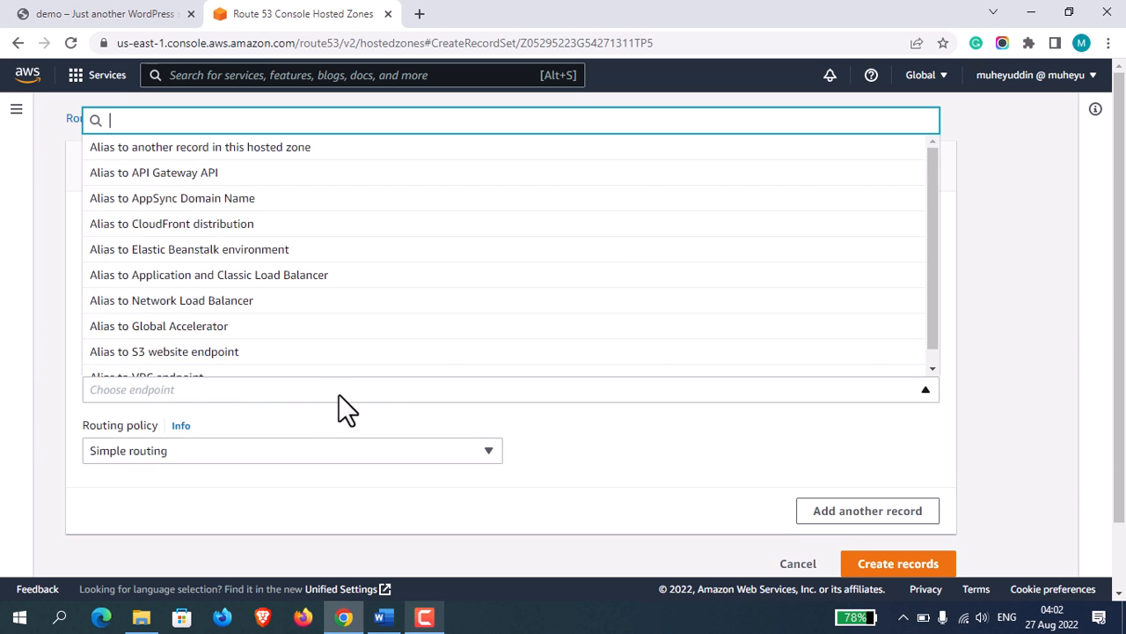
left_click(303, 274)
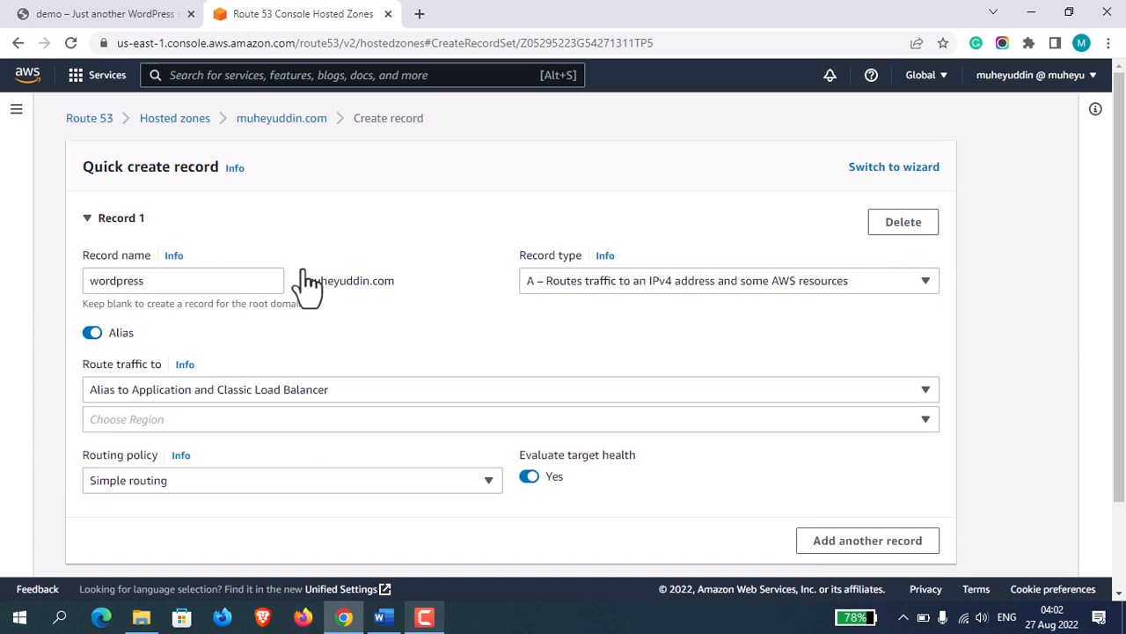
left_click(369, 419)
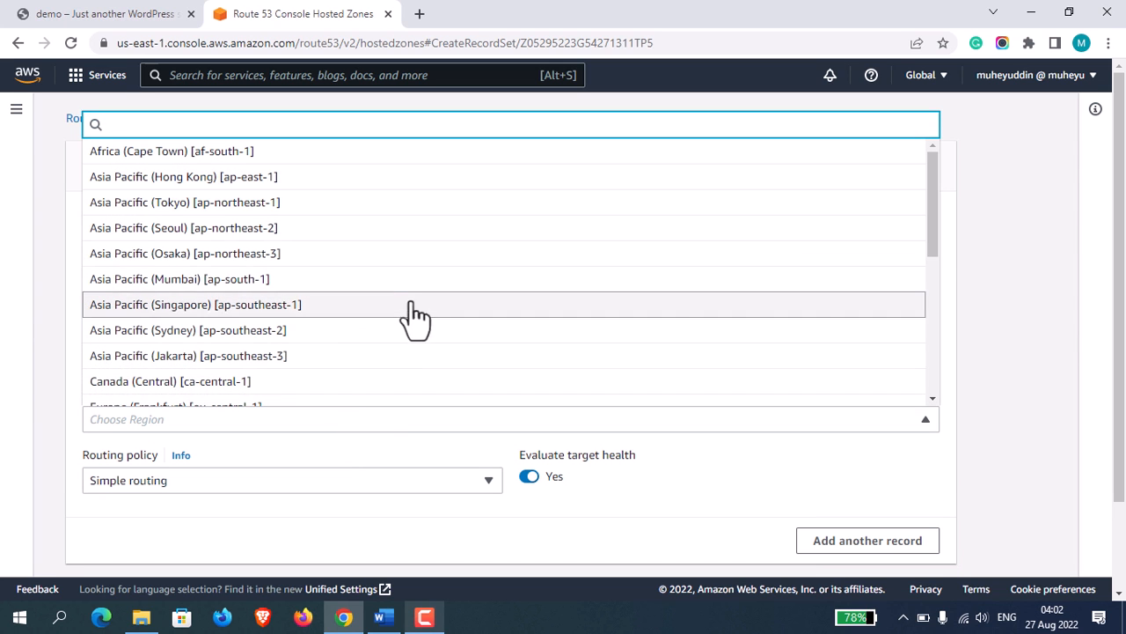
type("virgin")
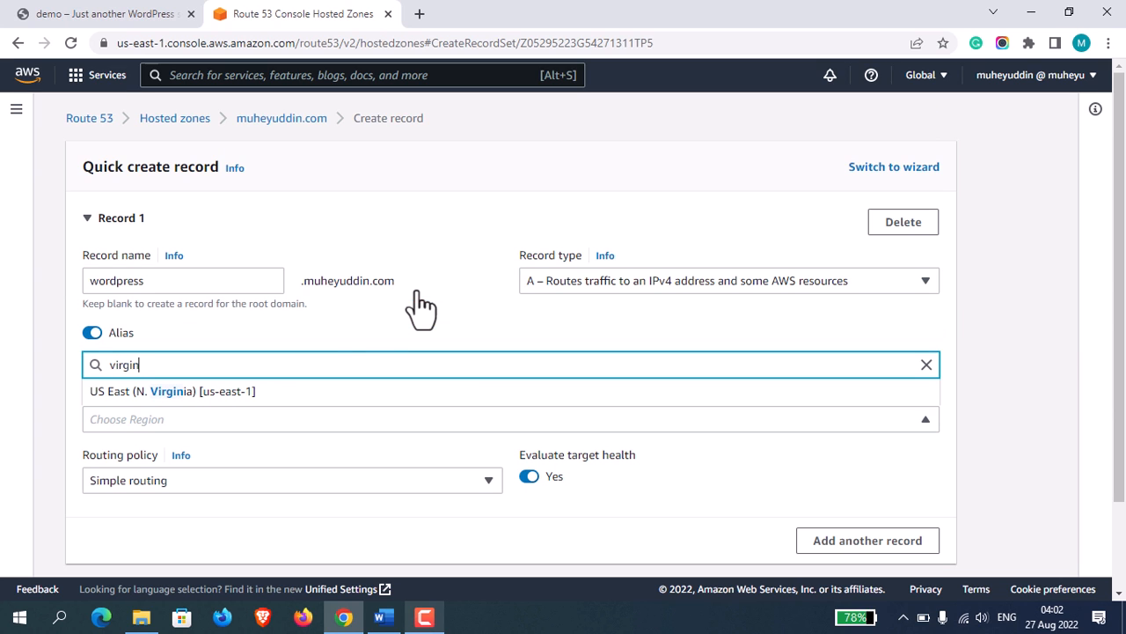
left_click(260, 392)
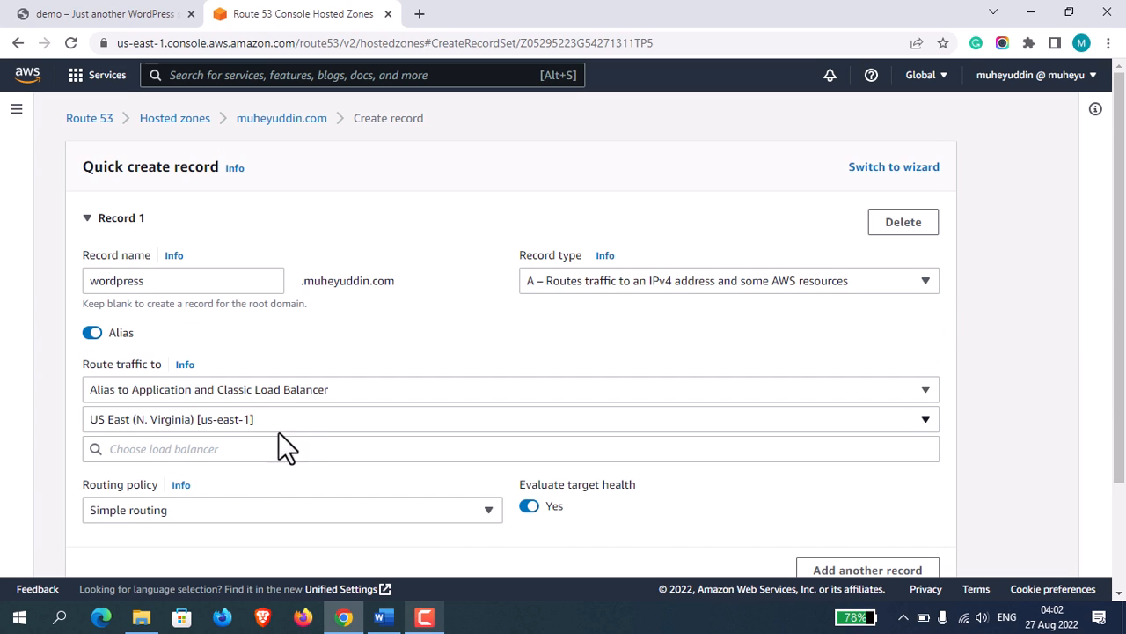
left_click(299, 449)
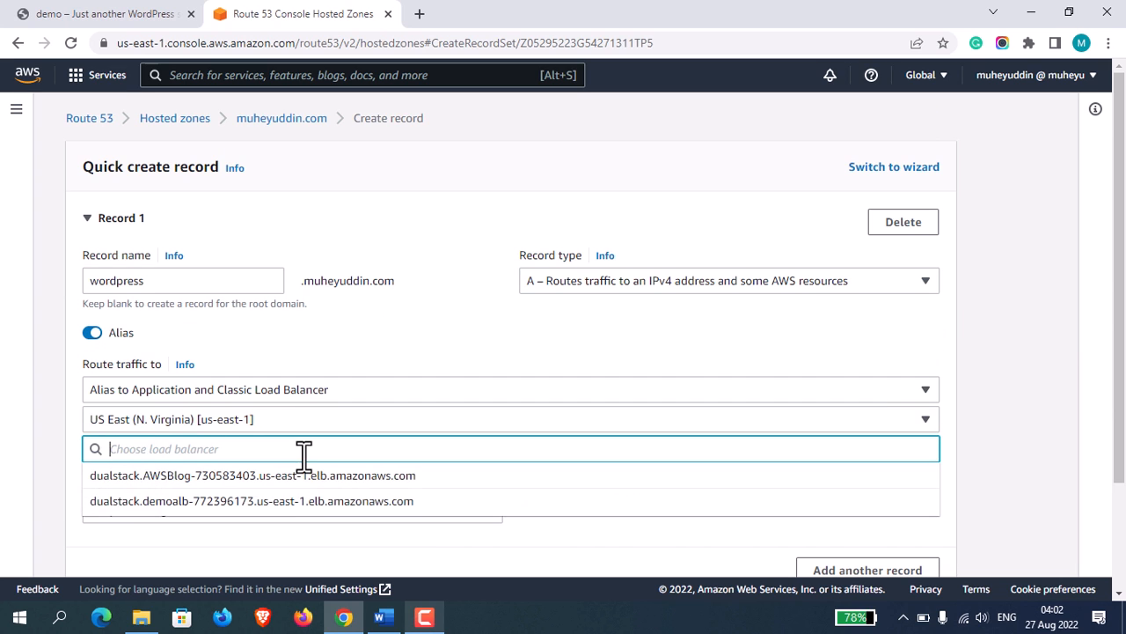
left_click(172, 502)
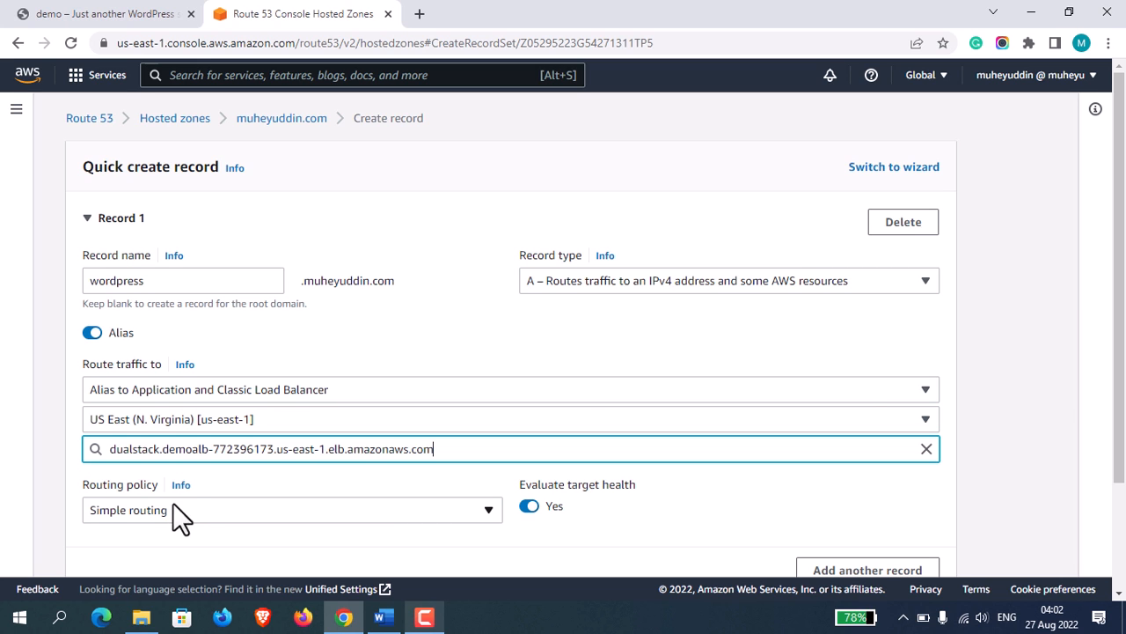
Create the wordpress record with simple routing and check the propagation status of the change.
scroll(1123, 334, "down", 2)
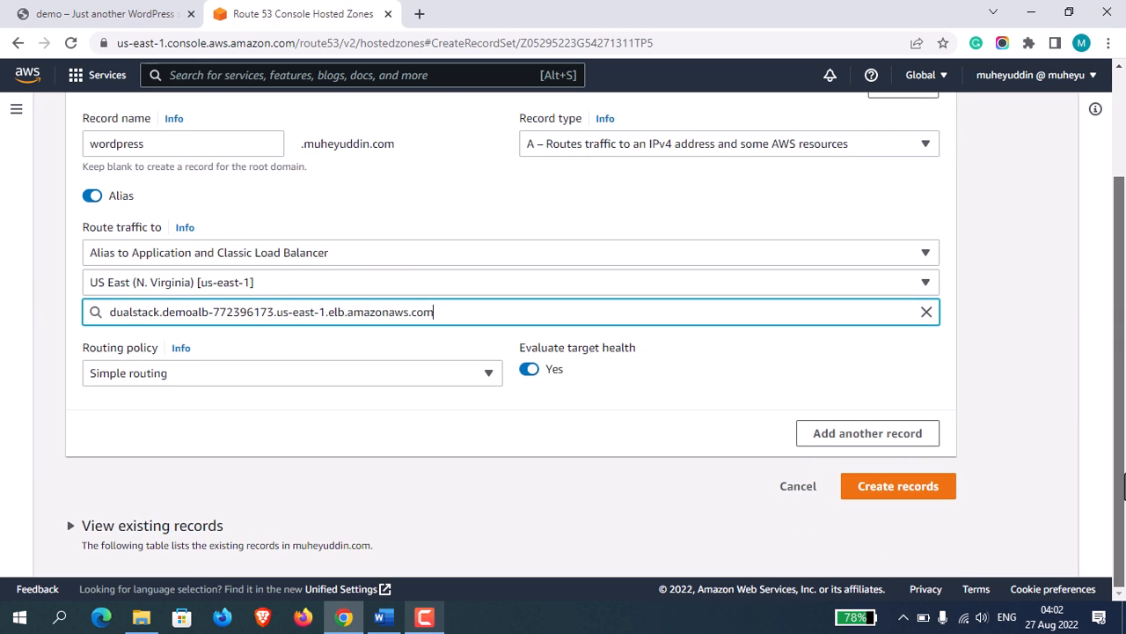
left_click(920, 492)
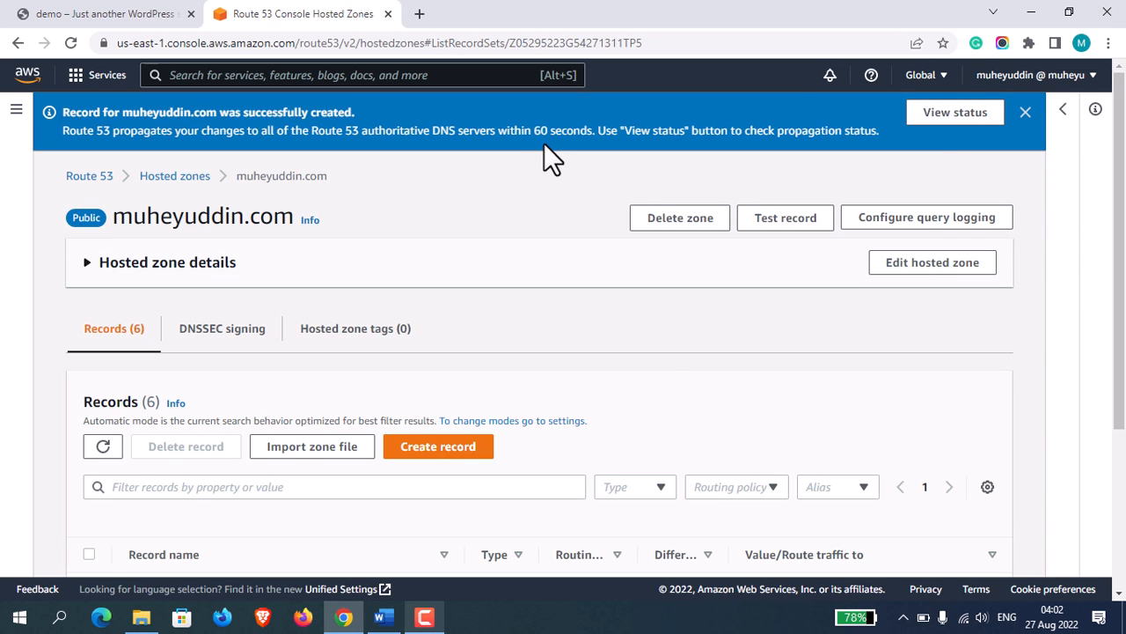
left_click(951, 113)
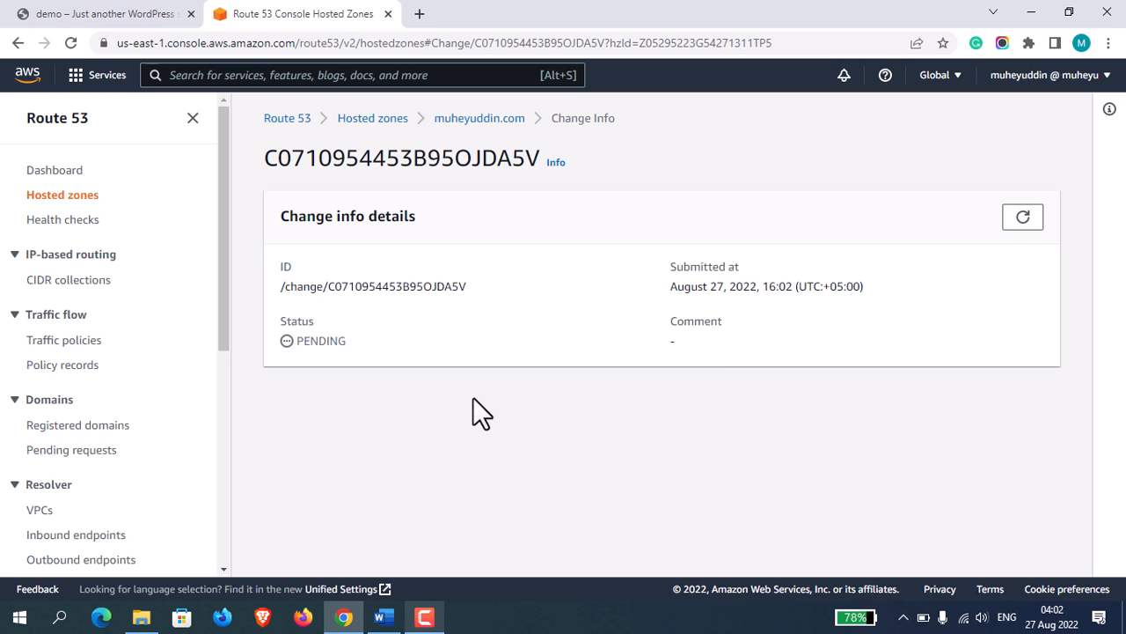
left_click(1023, 217)
Go to the EC2 service and open its list of load balancers.
left_click(273, 66)
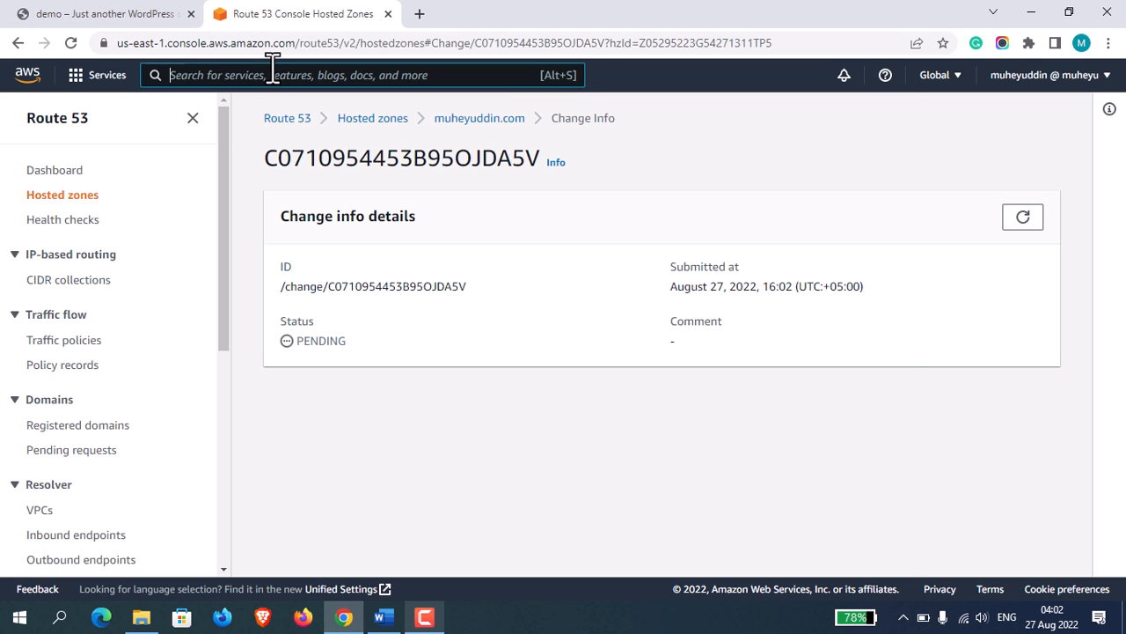
type("ec2")
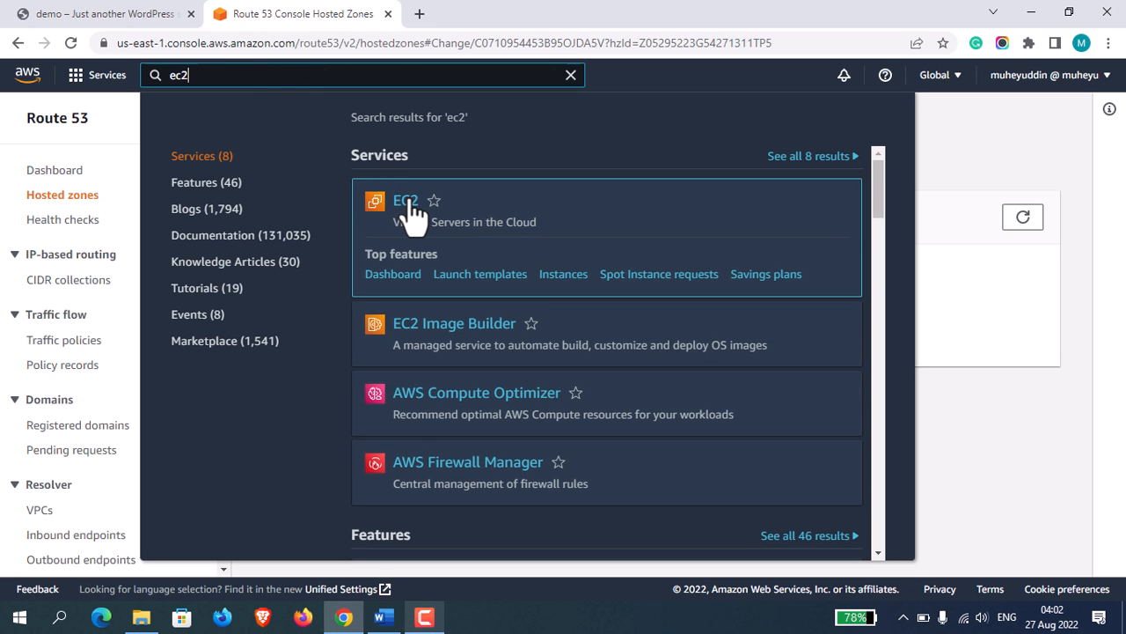
left_click(409, 216)
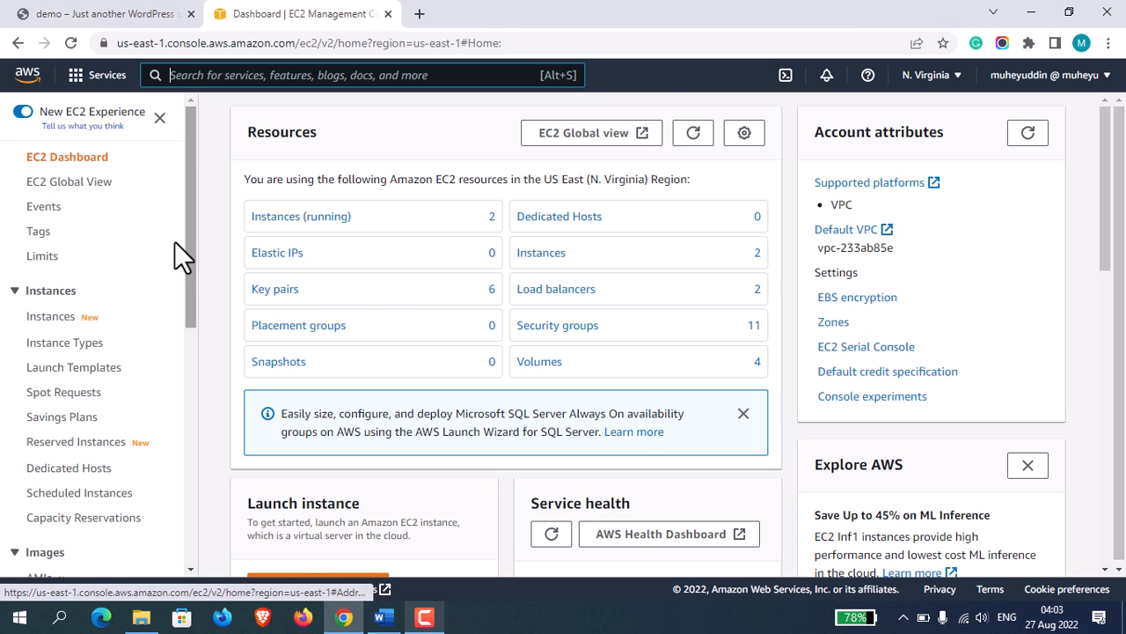
left_click_drag(195, 254, 189, 516)
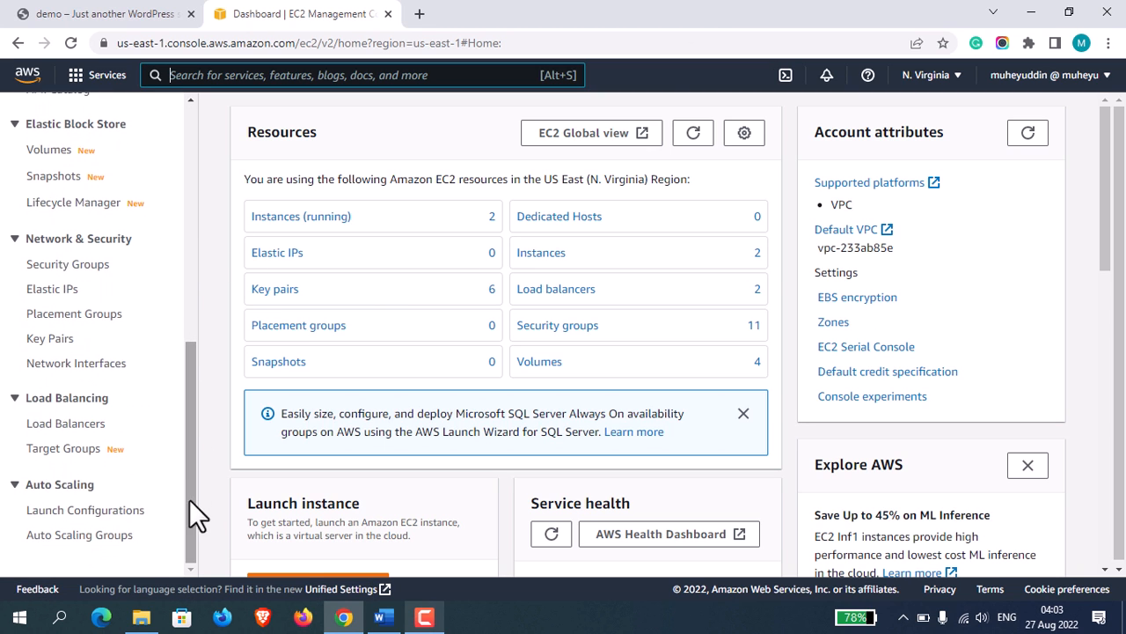
left_click(75, 426)
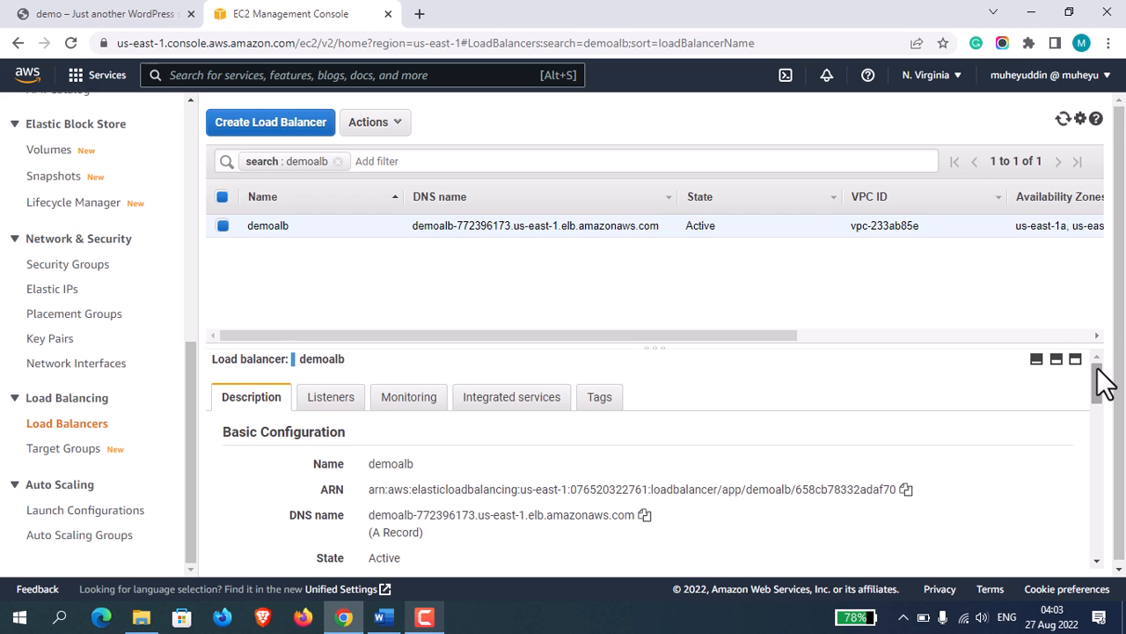
Review the basic configuration of the demoalb load balancer and copy its DNS name.
left_click_drag(1099, 380, 1104, 386)
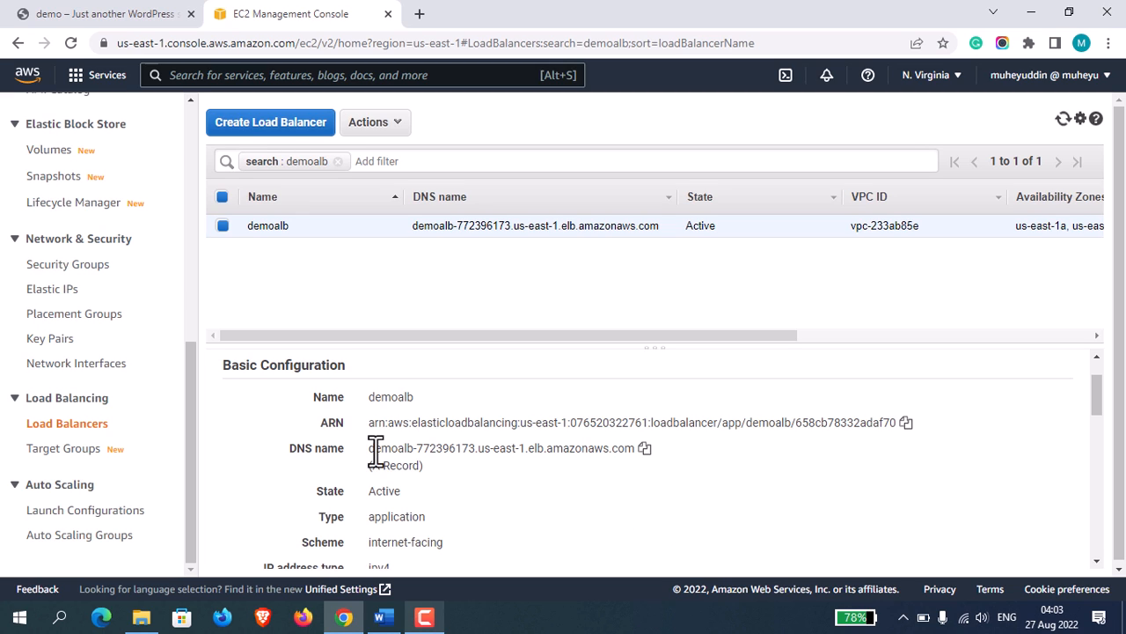
left_click_drag(372, 449, 581, 448)
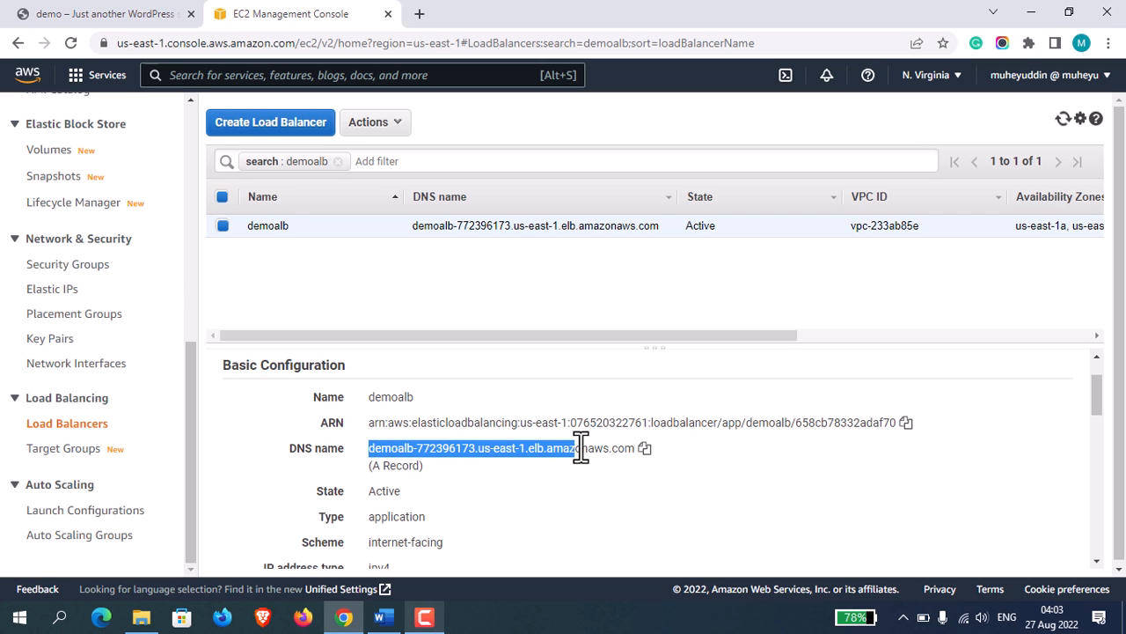
left_click(645, 449)
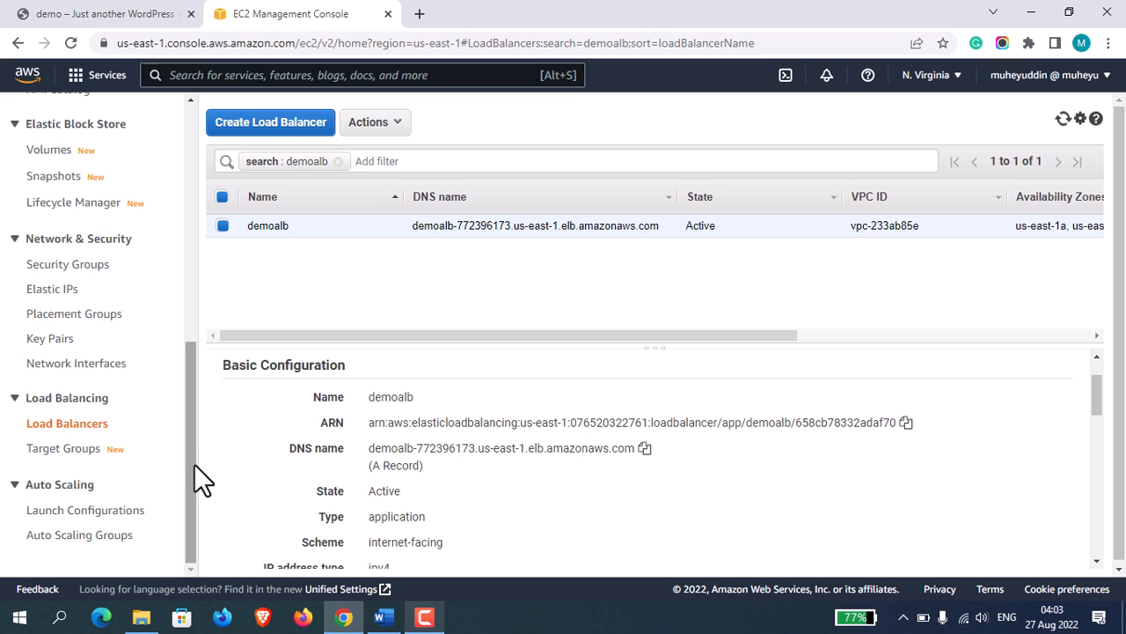
left_click_drag(194, 464, 189, 144)
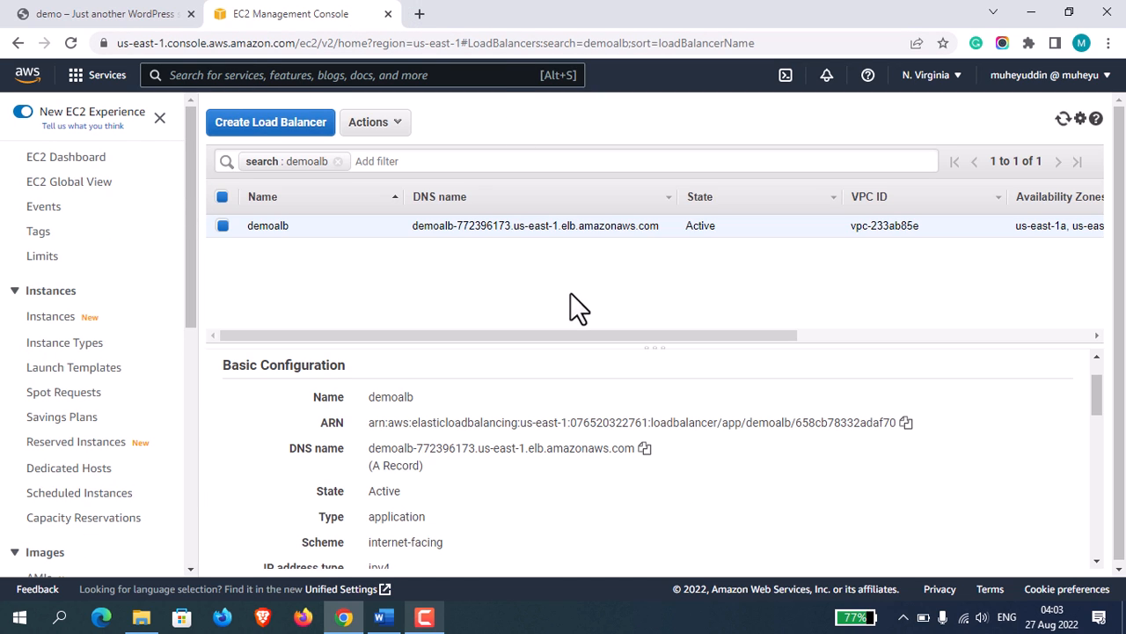
Open the wordpress subdomain of the site's domain in a new Incognito window.
left_click(1108, 43)
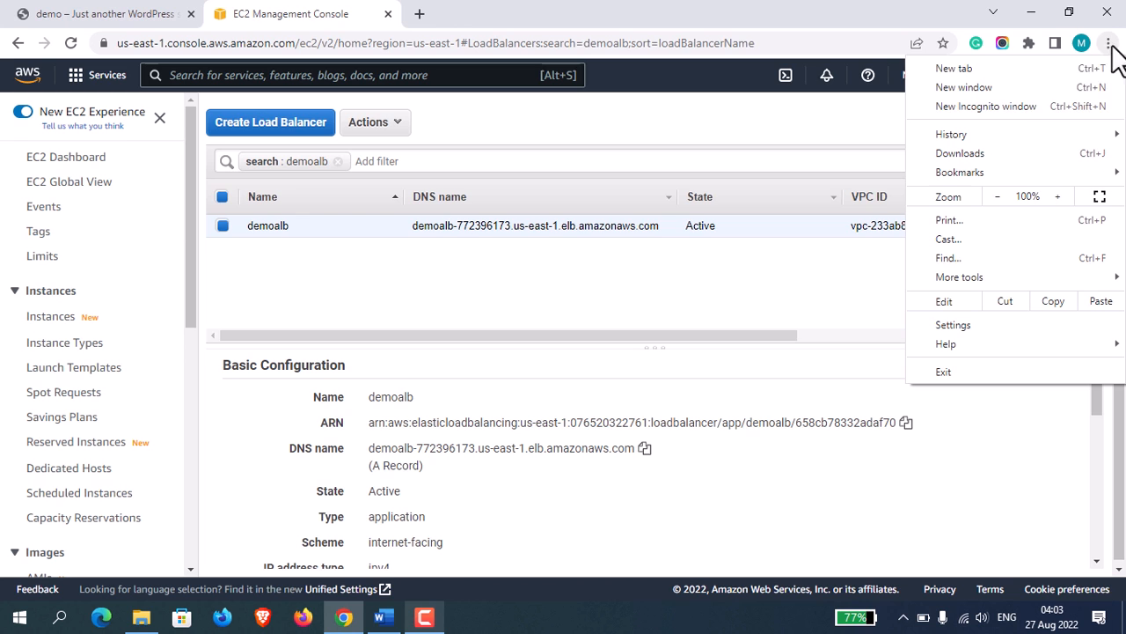
left_click(1006, 104)
type("word")
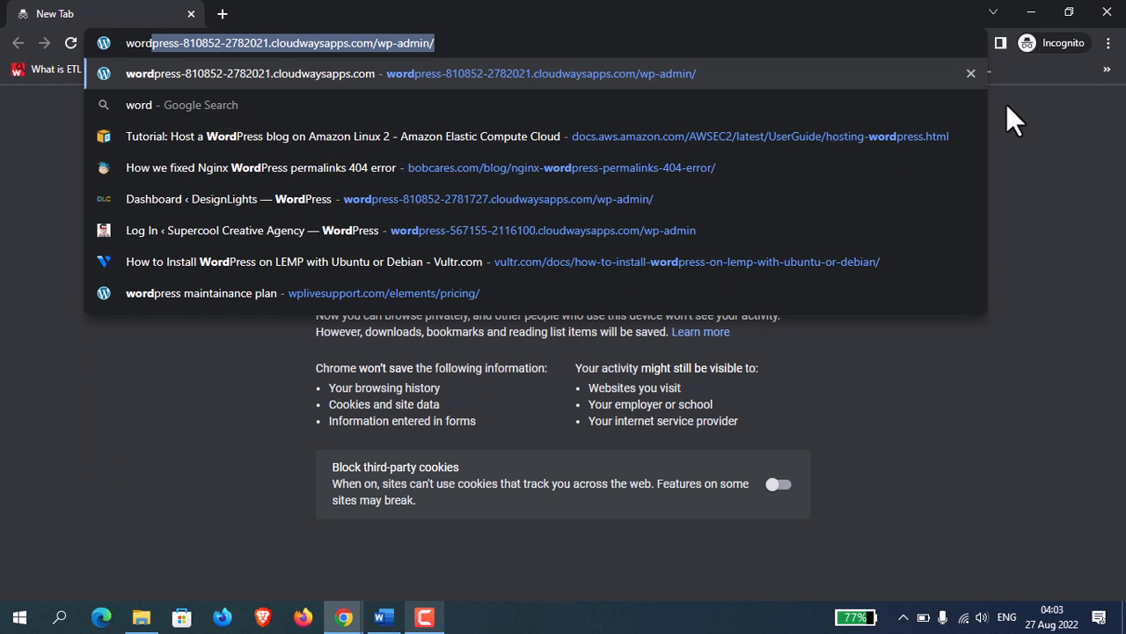
type("press.muheyuddin.")
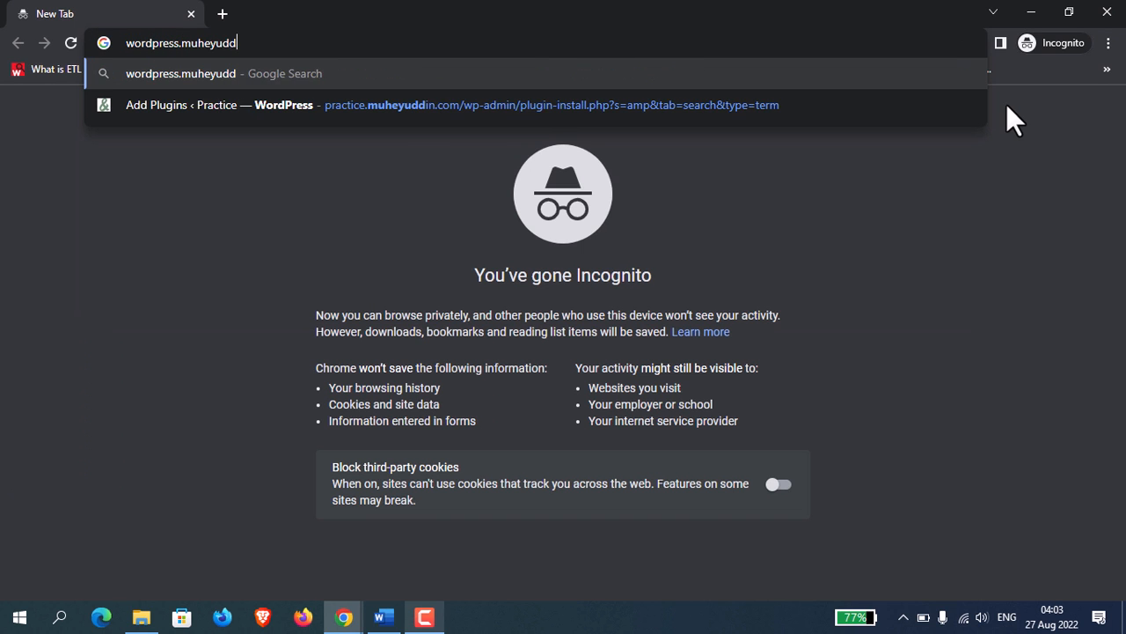
type("com")
key("Return")
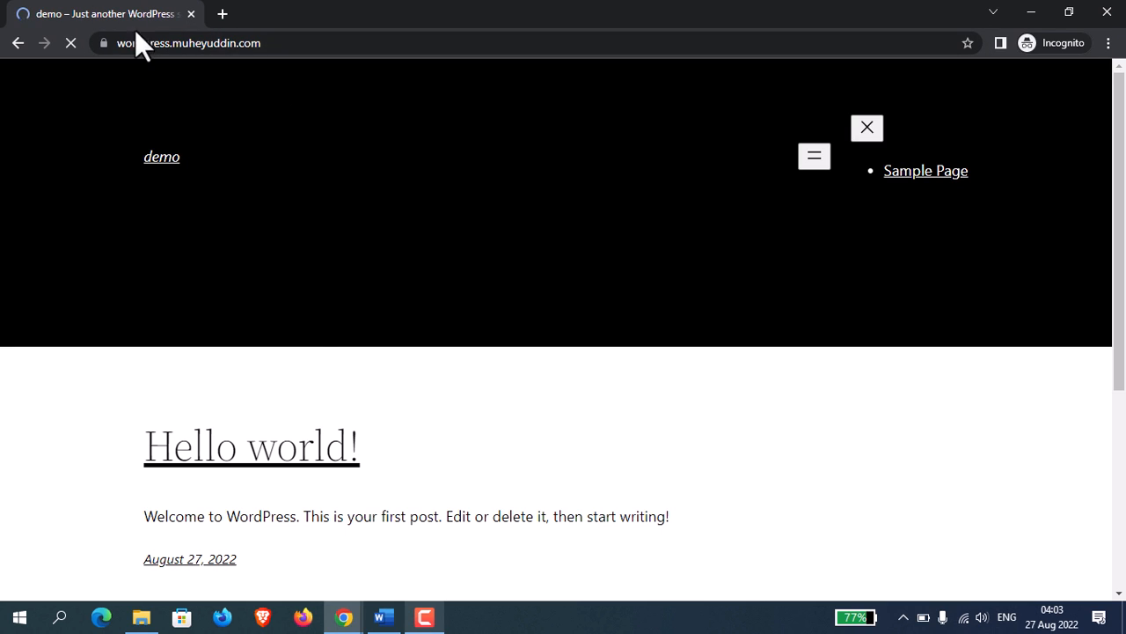
Check the site's connection security information and its full HTTPS address.
left_click(104, 43)
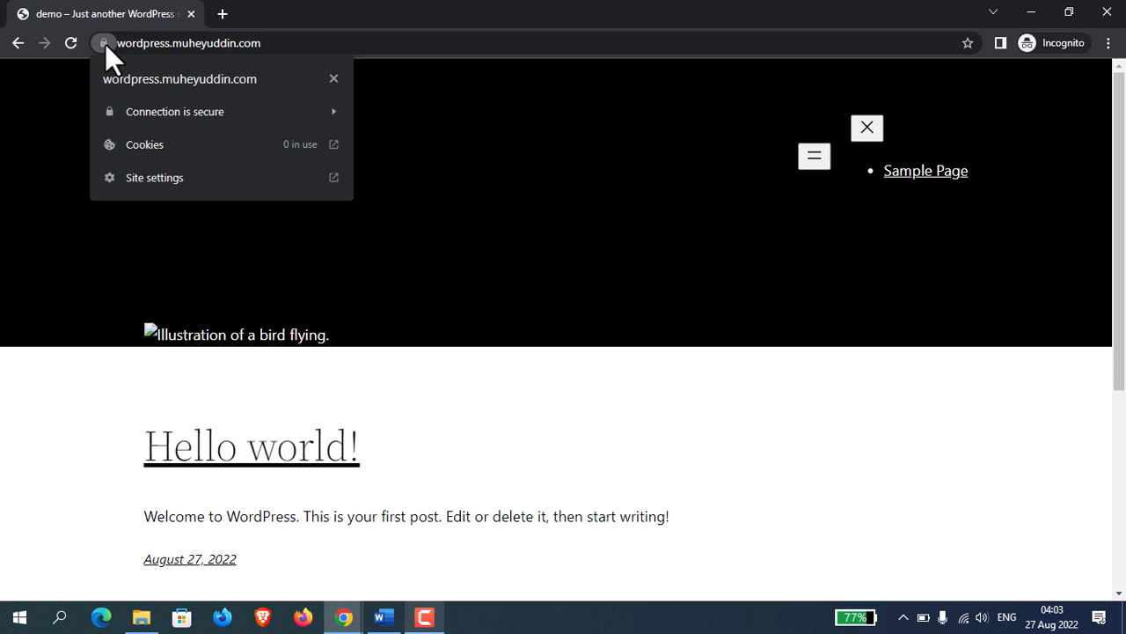
left_click(160, 46)
left_click(297, 43)
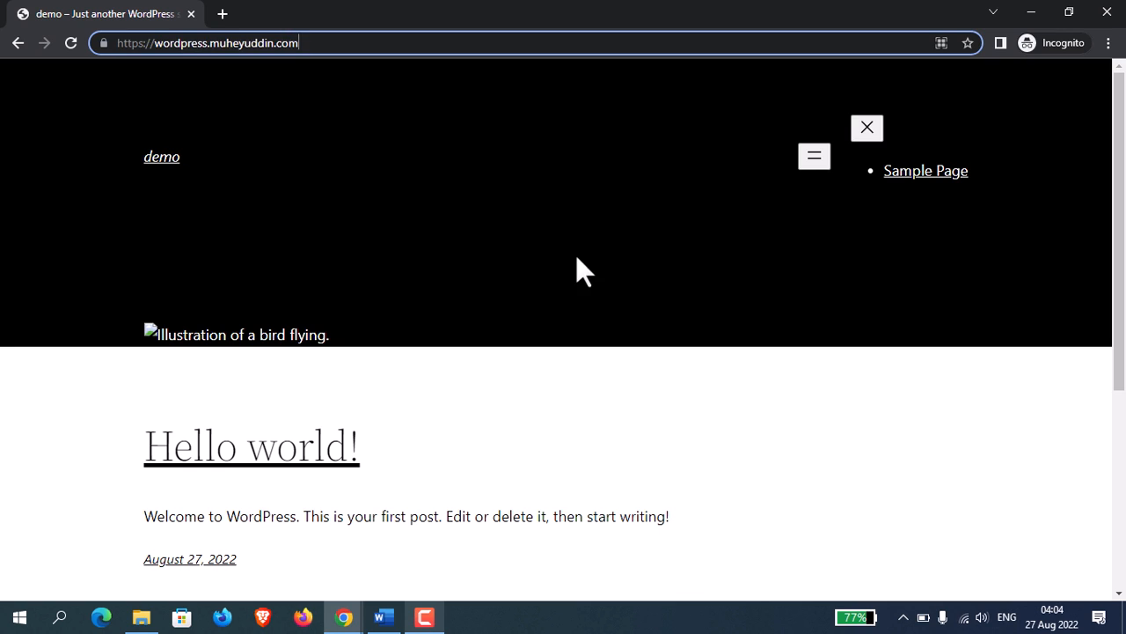
left_click(577, 258)
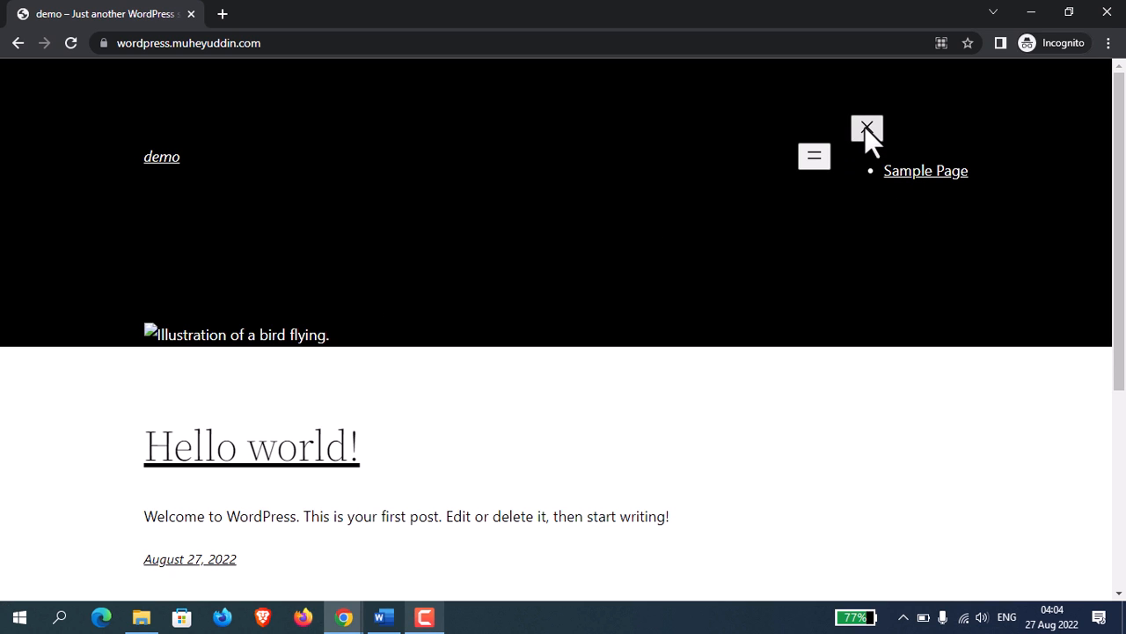
left_click_drag(1122, 87, 1102, 58)
Open the /phpMyAdmin path on the wordpress subdomain over HTTPS and reload it to reach the login page.
left_click(297, 41)
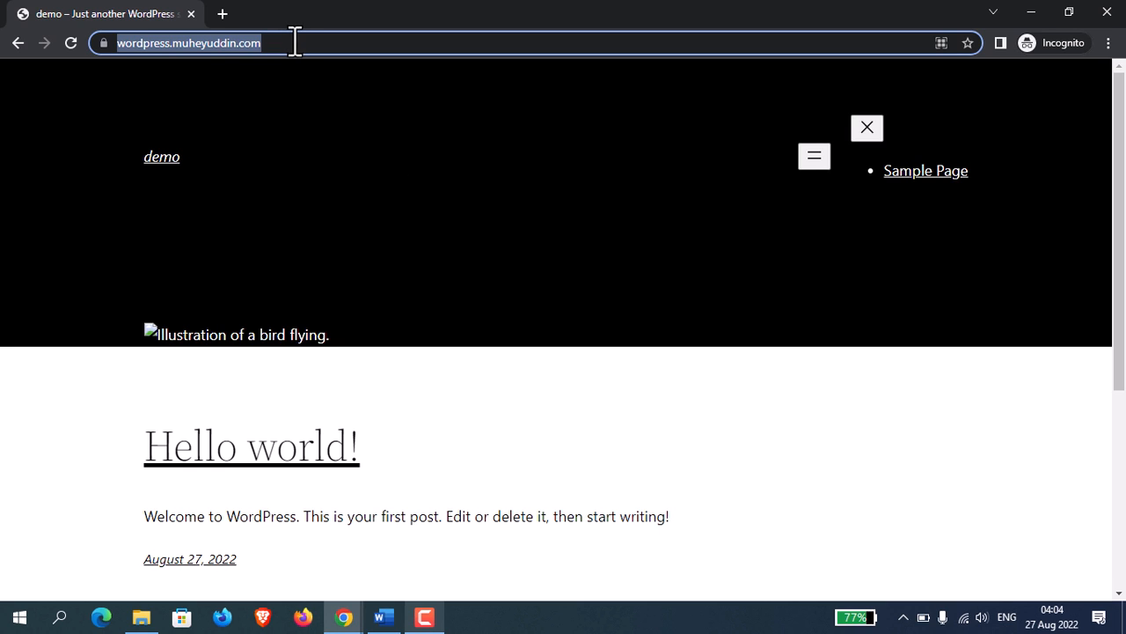
left_click(296, 42)
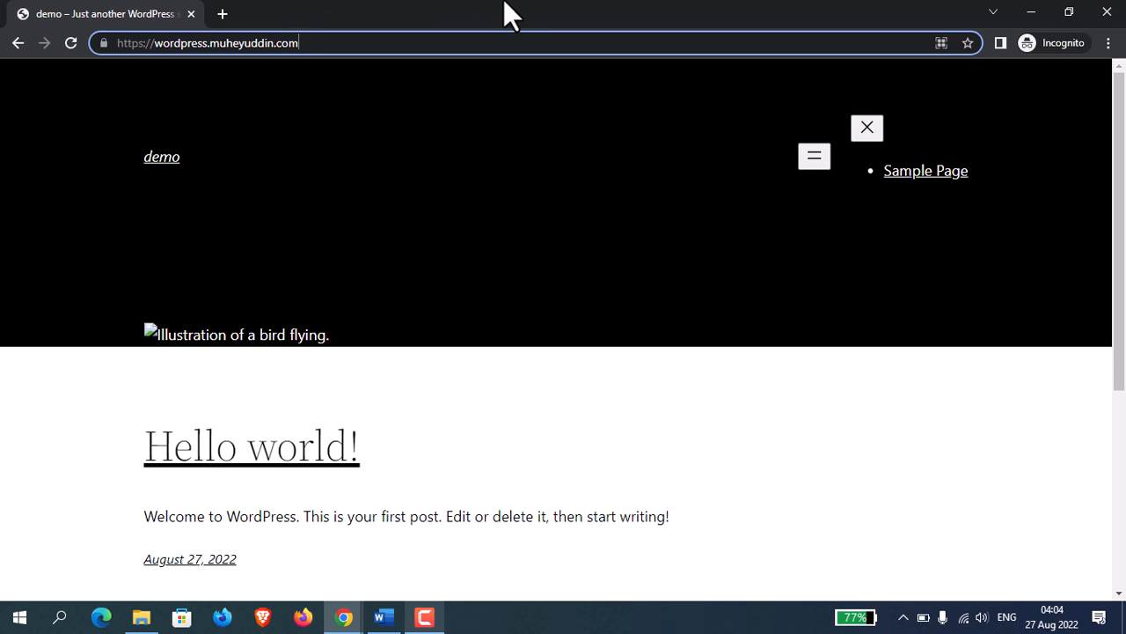
type("/")
type("phpM")
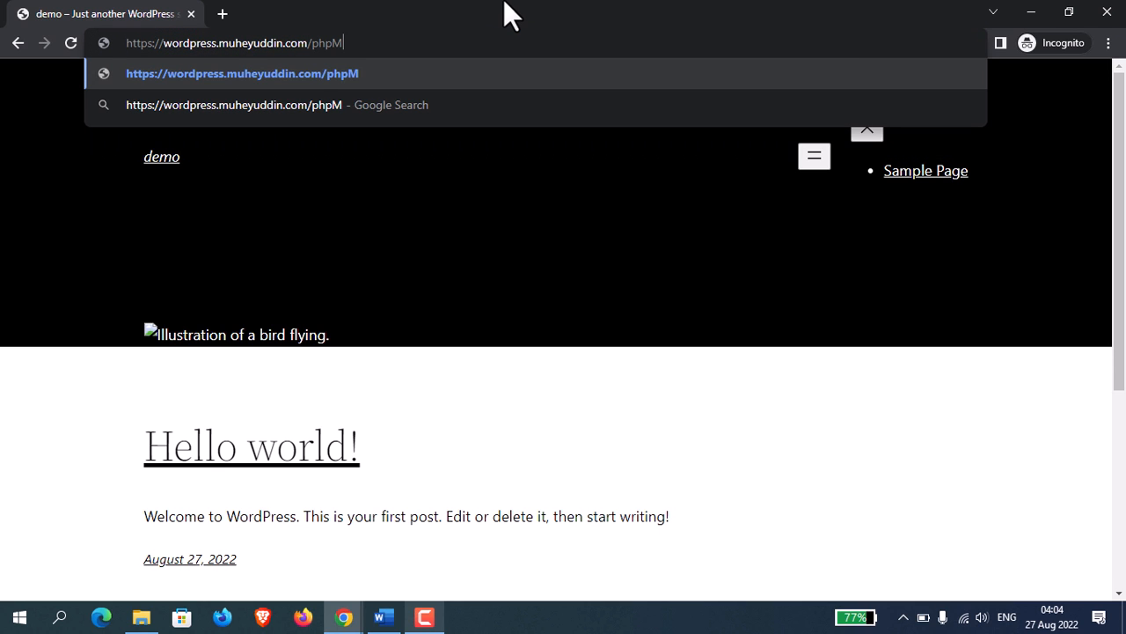
type("yAdmin")
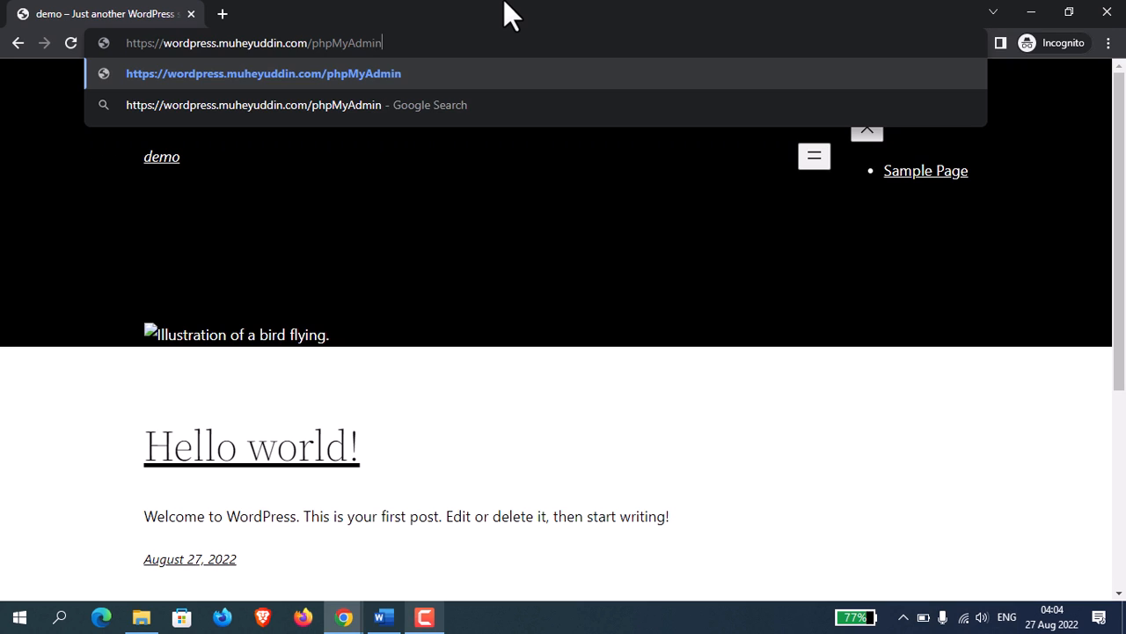
key("Return")
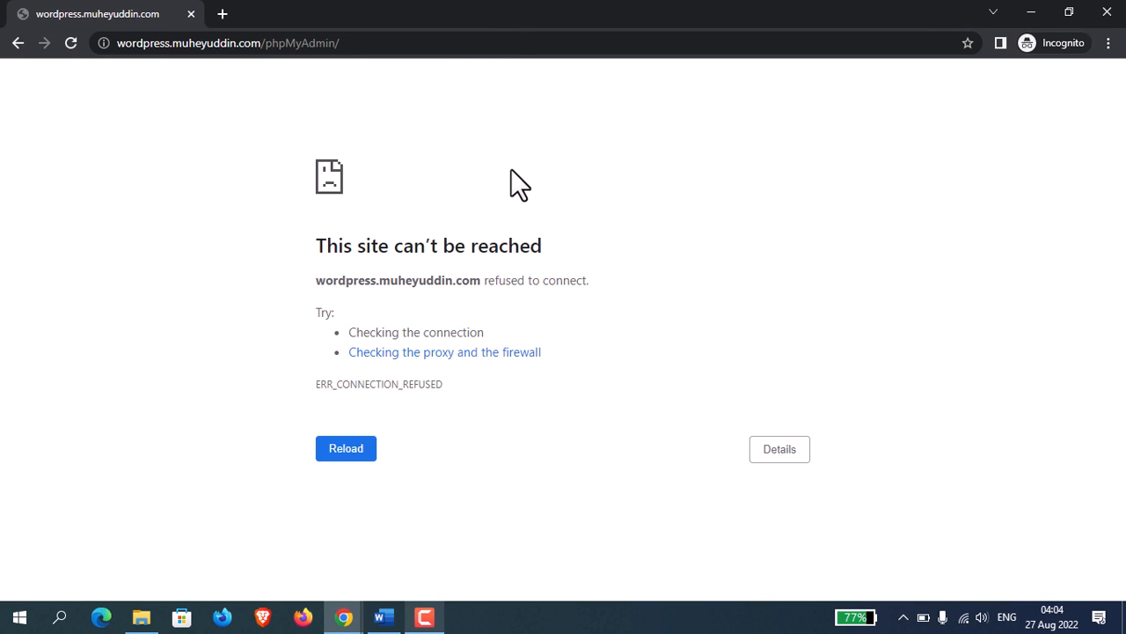
left_click(429, 42)
left_click(428, 42)
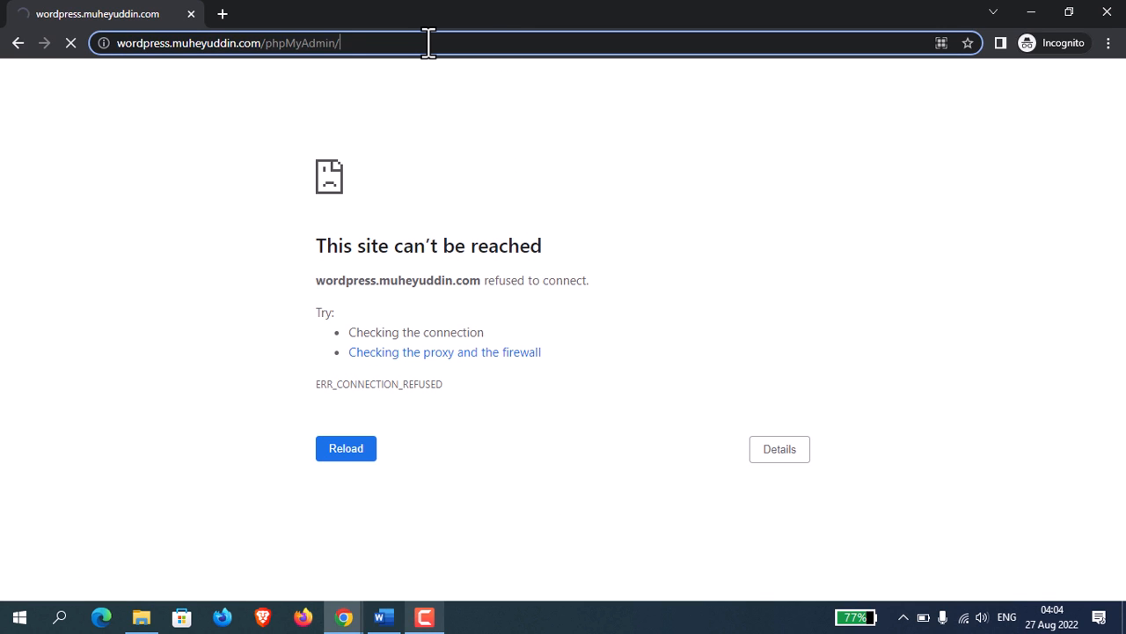
key("Return")
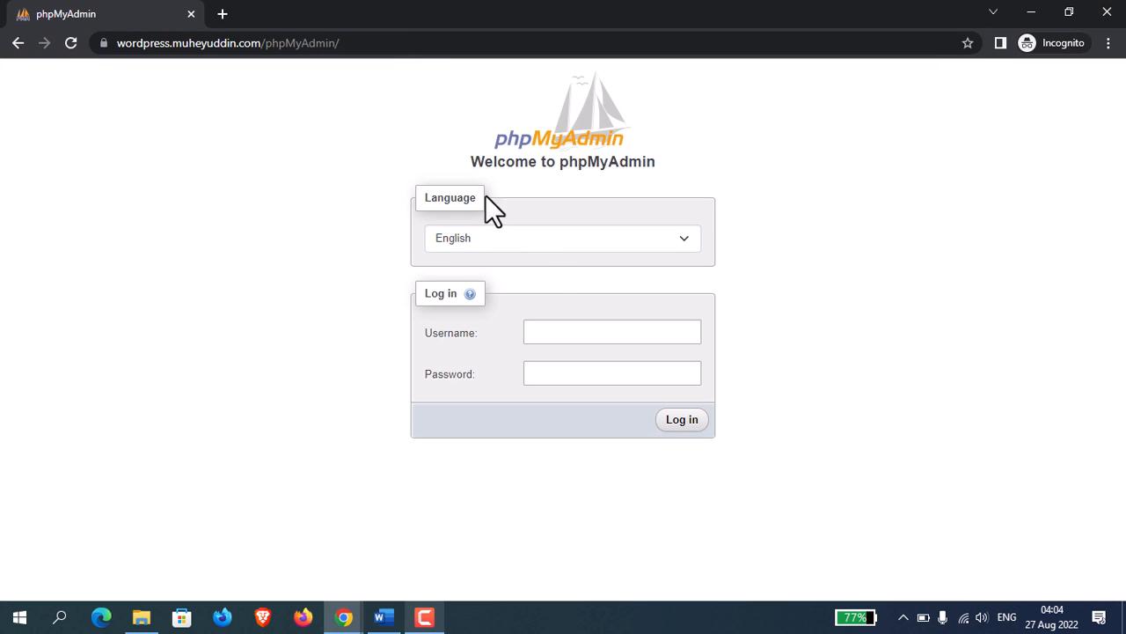
Log in to phpMyAdmin as root, pasting the database password kept in the Word document.
left_click(585, 332)
type("root")
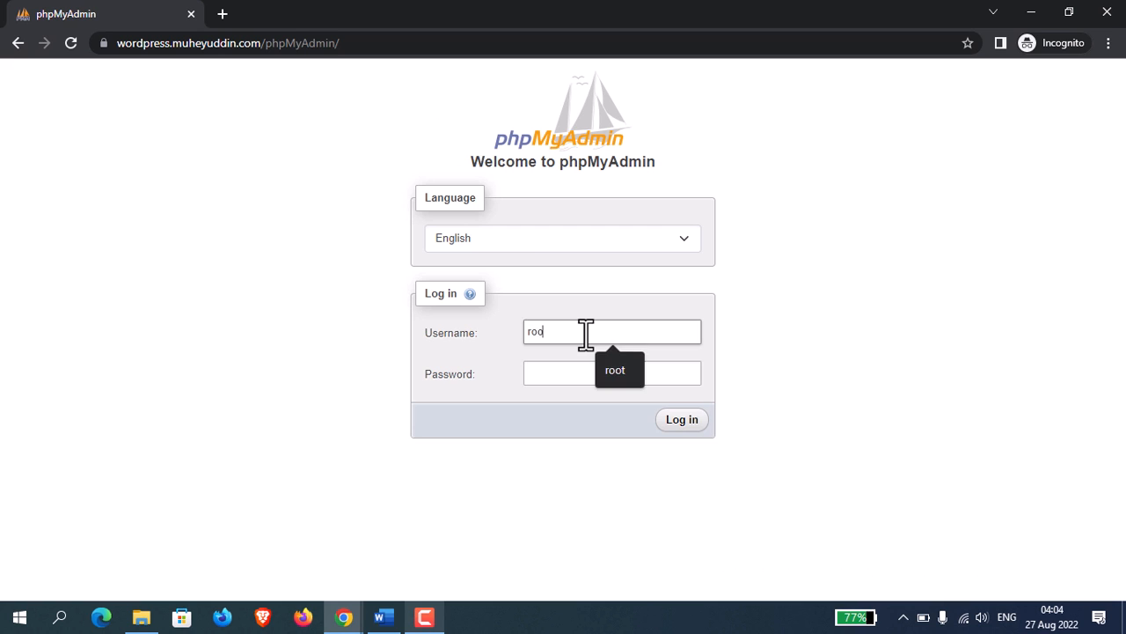
key("Tab")
left_click(382, 618)
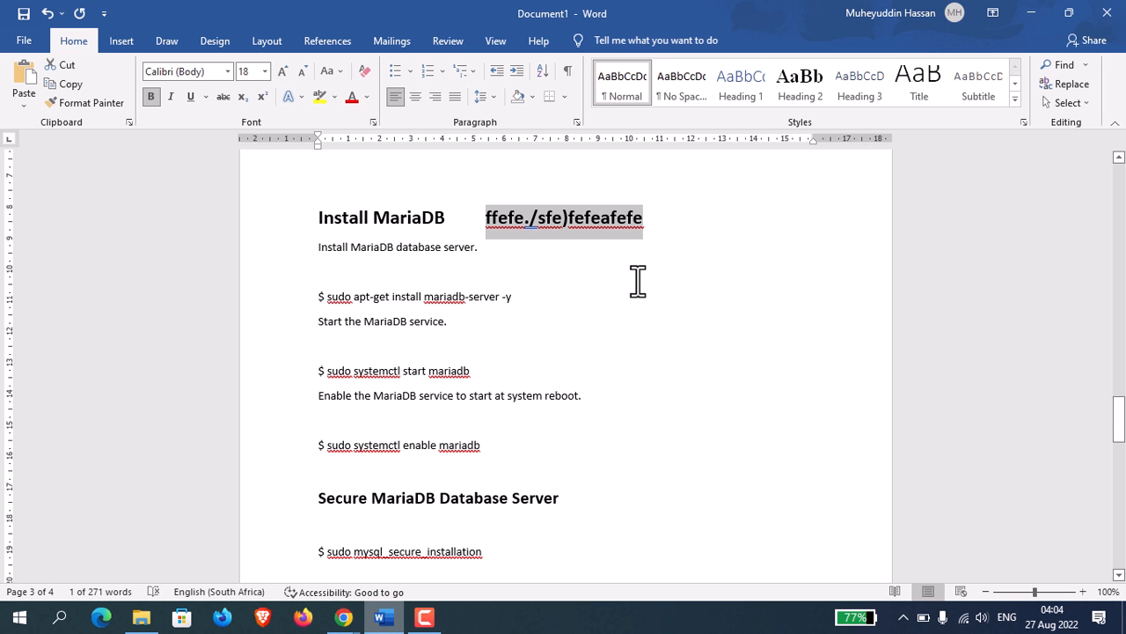
left_click(343, 618)
left_click(411, 557)
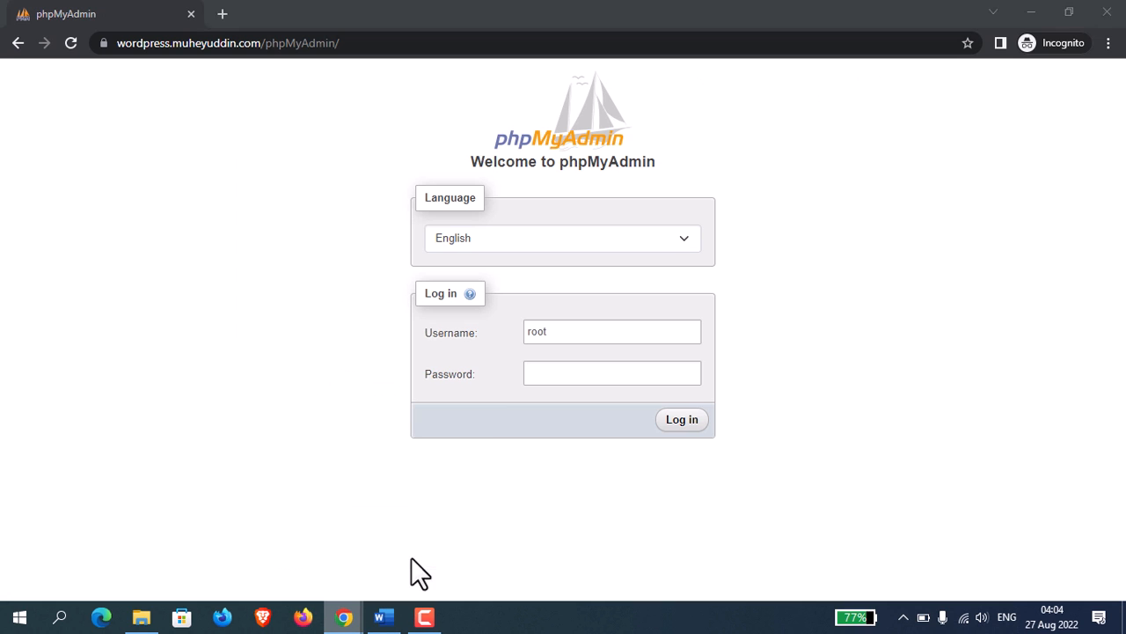
key("ctrl+v")
left_click(687, 419)
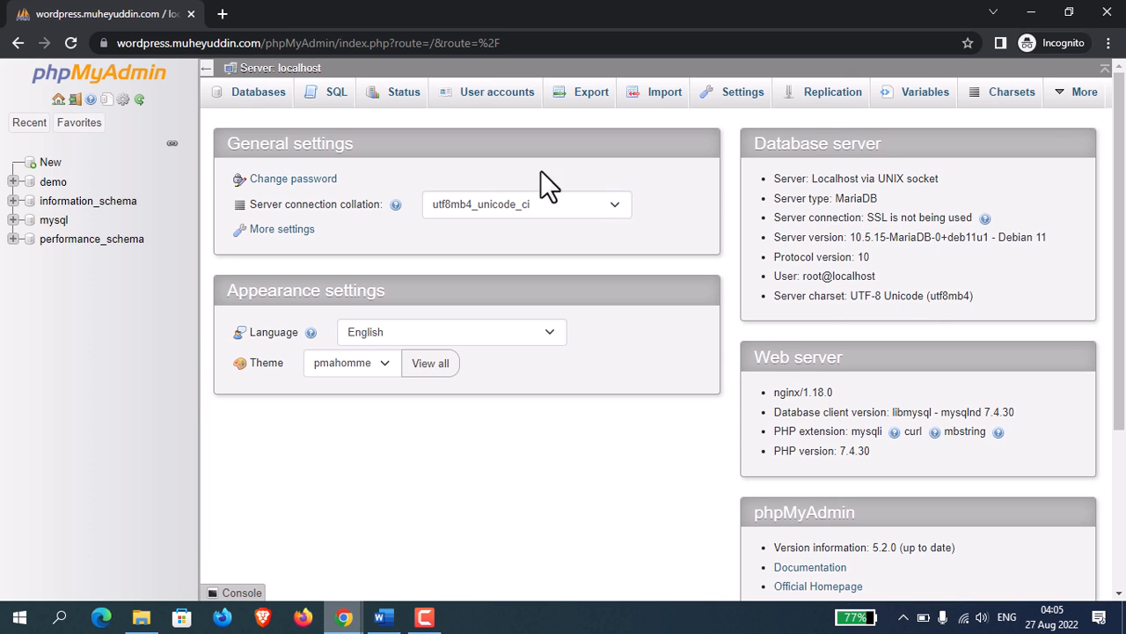
Open the demo database, filter its tables by the word "options" and open the wp_options table.
left_click(52, 184)
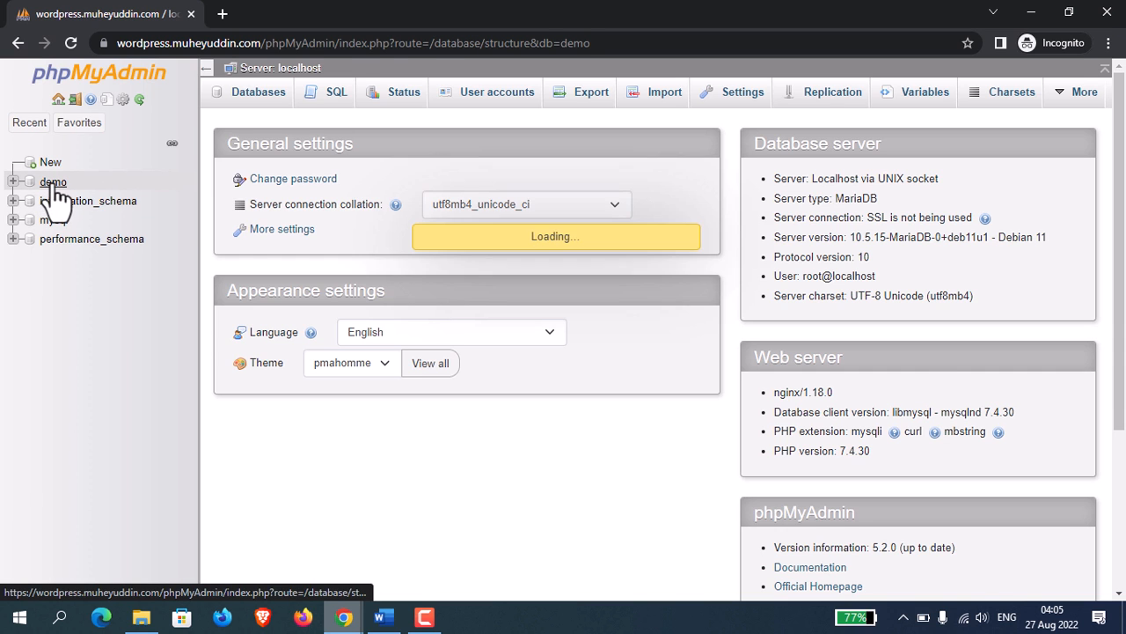
left_click(402, 182)
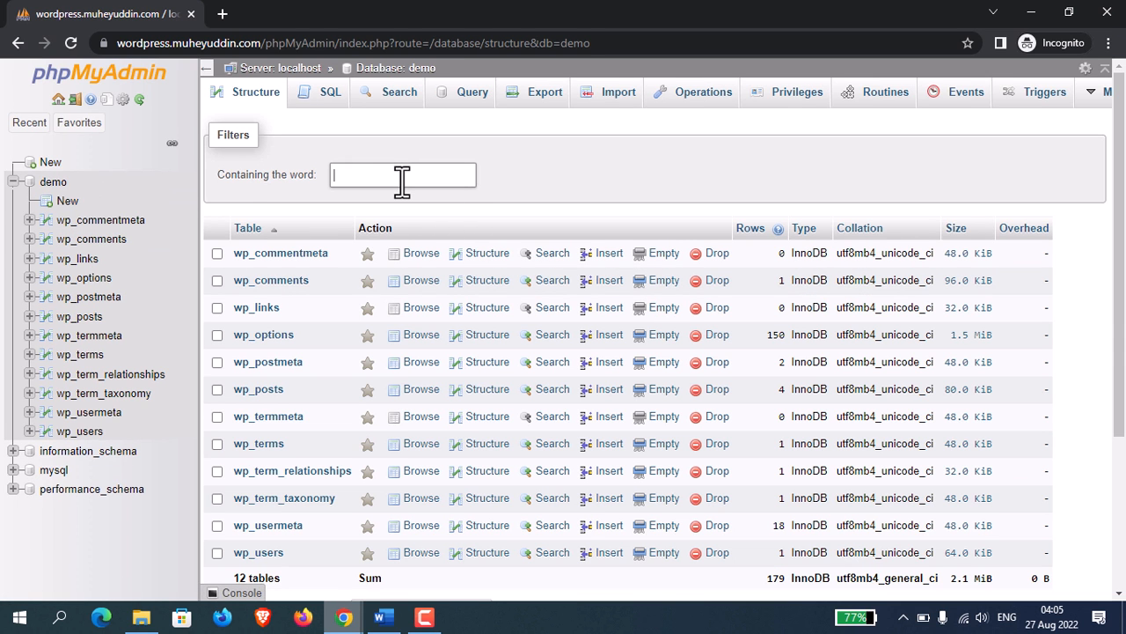
type("options")
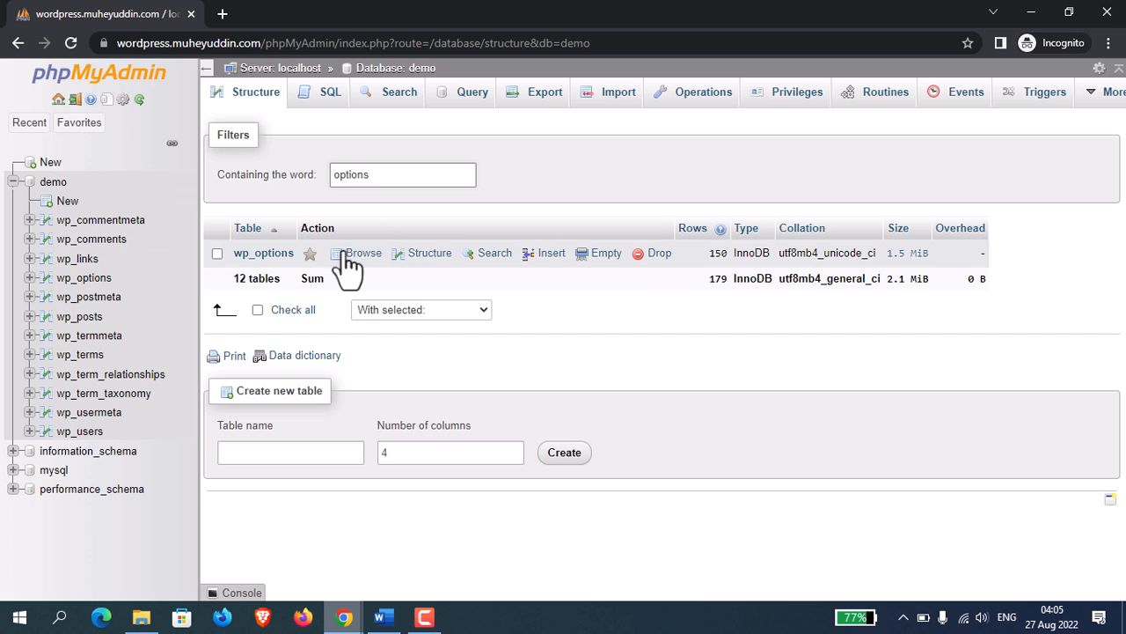
left_click(265, 253)
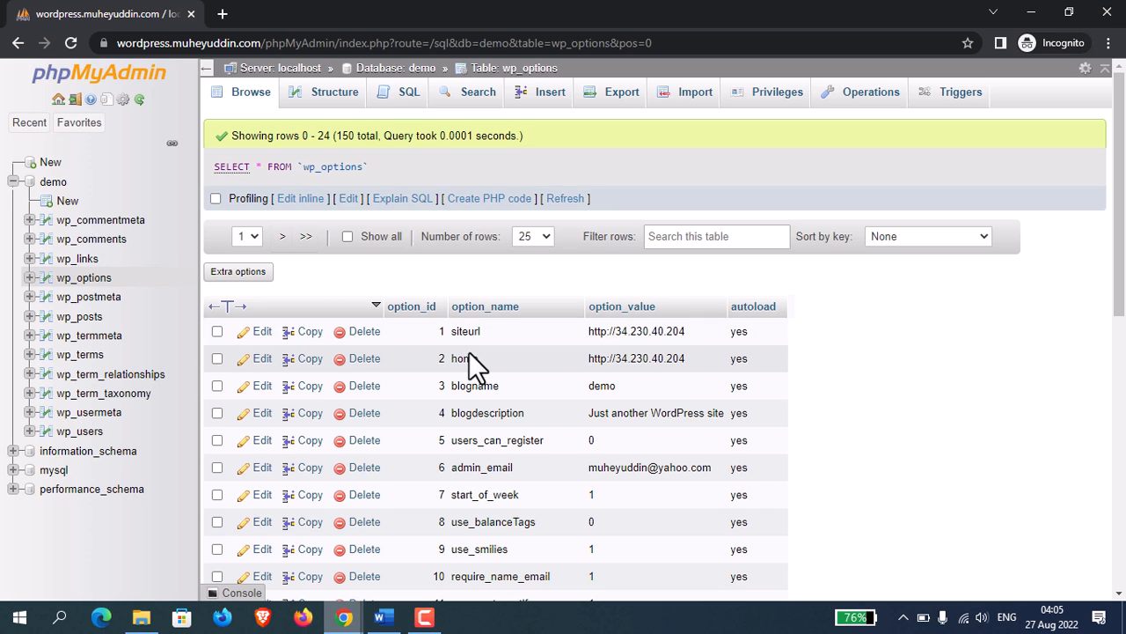
left_click(261, 333)
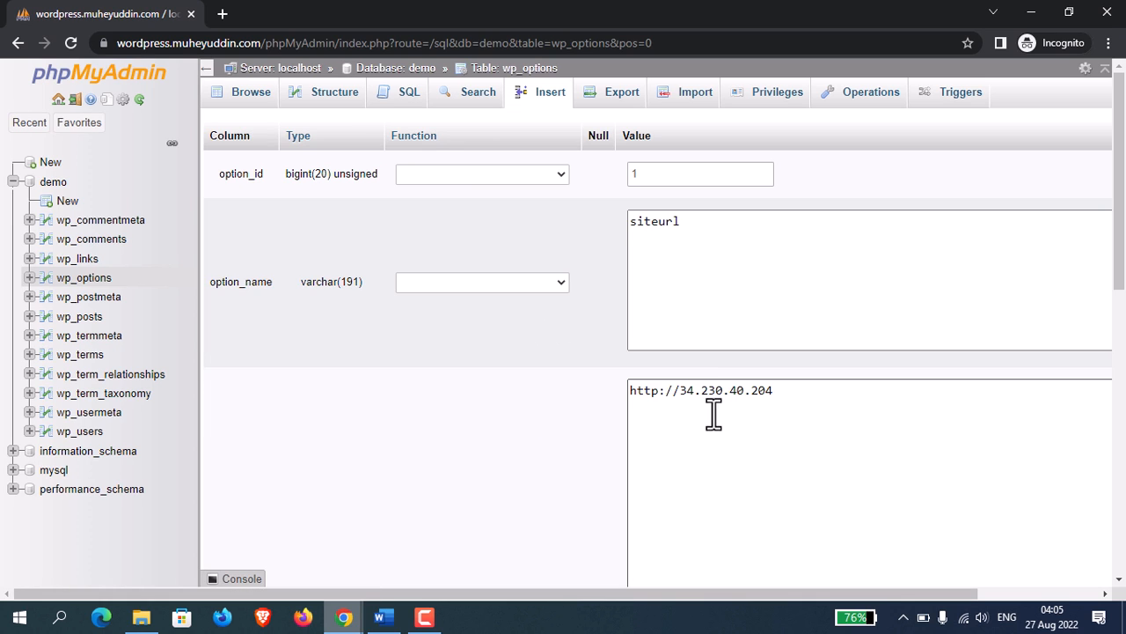
left_click(660, 390)
type("s://wordpress.muheyuddin.com")
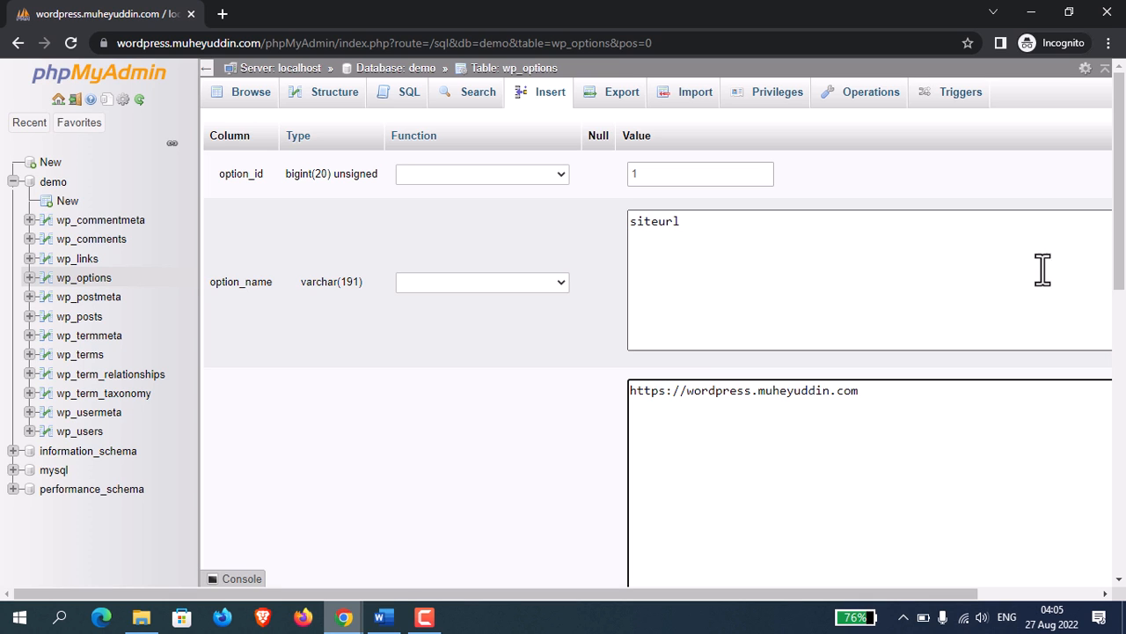
left_click_drag(1122, 220, 1125, 509)
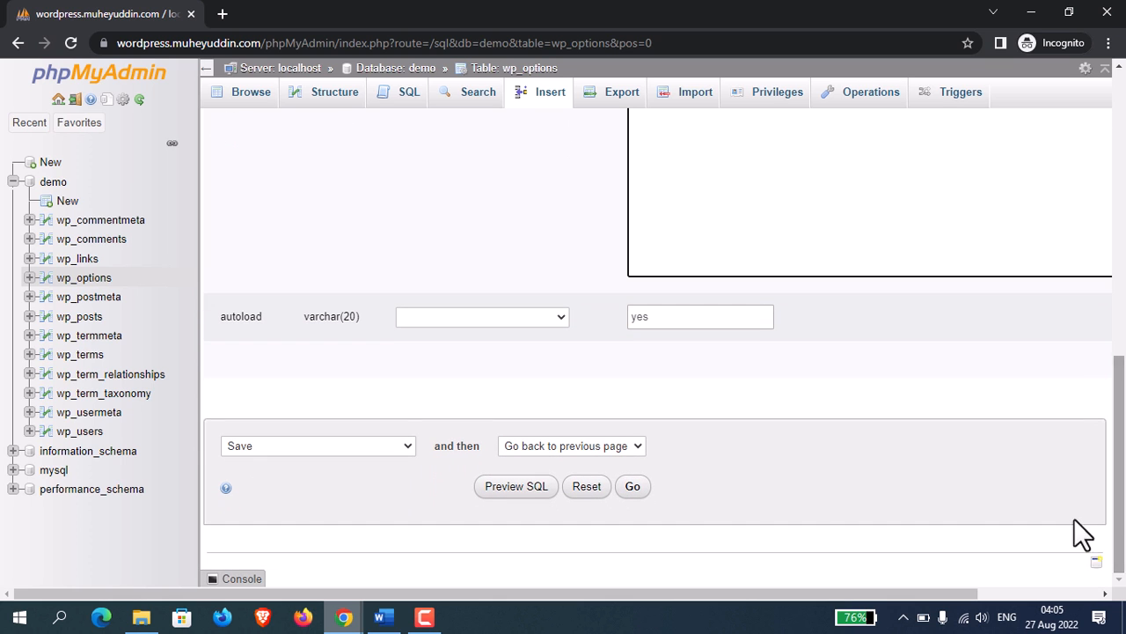
left_click(635, 489)
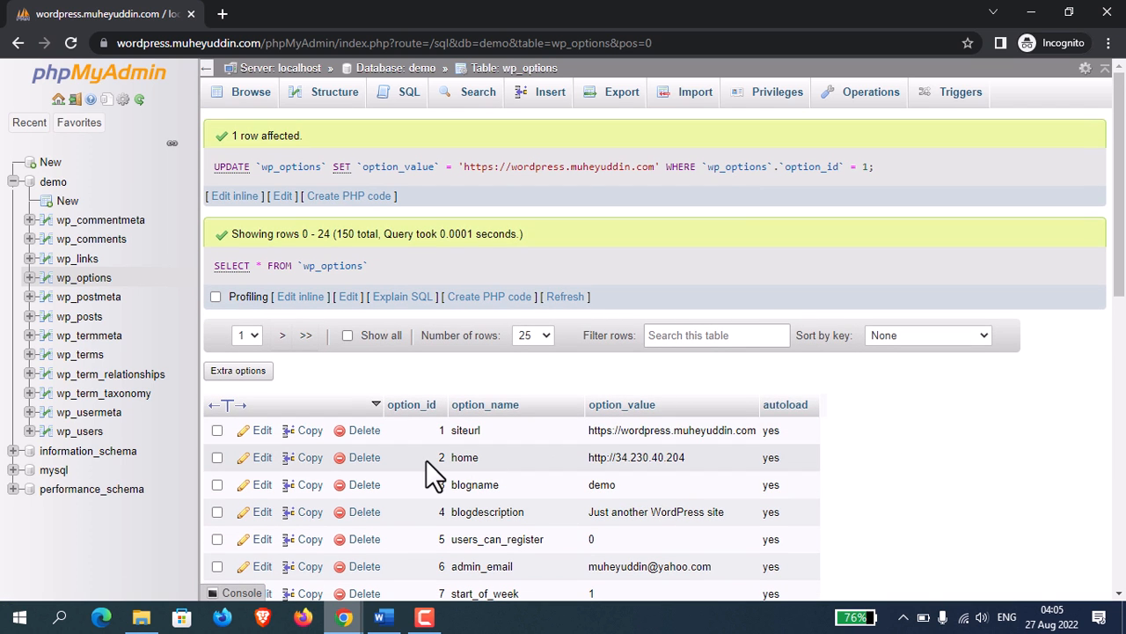
left_click(261, 460)
left_click(774, 390)
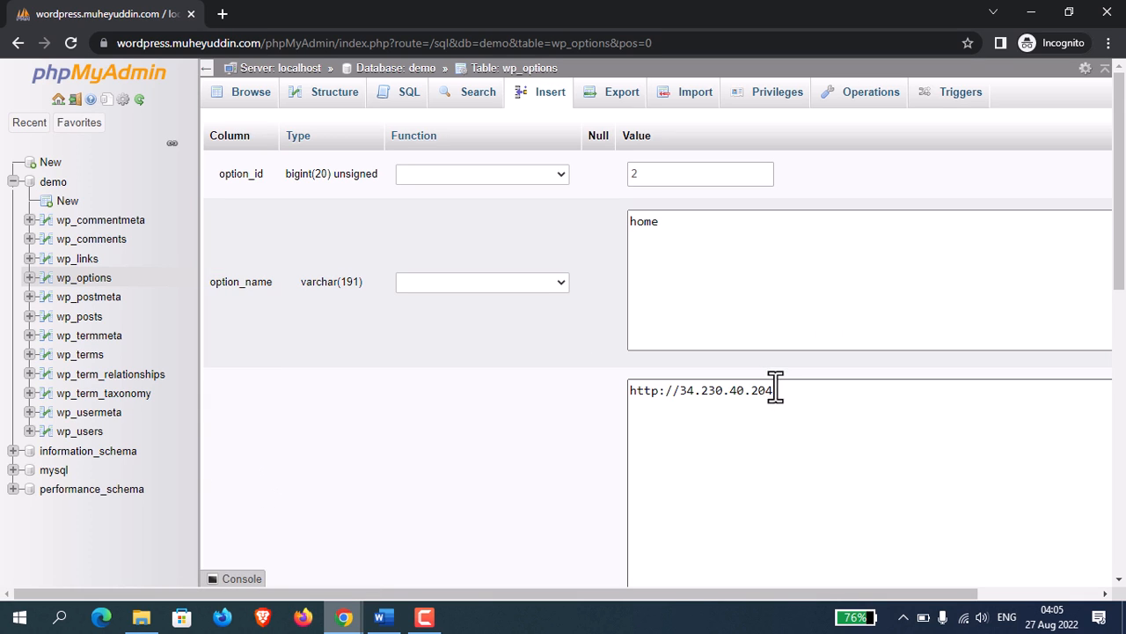
key("BackSpace")
key("BackSpace")
key("BackSpace")
key("BackSpace")
key("BackSpace")
key("BackSpace")
key("BackSpace")
key("BackSpace")
key("BackSpace")
key("BackSpace")
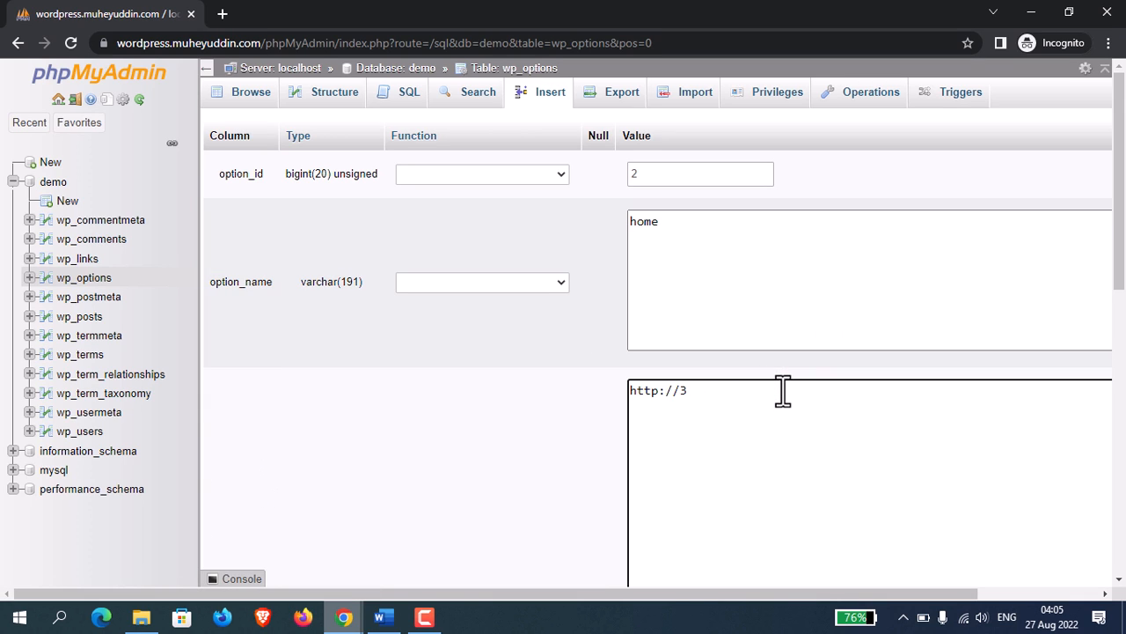
type("wordpress.muheyuddin.com")
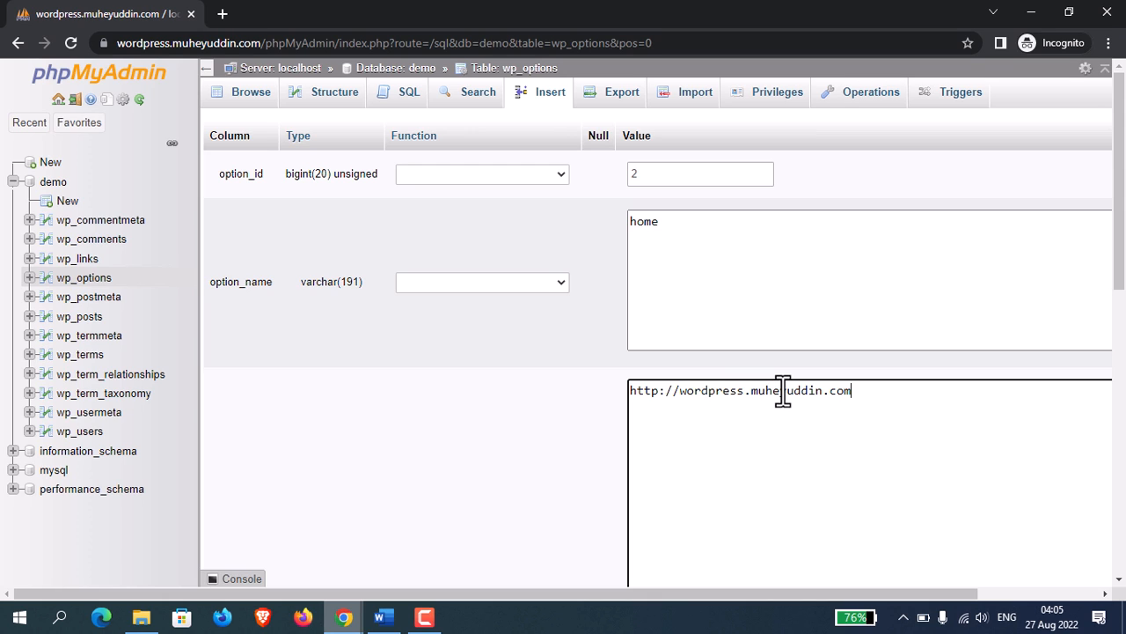
left_click(660, 391)
type("s")
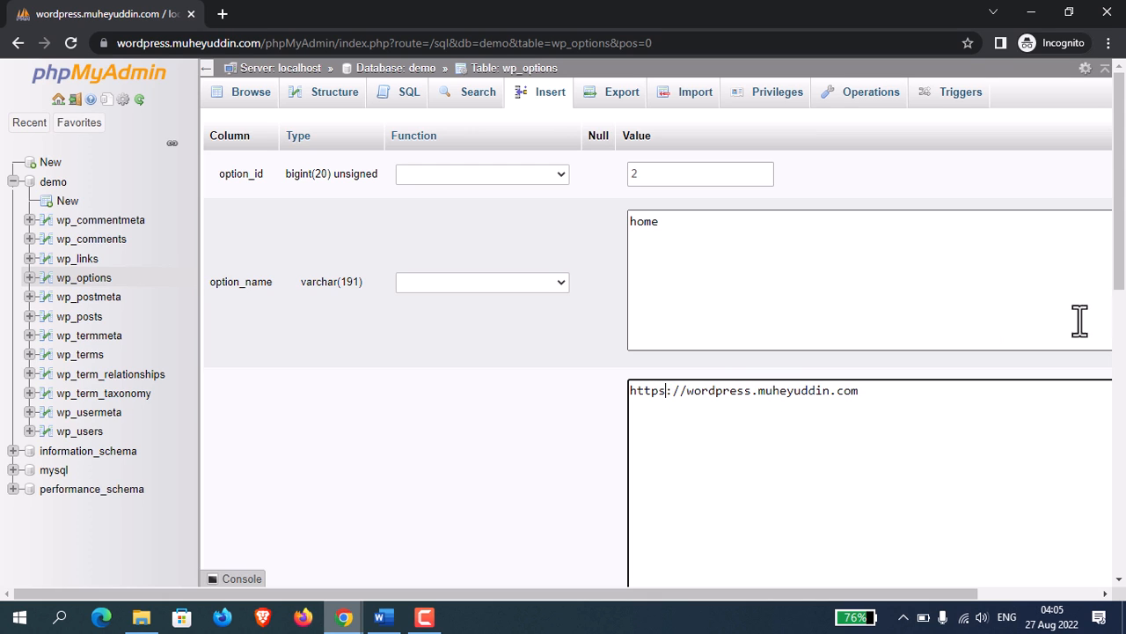
scroll(1079, 319, "down", 5)
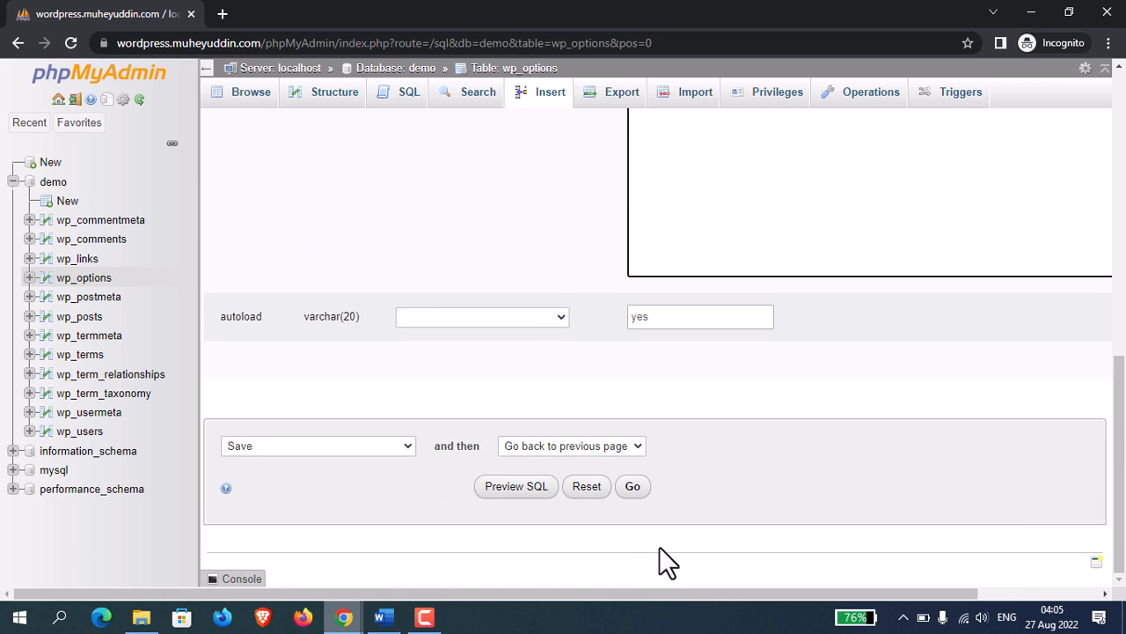
left_click(634, 487)
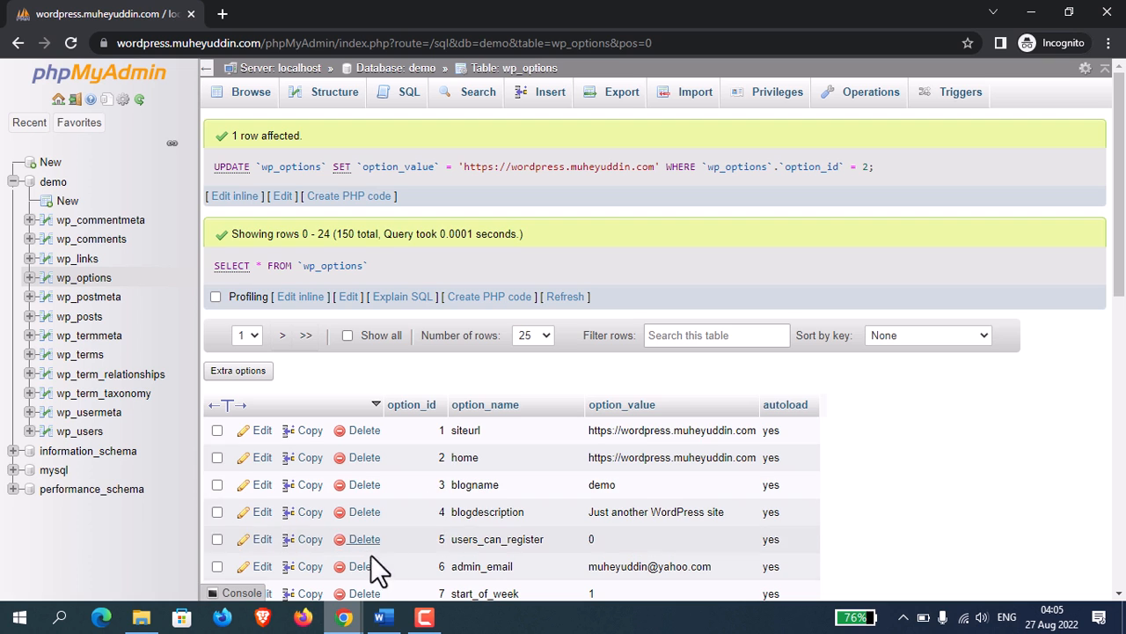
Find and launch PuTTY.
left_click(59, 618)
type("putty")
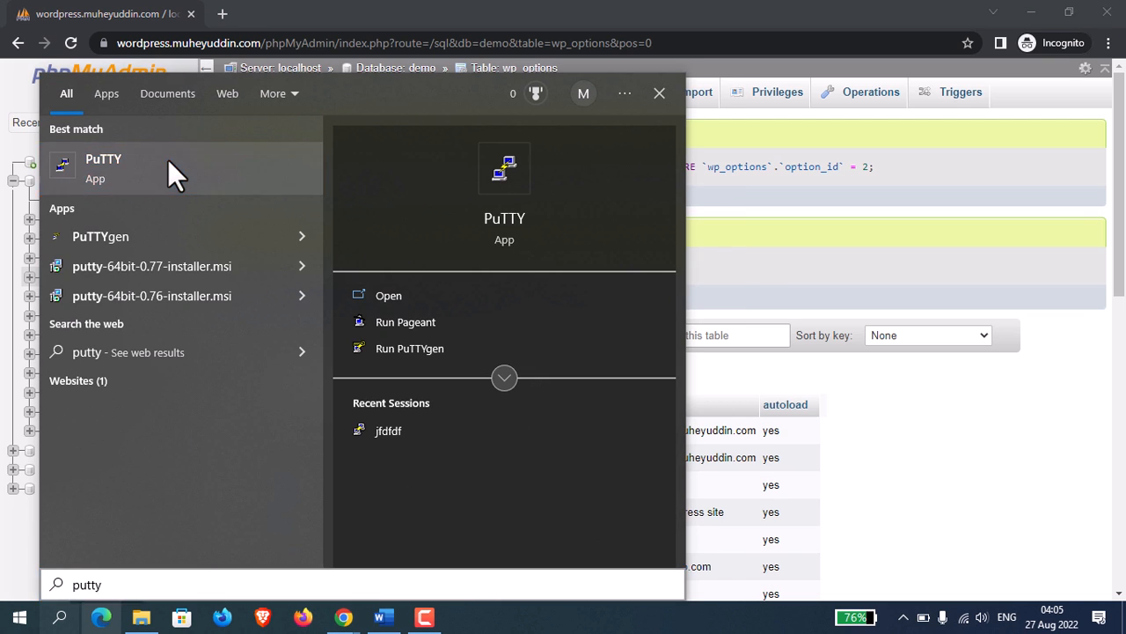
left_click(168, 159)
Copy the public IPv4 address of the running Blazing fast WordPress Server instance from EC2 and enter it as PuTTY's host name.
mouse_move(344, 618)
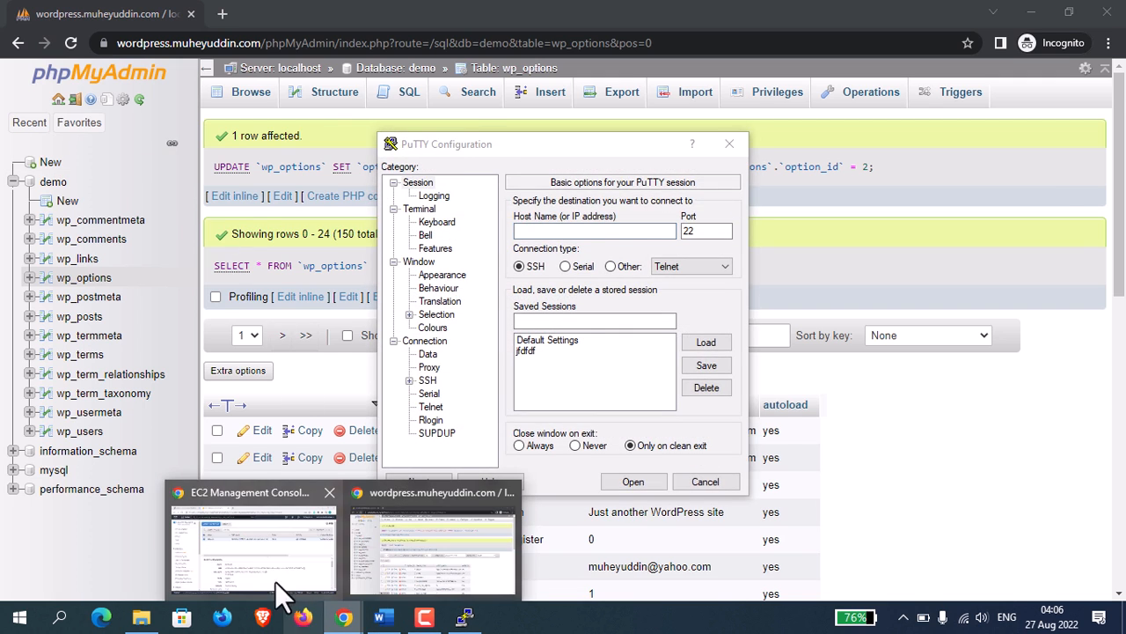
left_click(274, 581)
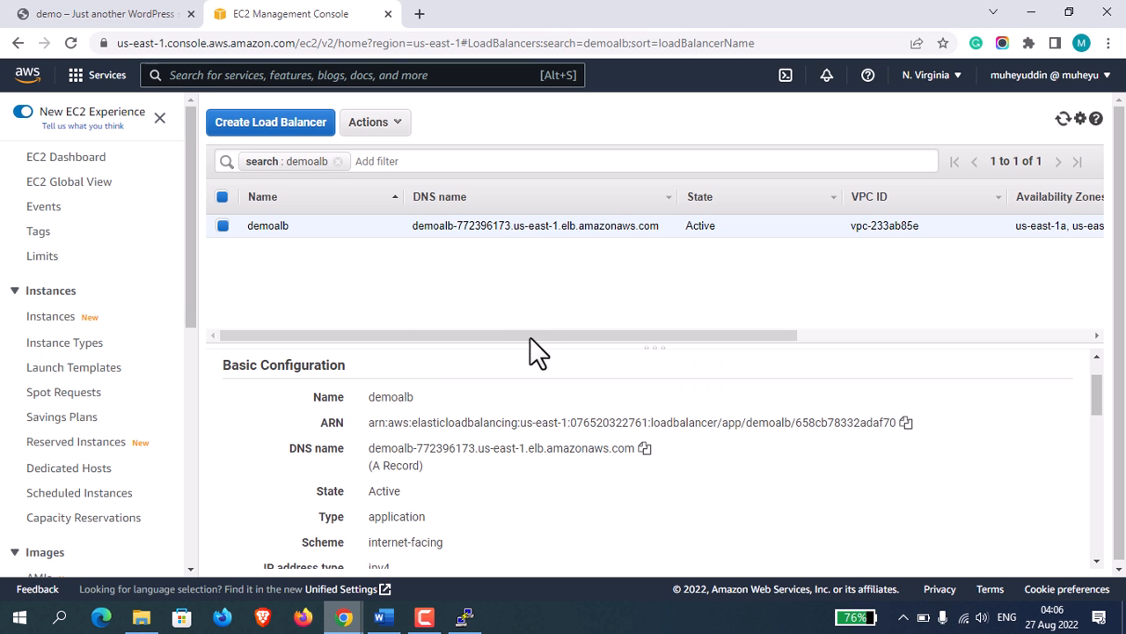
left_click(72, 157)
left_click(269, 222)
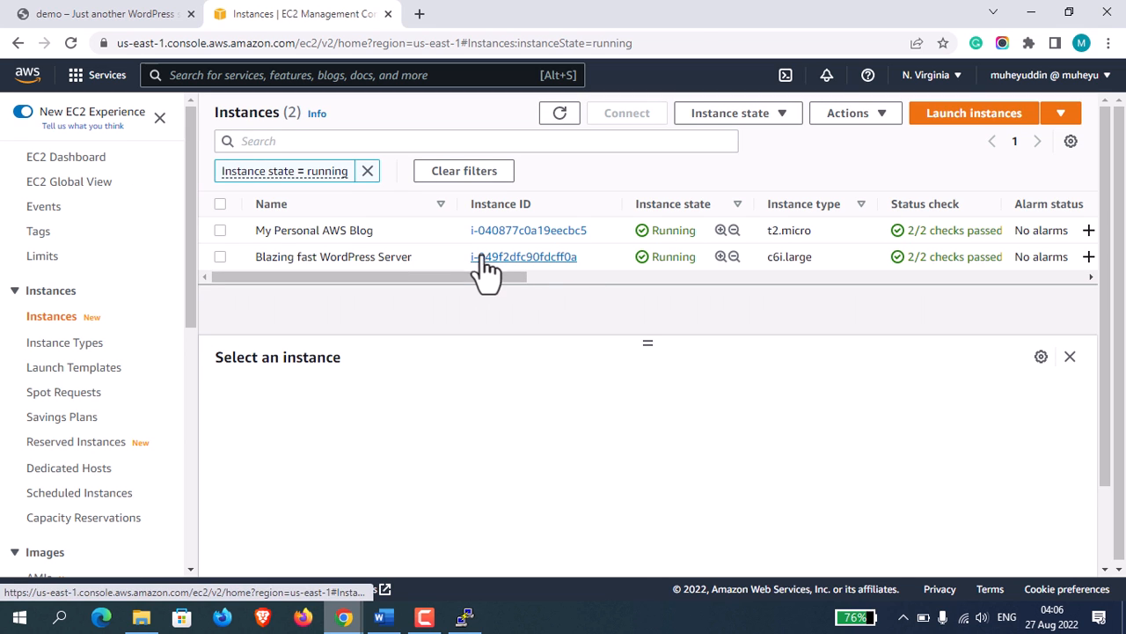
left_click(482, 258)
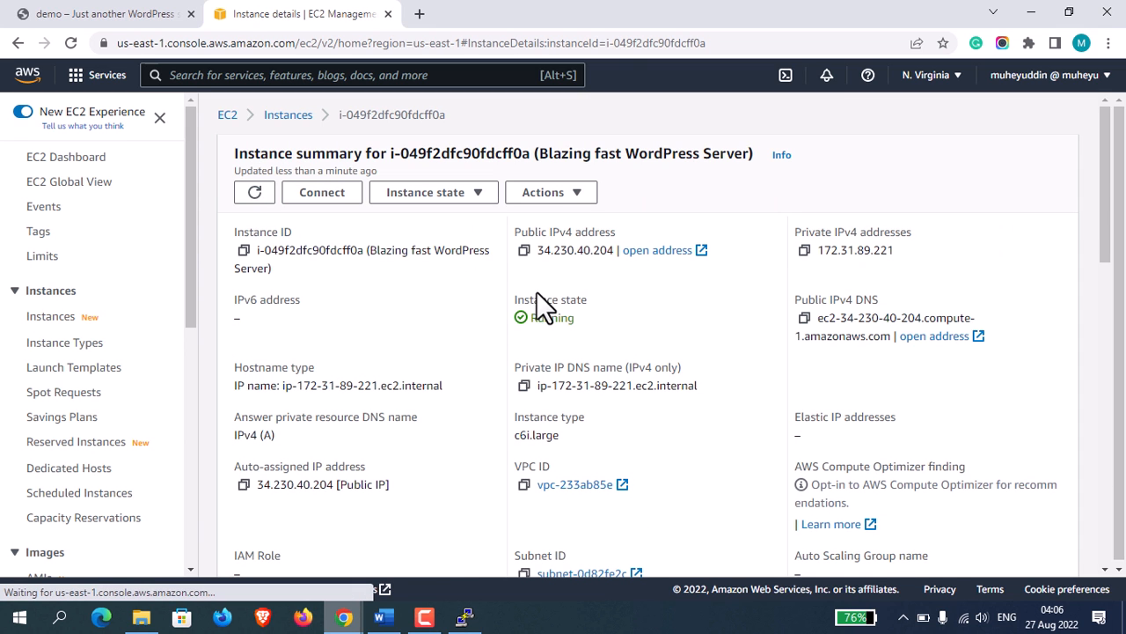
left_click(522, 251)
left_click(465, 618)
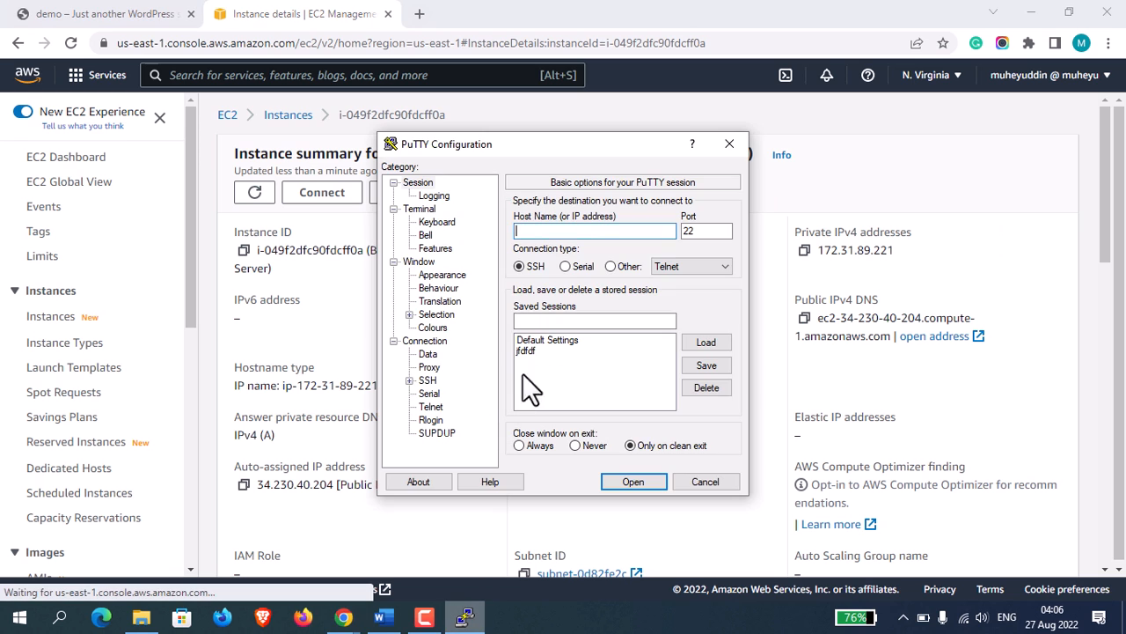
key("ctrl+v")
Choose Wordpress EFS.ppk from Downloads as the private key file for PuTTY's SSH authentication.
left_click(429, 380)
left_click(409, 380)
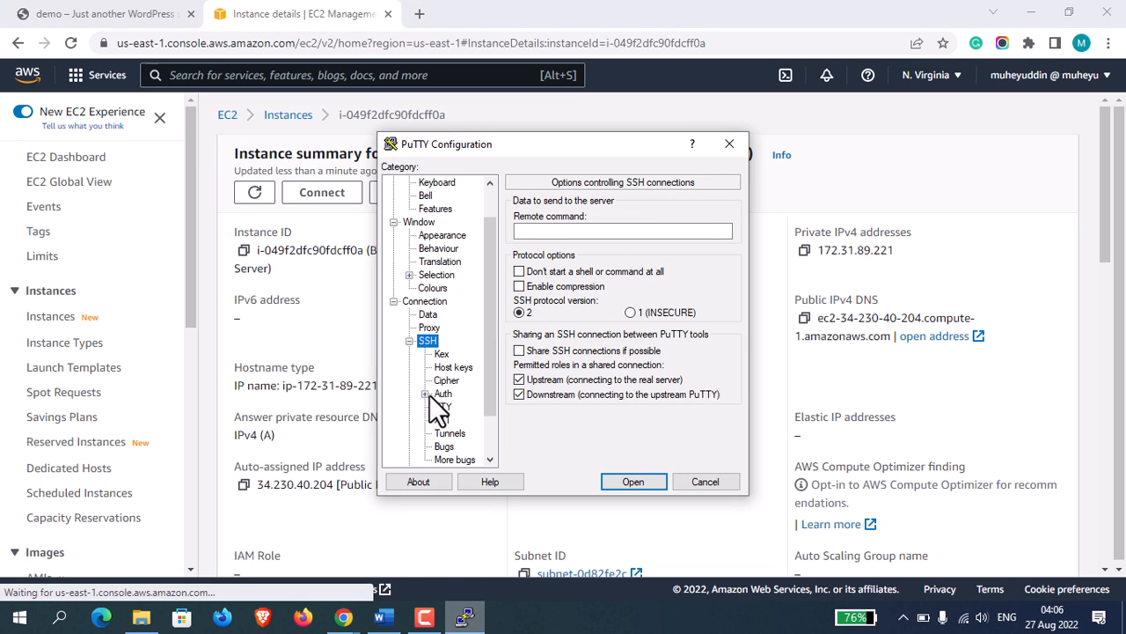
left_click(439, 394)
left_click(697, 387)
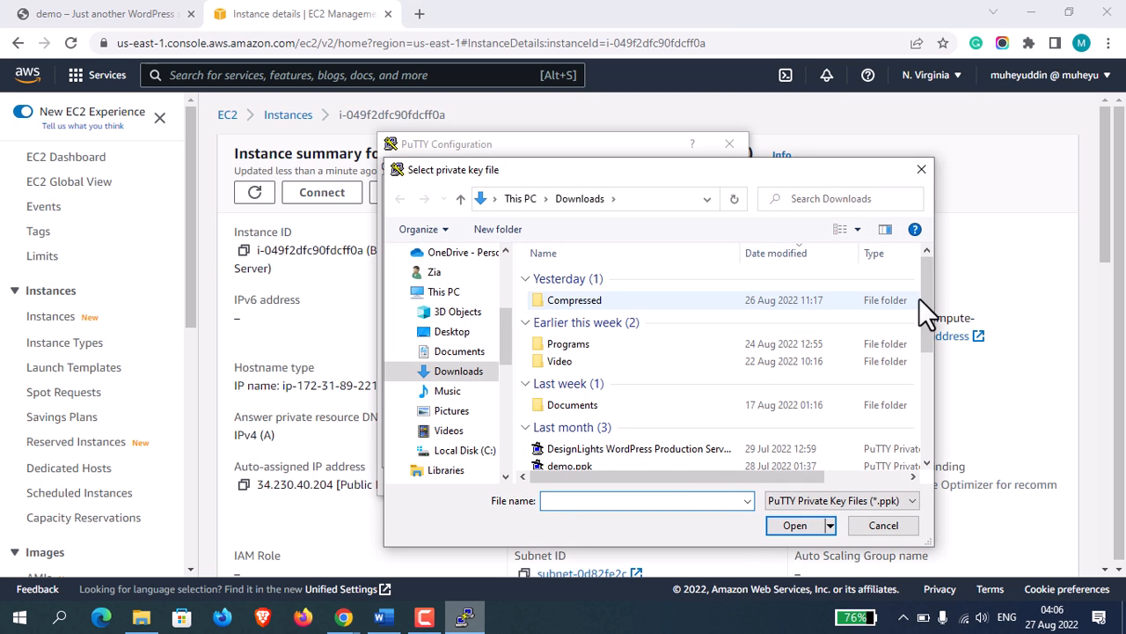
left_click_drag(924, 299, 924, 378)
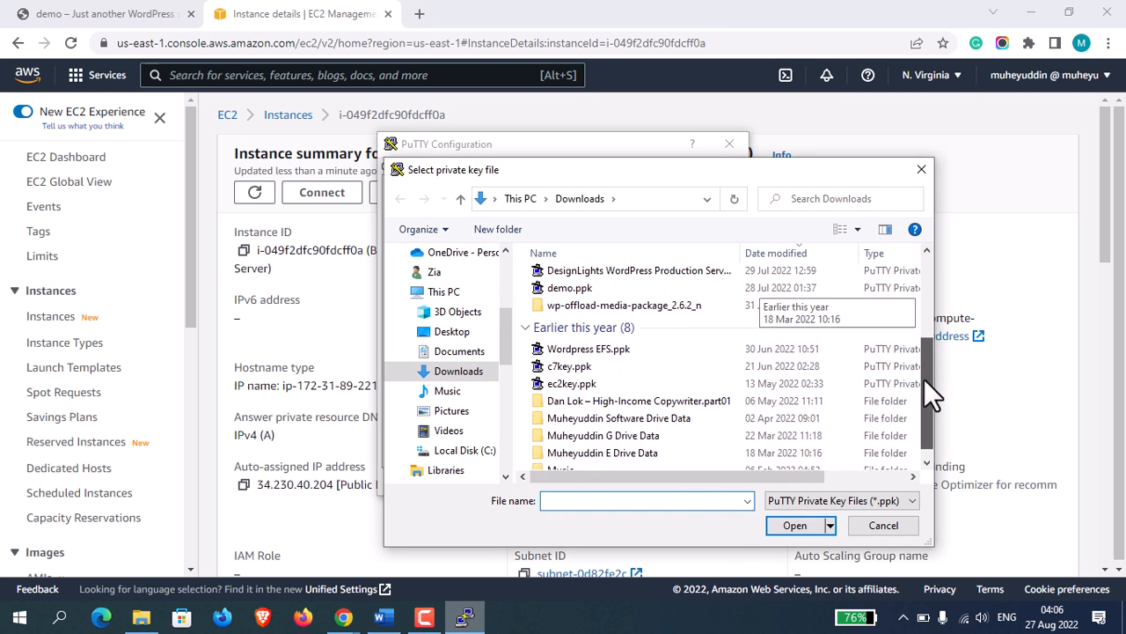
left_click(589, 342)
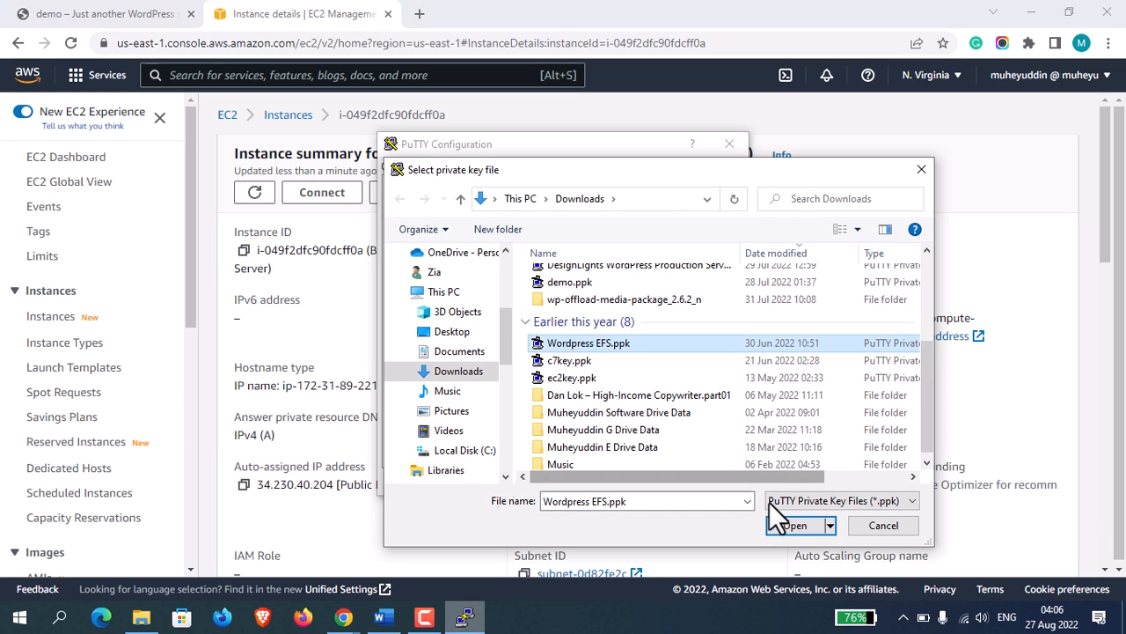
left_click(793, 525)
Open the SSH session, log in as admin and maximize the terminal window.
left_click(640, 480)
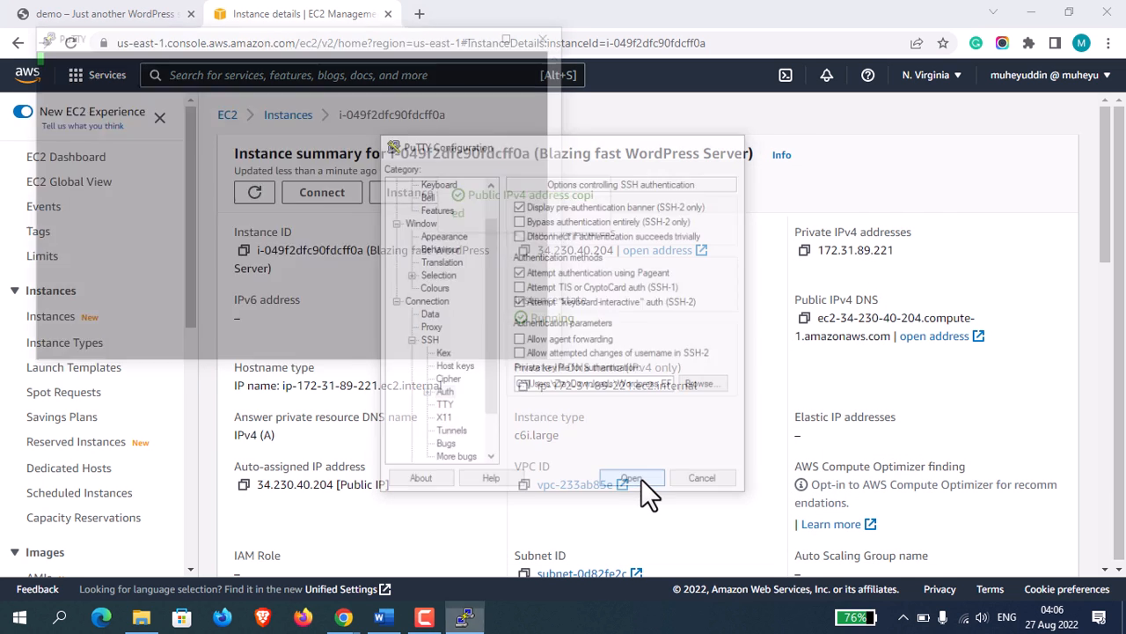
left_click_drag(331, 41, 547, 160)
type("admin")
key("Return")
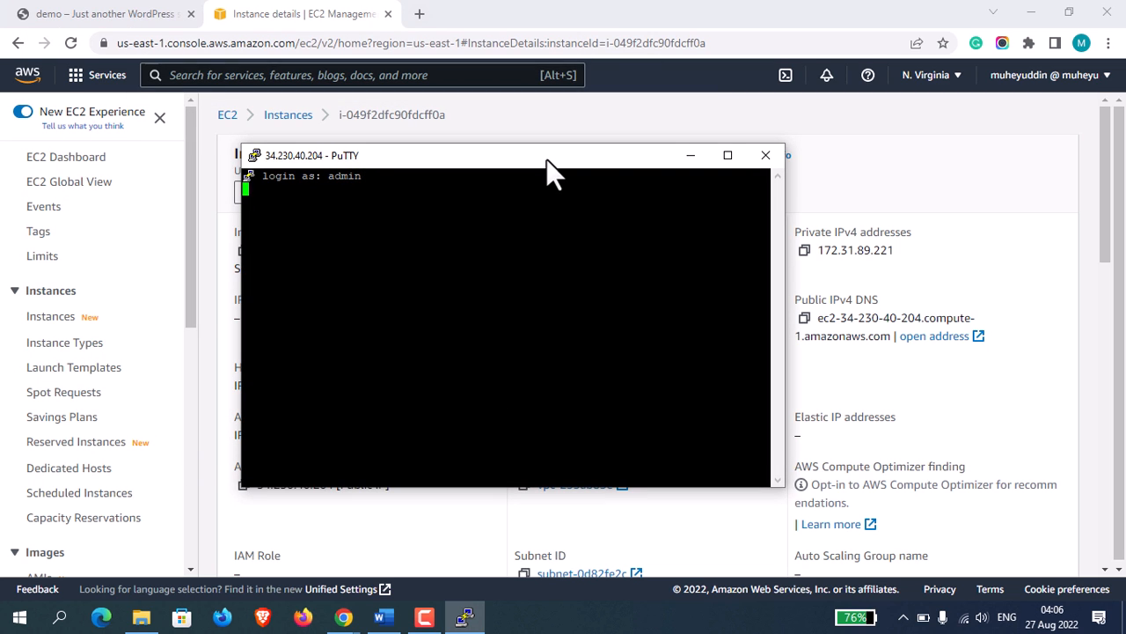
left_click(732, 155)
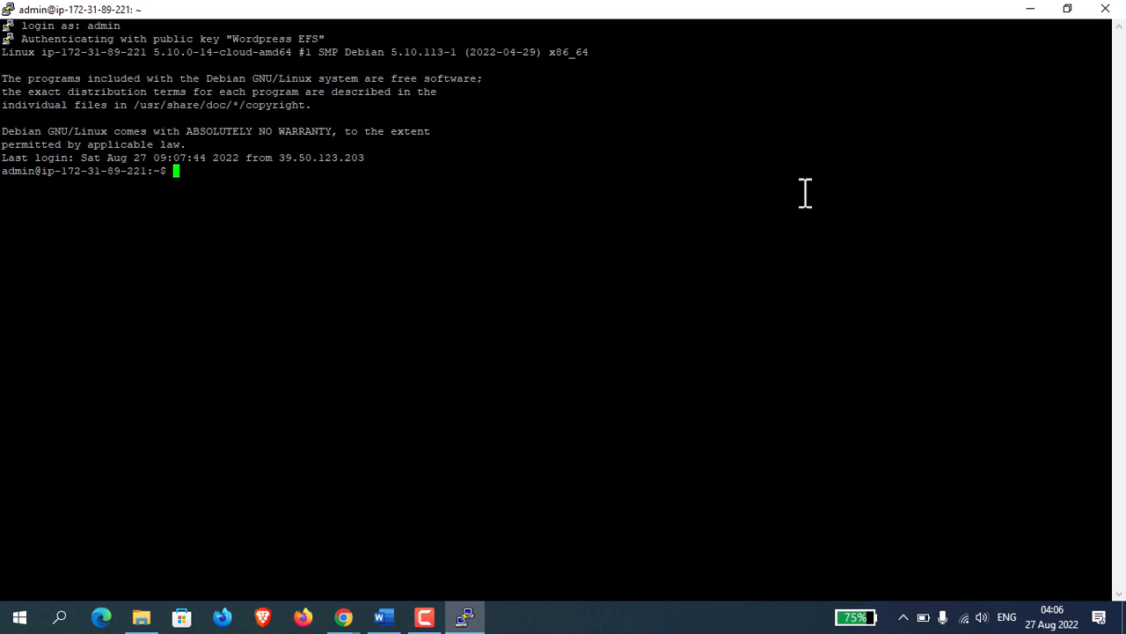
Open /var/www/html/wp-config.php in vi with sudo.
type("sudo ")
type("vi /e")
key("BackSpace")
key("BackSpace")
type("/var/www/html")
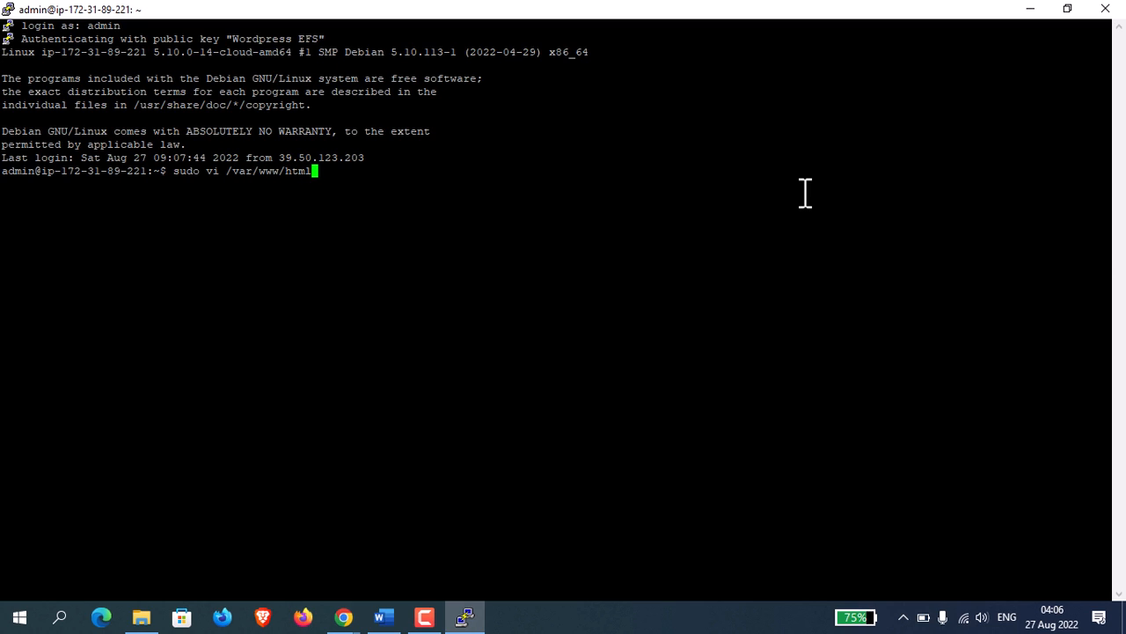
type("/wp-config.php")
key("Return")
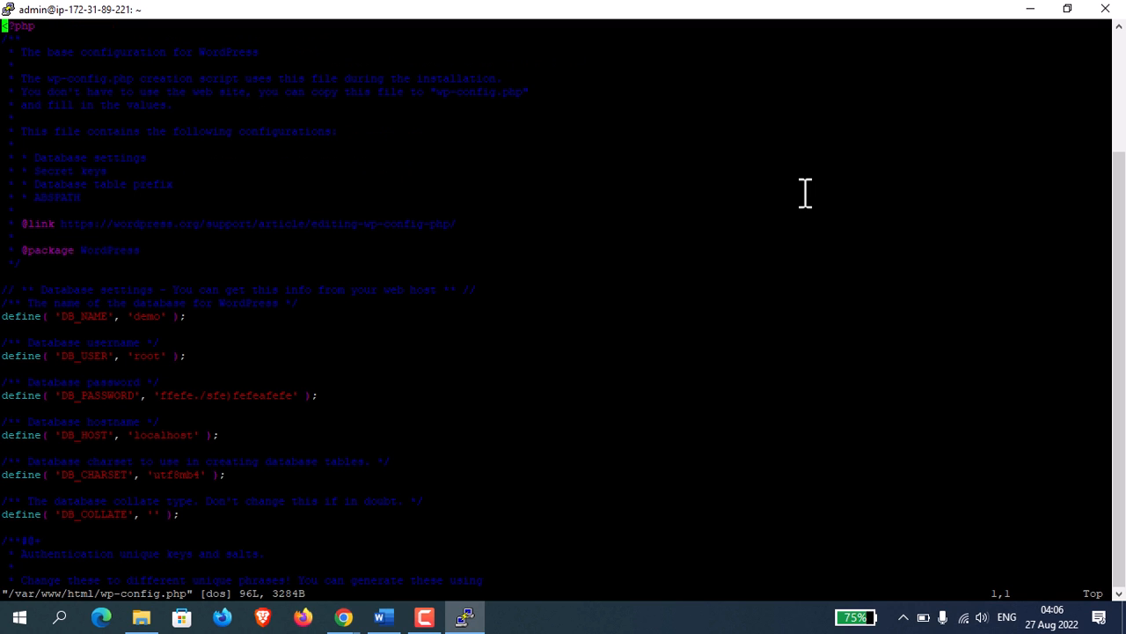
Insert three blank lines directly below the opening <?php line of wp-config.php and place the cursor among them.
key("Down")
key("Down")
key("Down")
key("Down")
key("Down")
key("Down")
key("Down")
key("Down")
key("Down")
key("Down")
key("Down")
key("Down")
key("Down")
key("Down")
key("Down")
key("Down")
key("Up")
key("Up")
key("Up")
key("Up")
key("Up")
key("Up")
key("Up")
key("Up")
key("Up")
key("Up")
key("Up")
key("Up")
key("Up")
key("Up")
key("Up")
key("i")
key("Return")
key("Return")
key("Return")
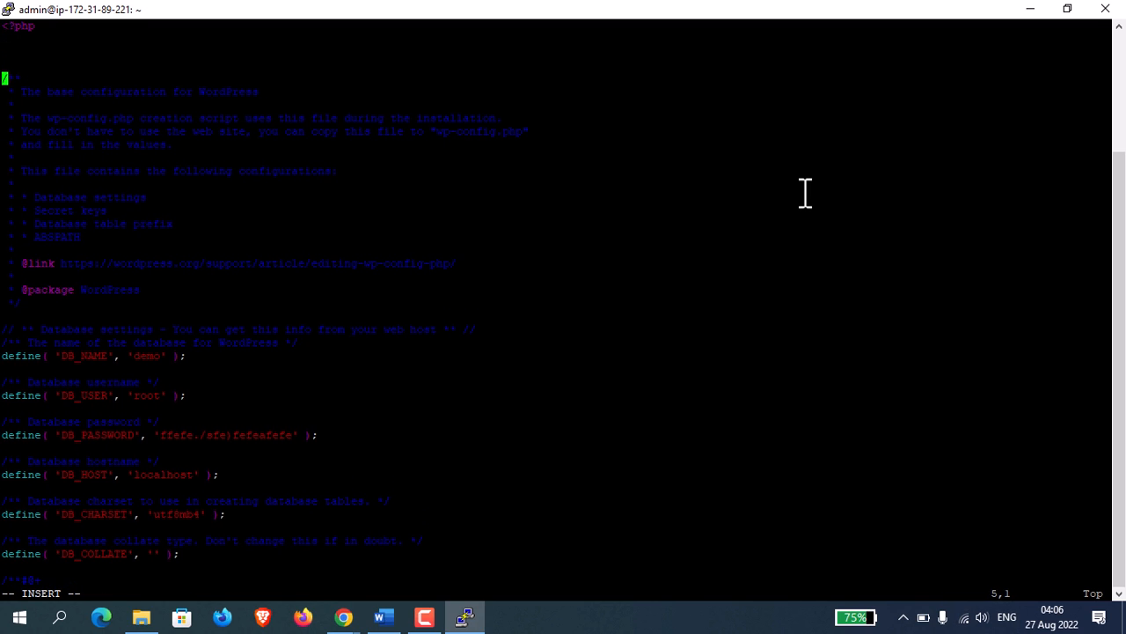
key("Up")
key("Up")
Open the Desktop copy of wp-config.php in Visual Studio Code and copy its if block that checks HTTP_X_FORWARDED_PROTO and sets HTTPS on.
left_click(142, 618)
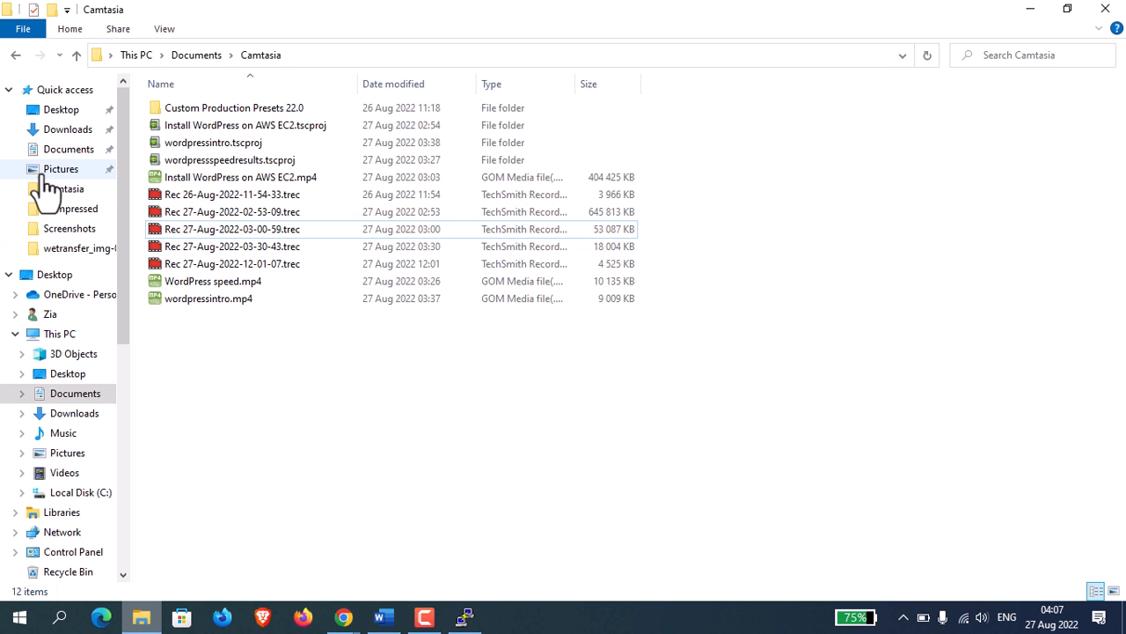
left_click(54, 109)
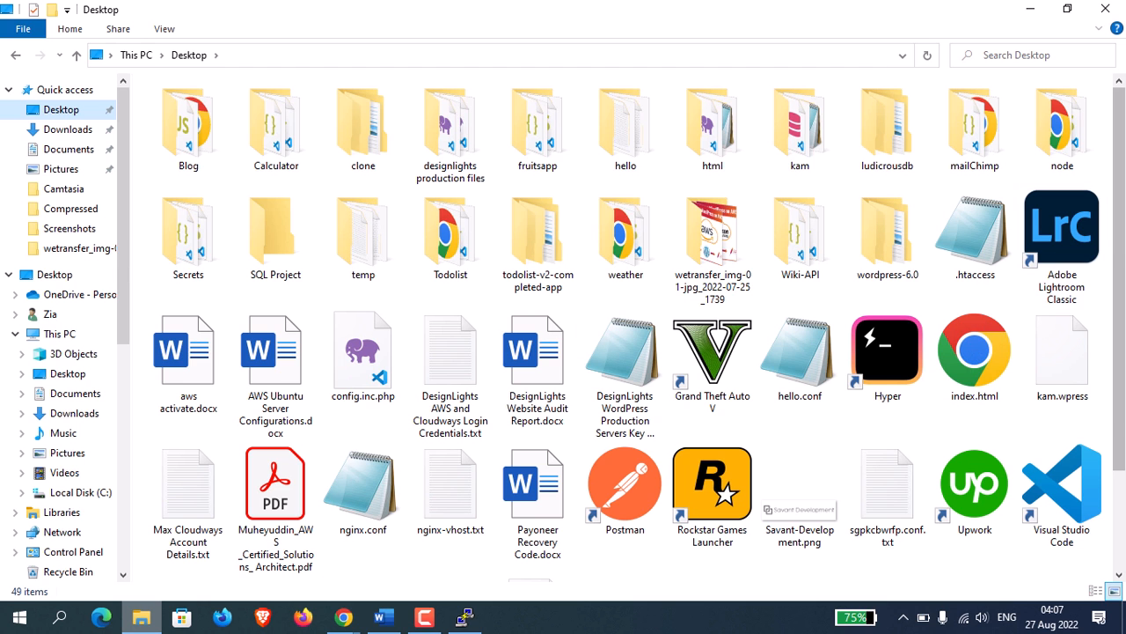
left_click_drag(1122, 294, 1124, 398)
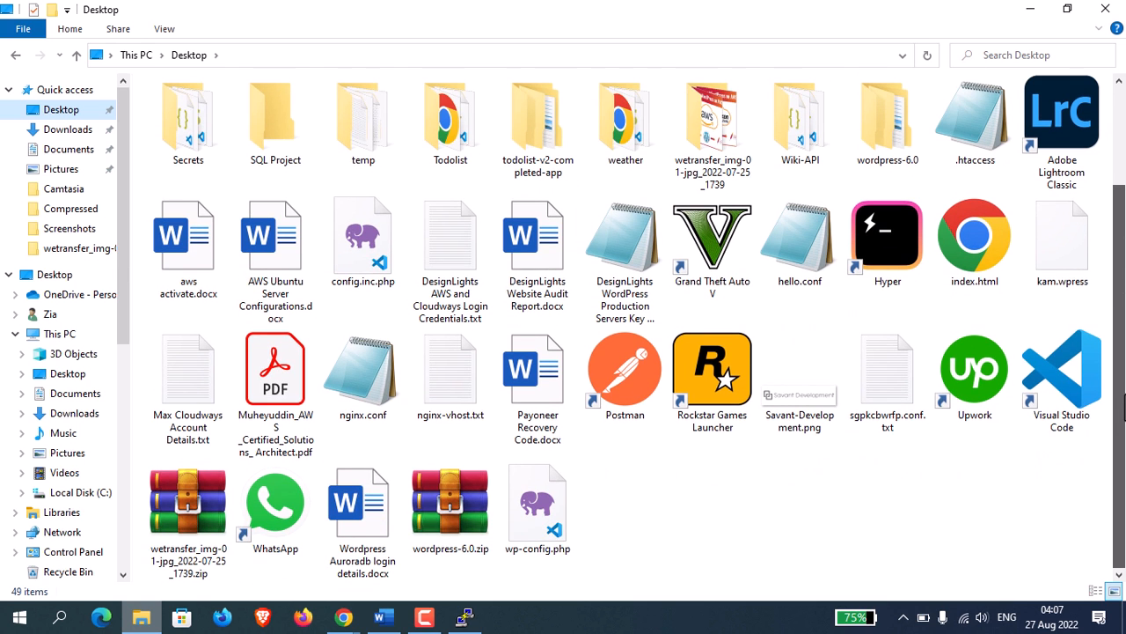
double_click(556, 491)
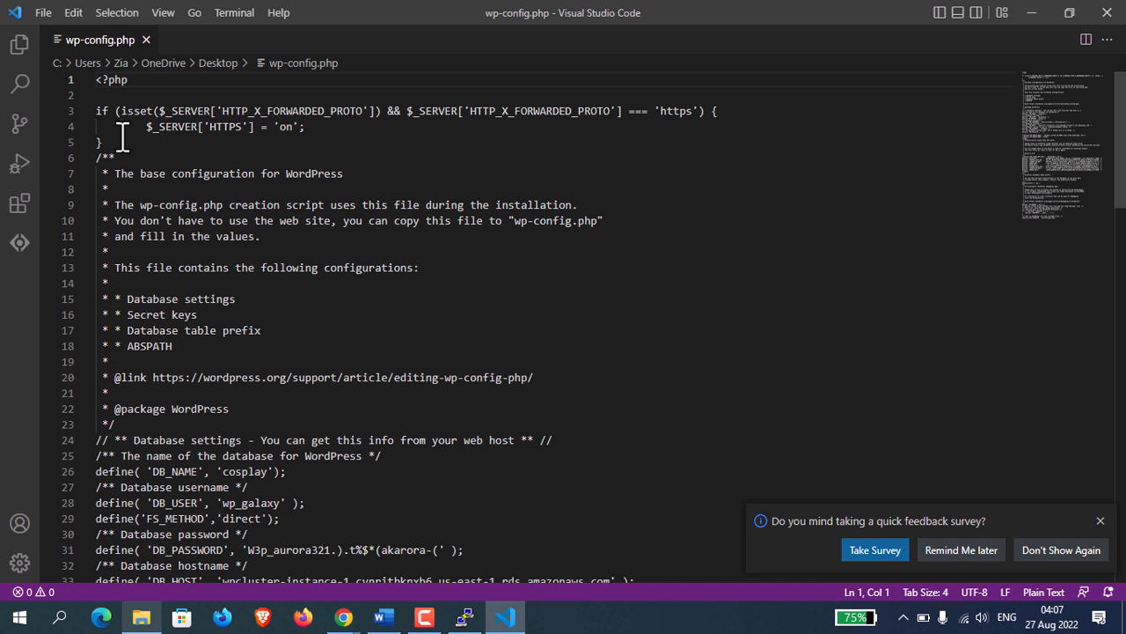
left_click_drag(96, 111, 113, 141)
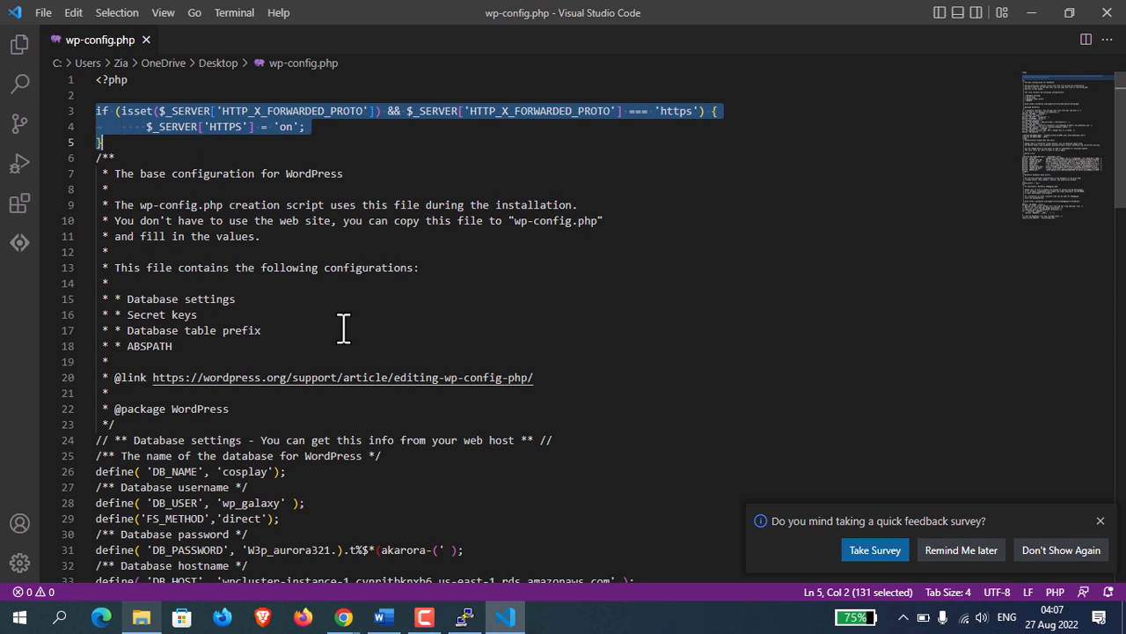
Back in the PuTTY session, paste the copied HTTP_X_FORWARDED_PROTO block into the blank lines below <?php in the server's wp-config.php.
left_click(503, 618)
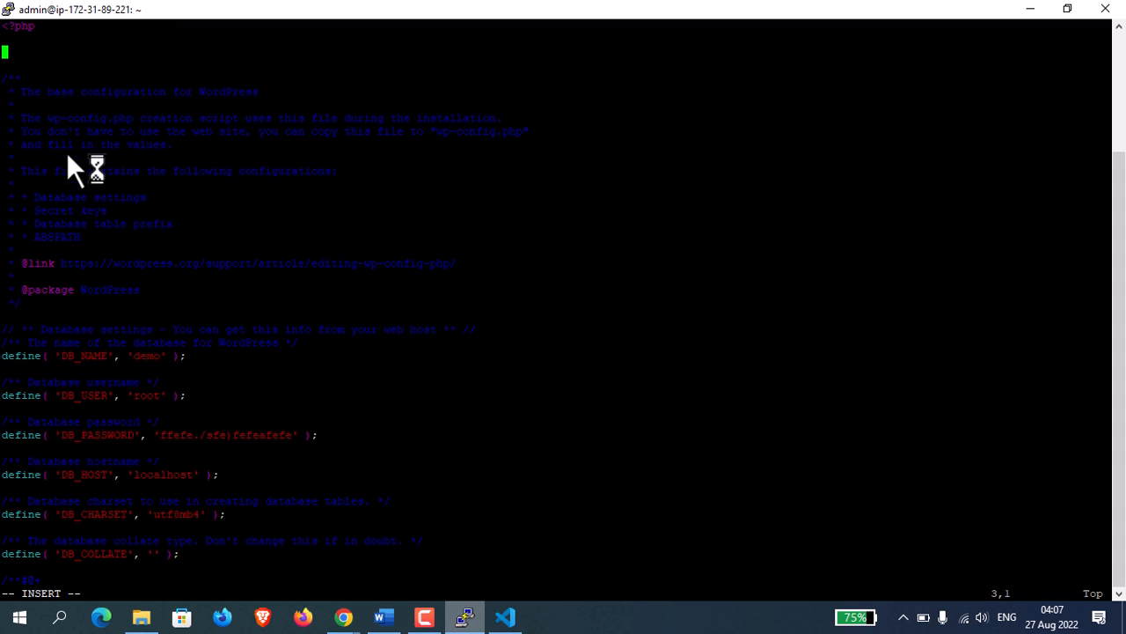
right_click(40, 56)
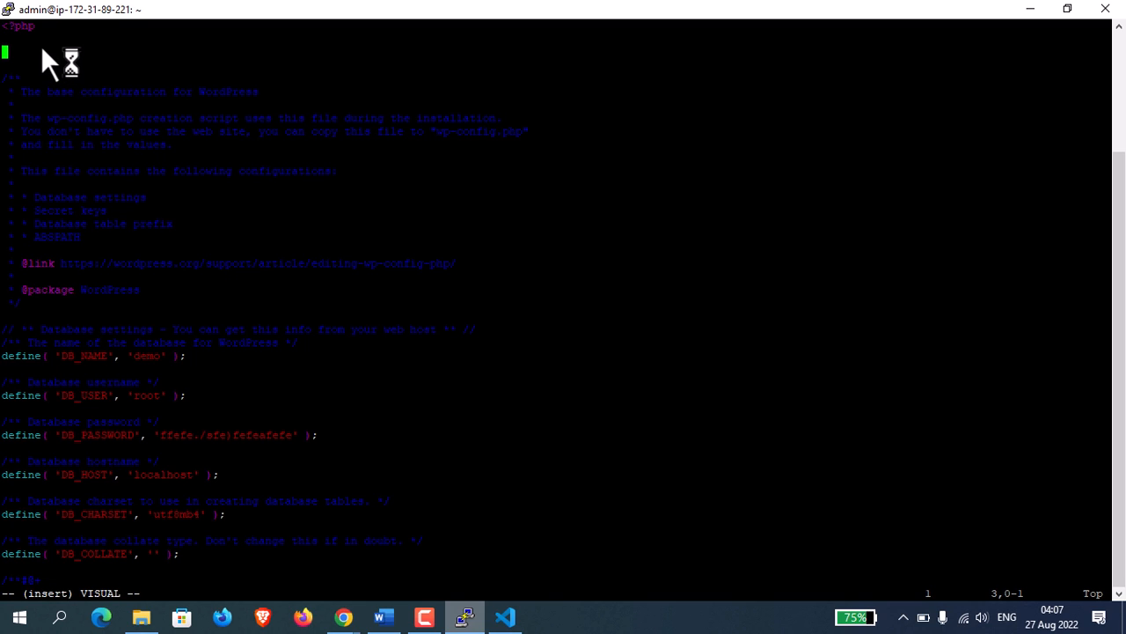
key("Escape")
right_click(40, 49, "shift")
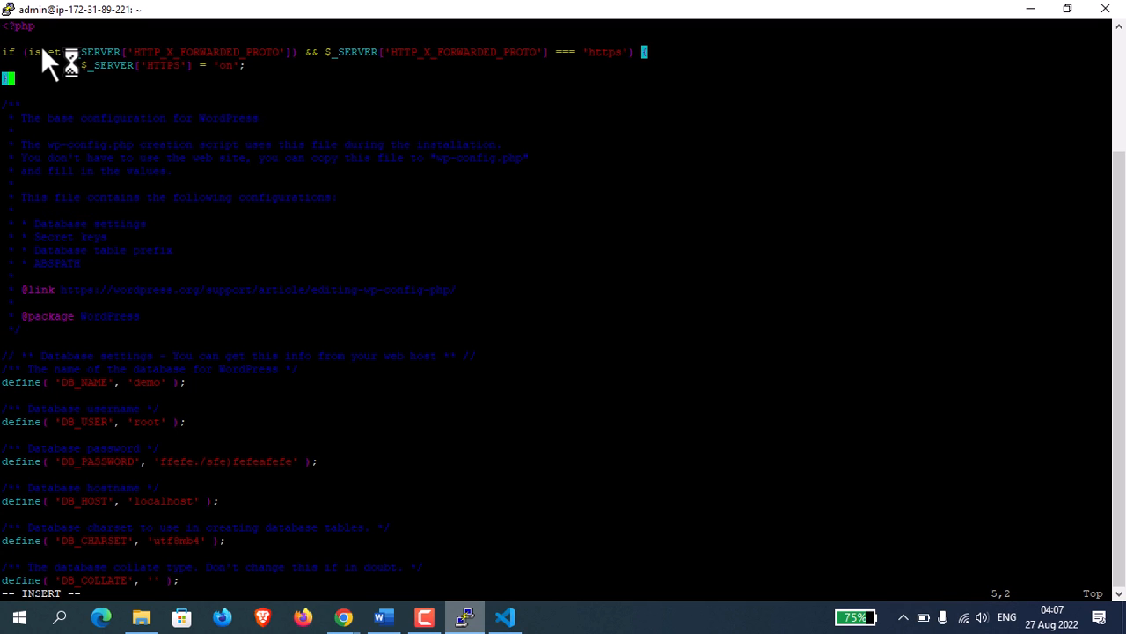
Save the edited wp-config.php and quit vi.
key("Down")
key("Down")
key("Down")
key("Down")
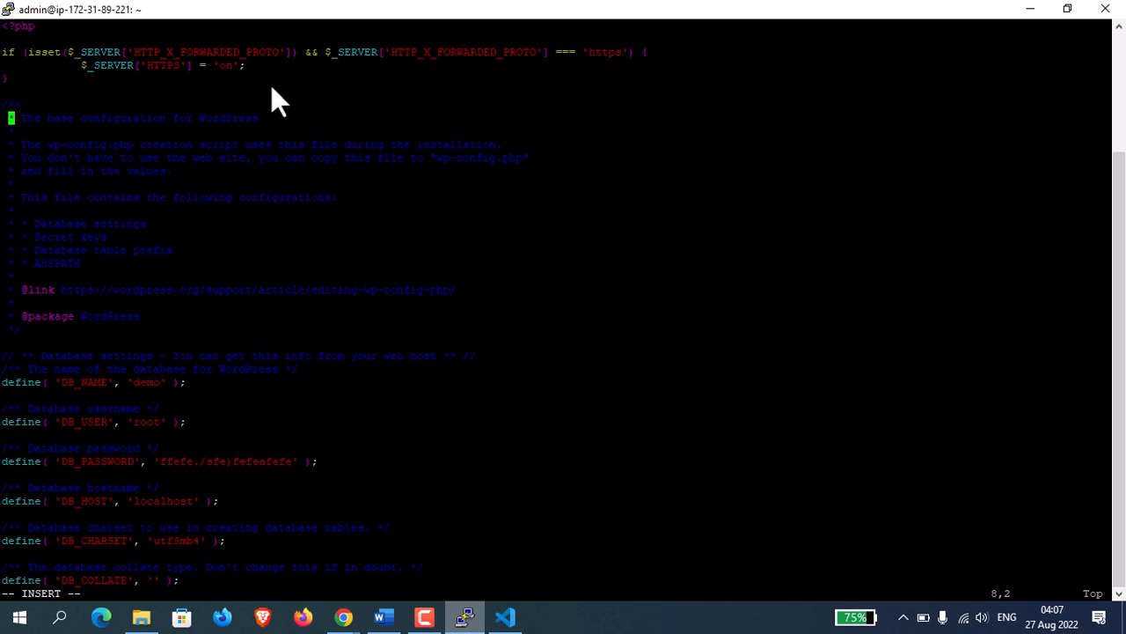
key("Up")
key("Escape")
type(":wq")
key("Return")
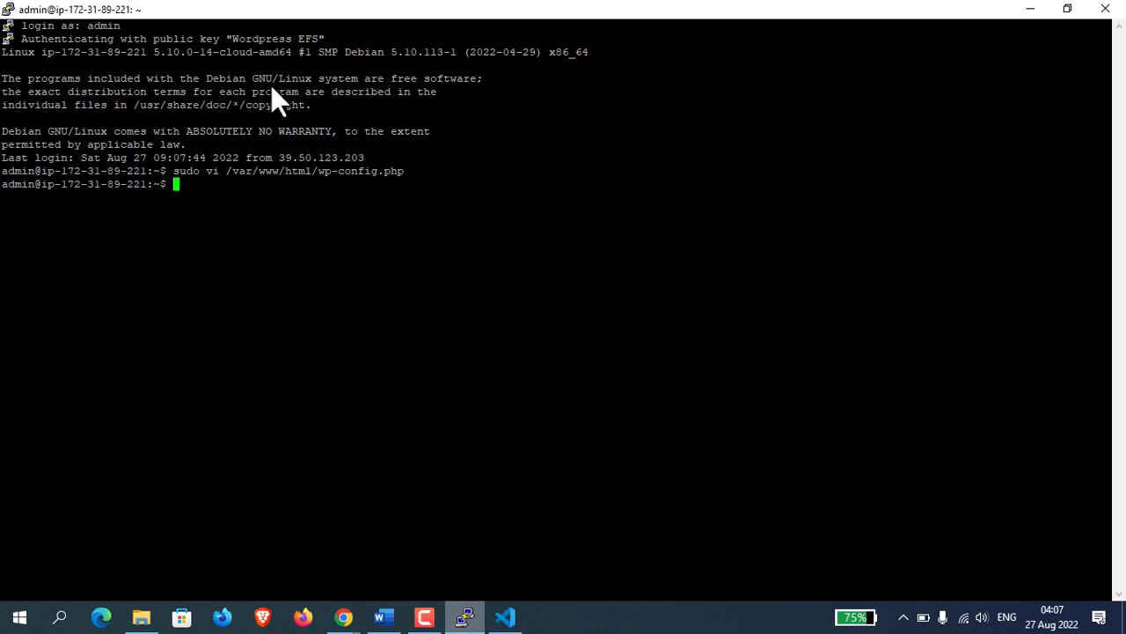
Restart the nginx service with sudo systemctl.
type("sudo systemctl re")
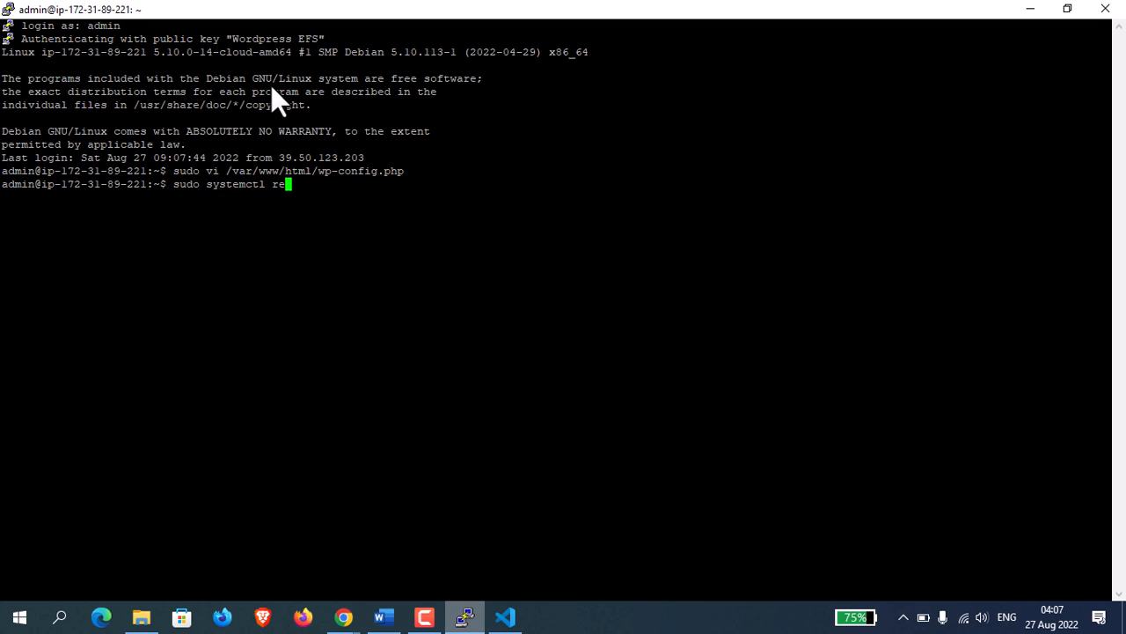
type("start nginx")
key("Return")
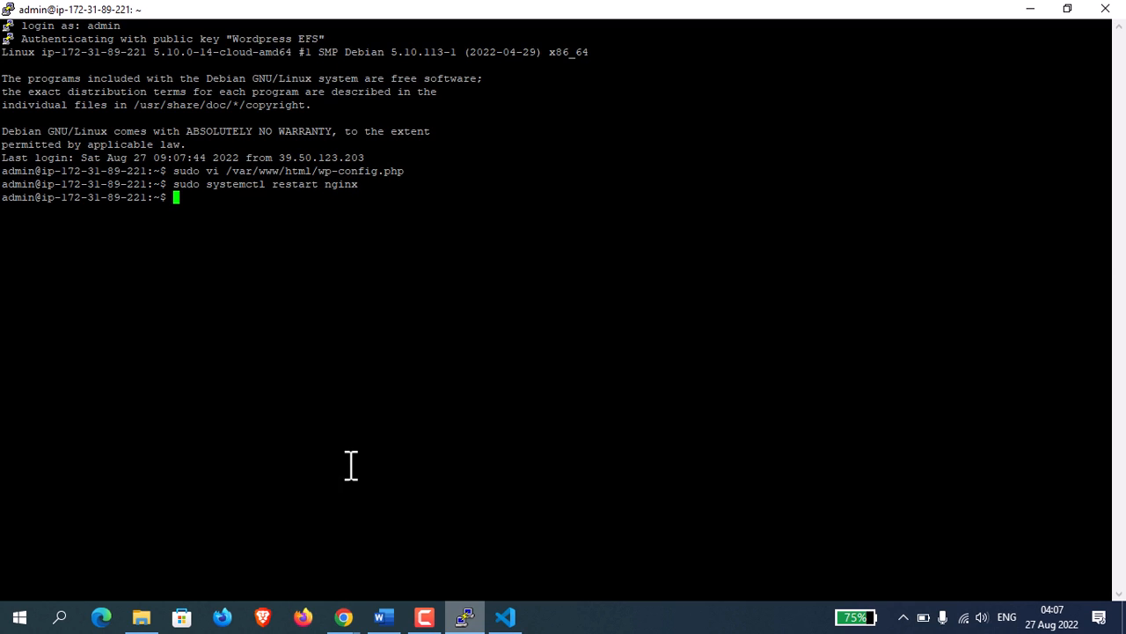
Switch to the incognito Chrome window and load the WordPress site's domain in the empty tab to check the homepage.
mouse_move(345, 618)
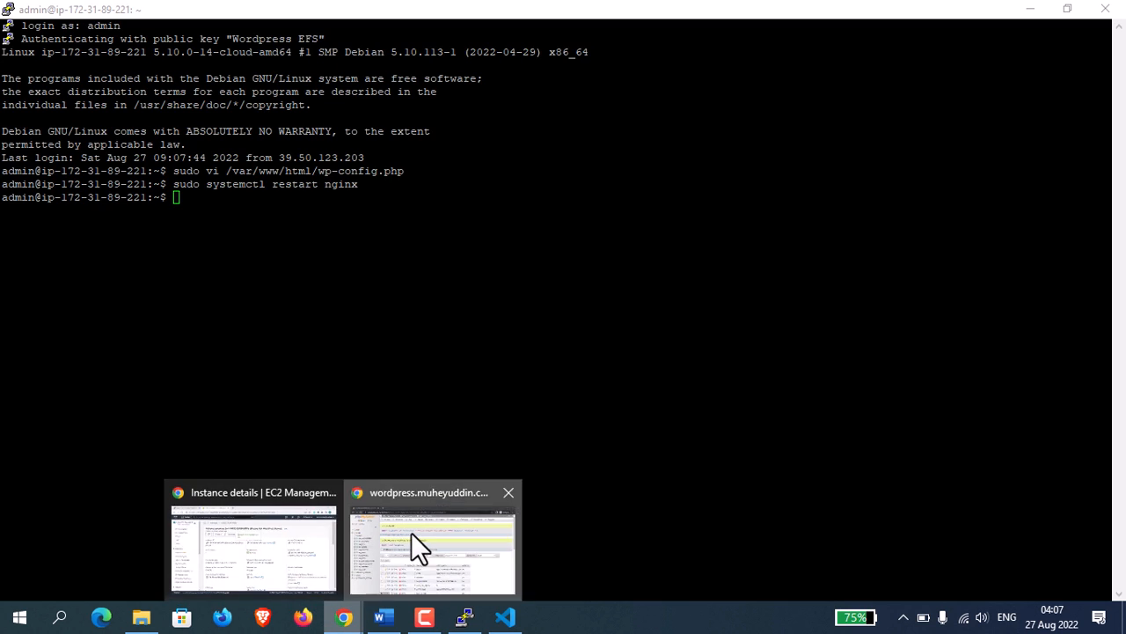
left_click(411, 532)
left_click(223, 13)
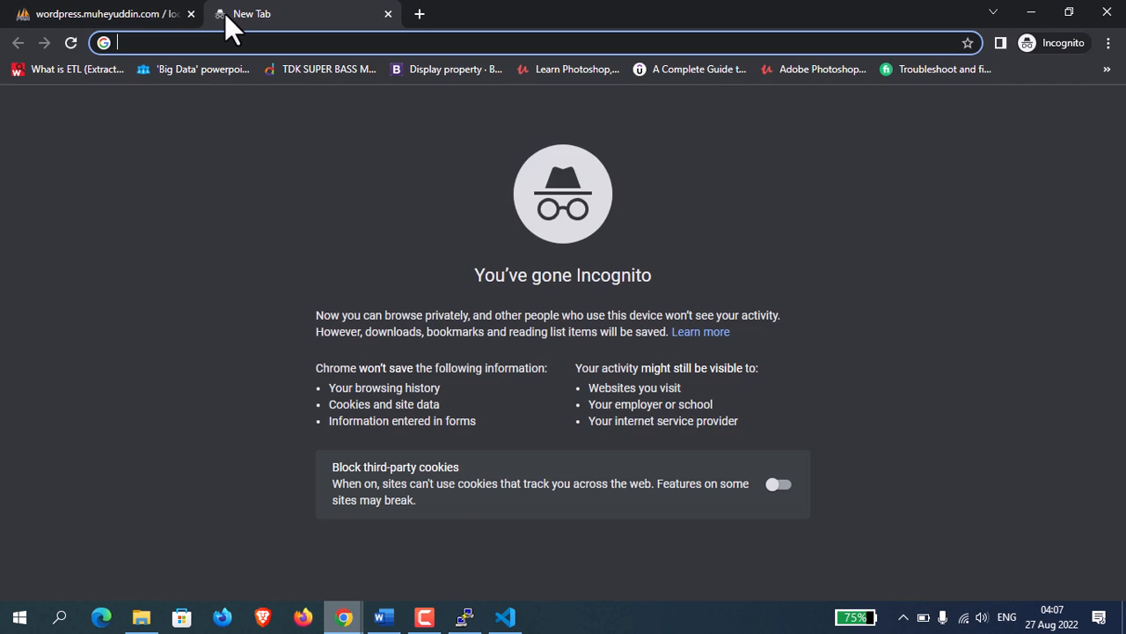
type("wordpress.muheyuddin.")
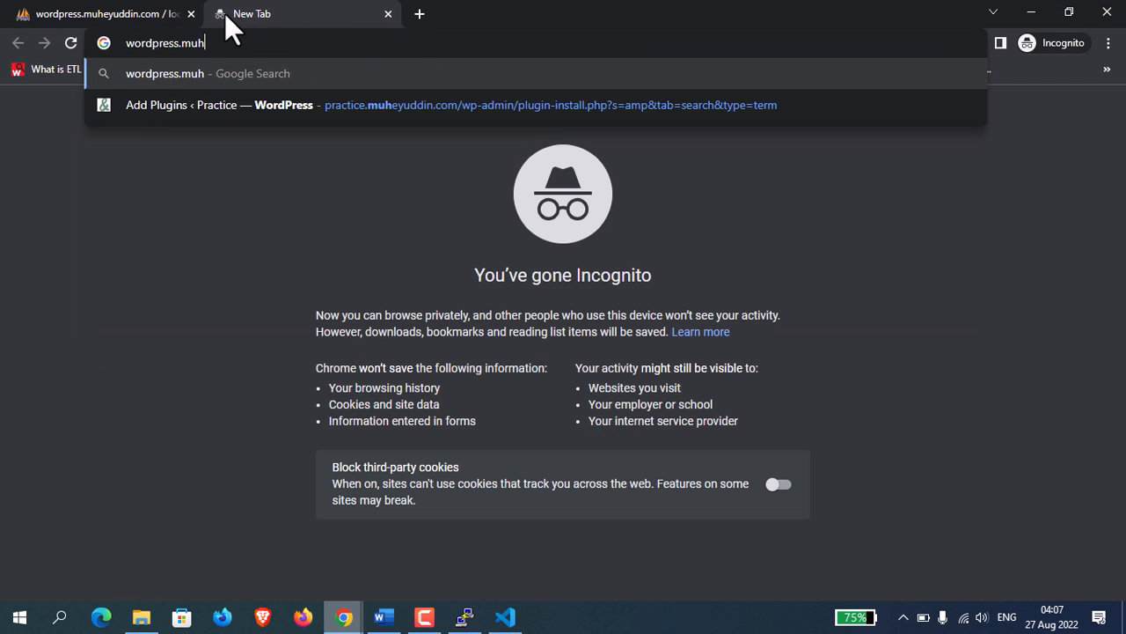
type("com")
key("Return")
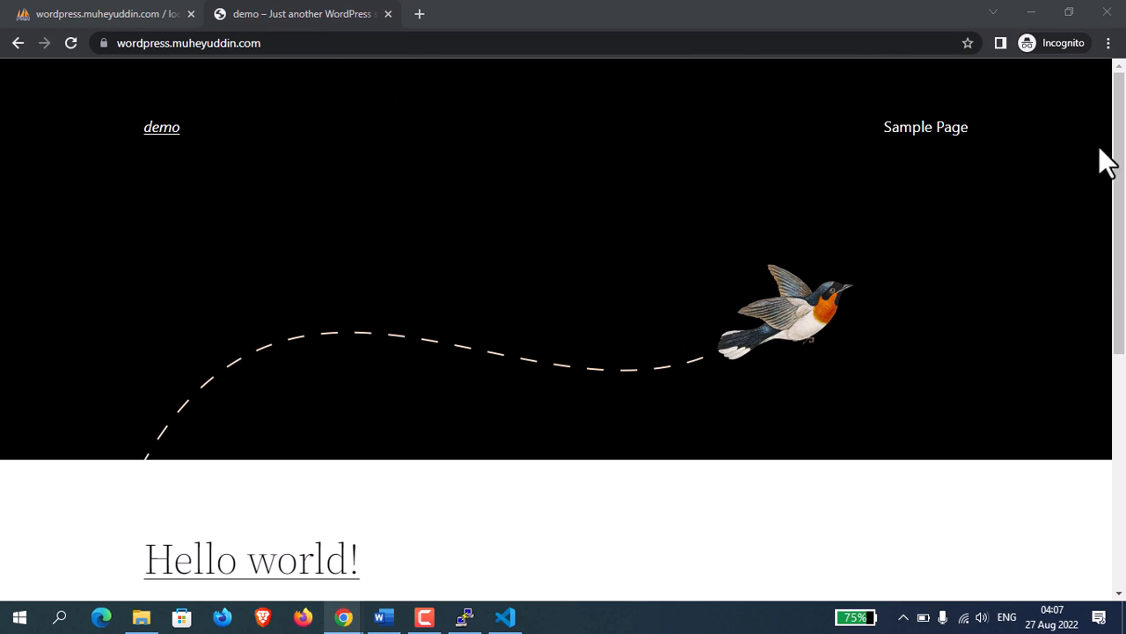
mouse_move(1120, 186)
left_mouse_down()
mouse_move(1125, 479)
mouse_move(1121, 195)
left_mouse_up()
Open the site's WordPress login page by adding /admin to its address.
left_click(548, 47)
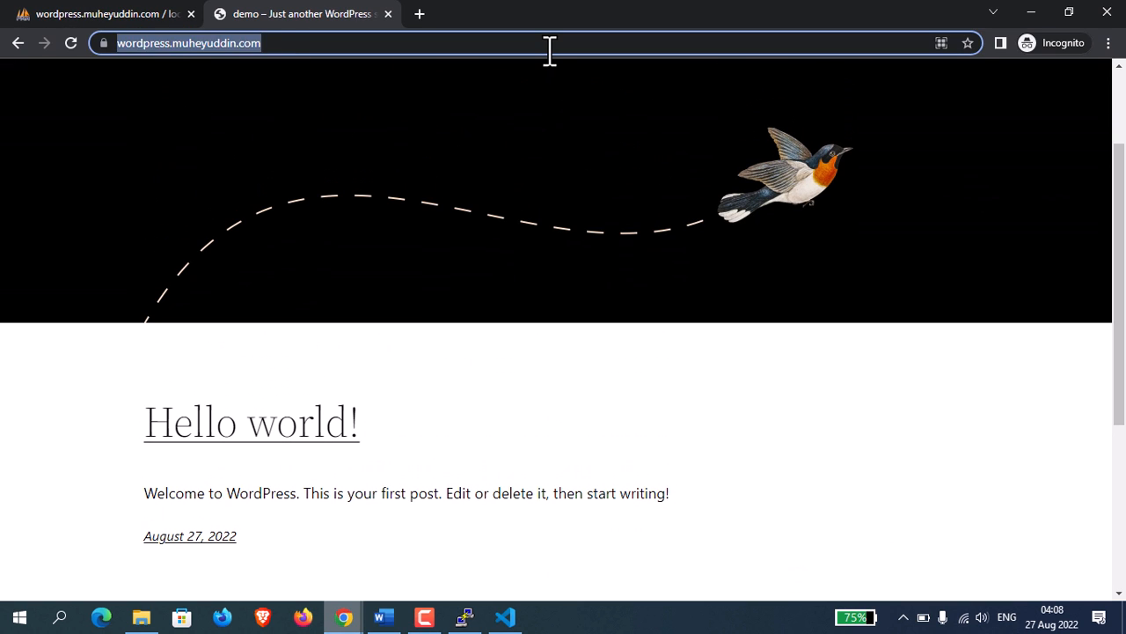
left_click(548, 47)
type("admin")
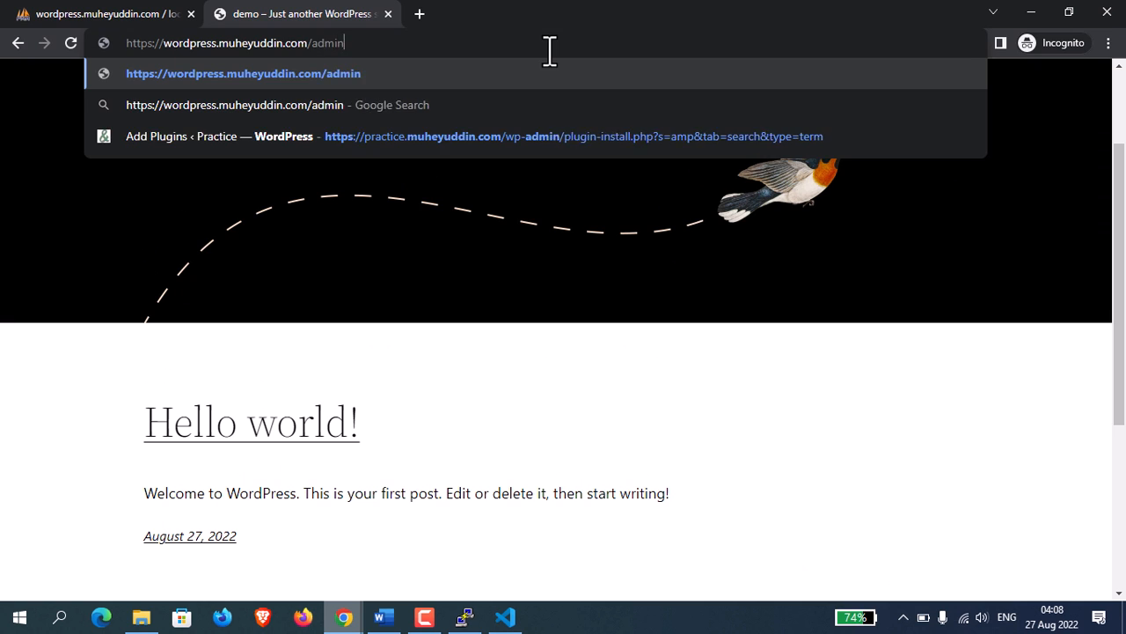
key("Return")
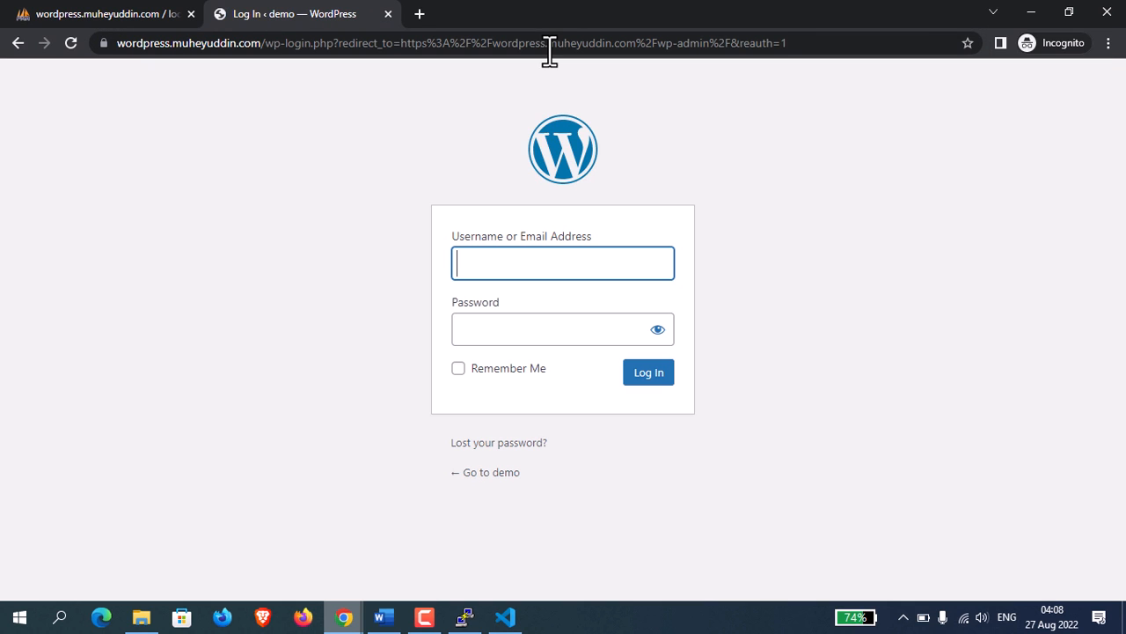
Log in to WordPress with the username demo and the account password.
type("demo")
key("Tab")
type("demo")
key("Return")
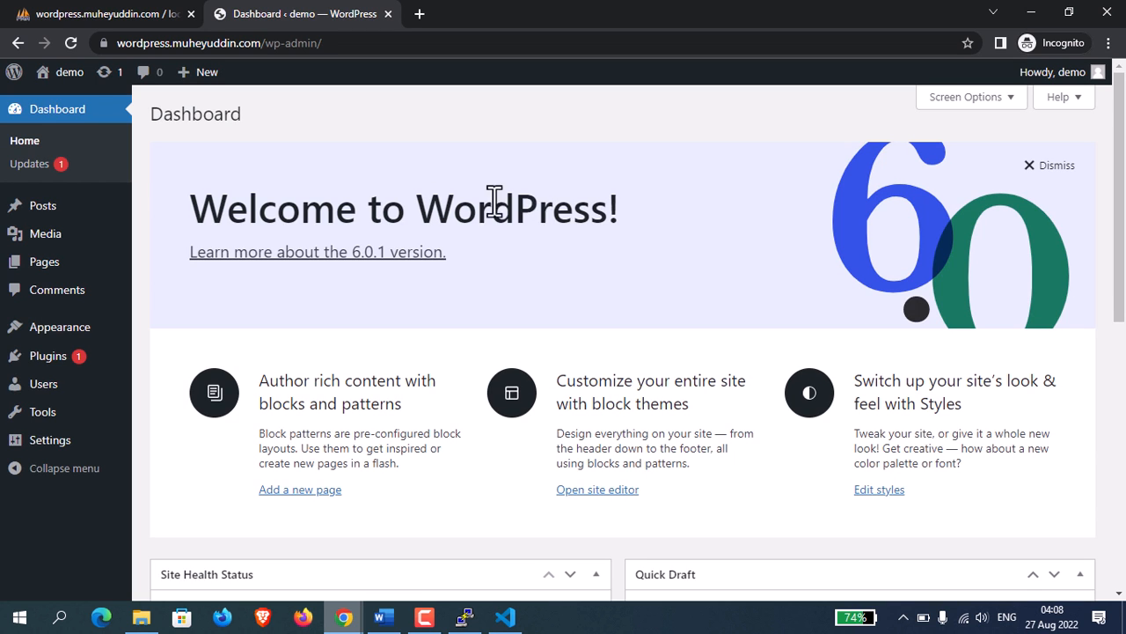
Check the dashboard's address and the browser's connection security information for the site, then dismiss it.
left_click(215, 44)
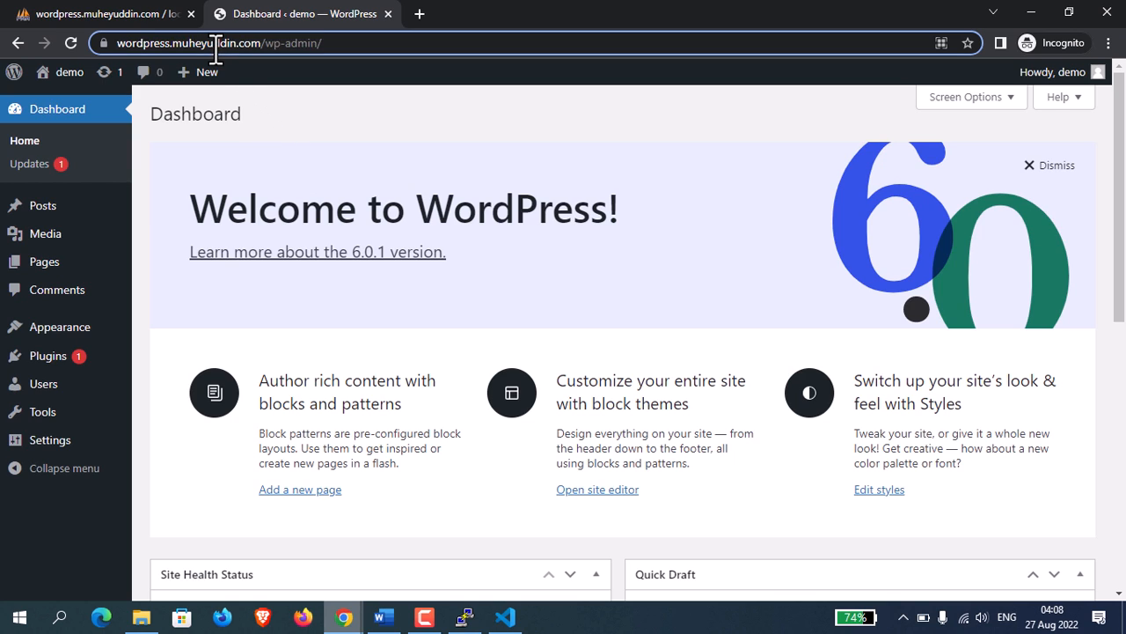
left_click(429, 137)
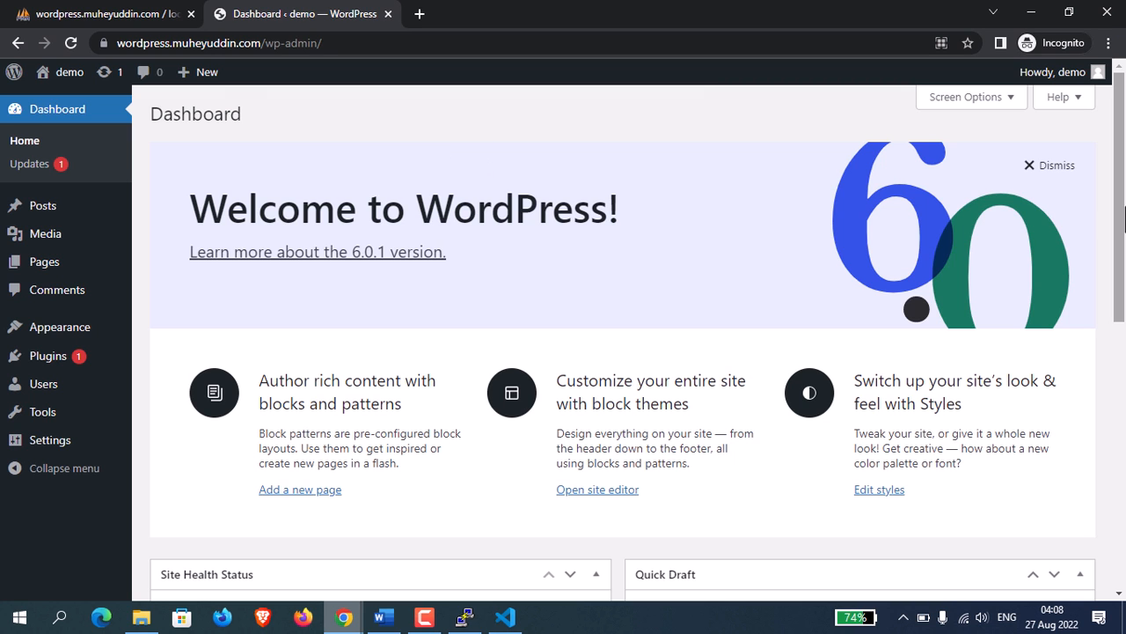
left_click_drag(1120, 181, 1116, 155)
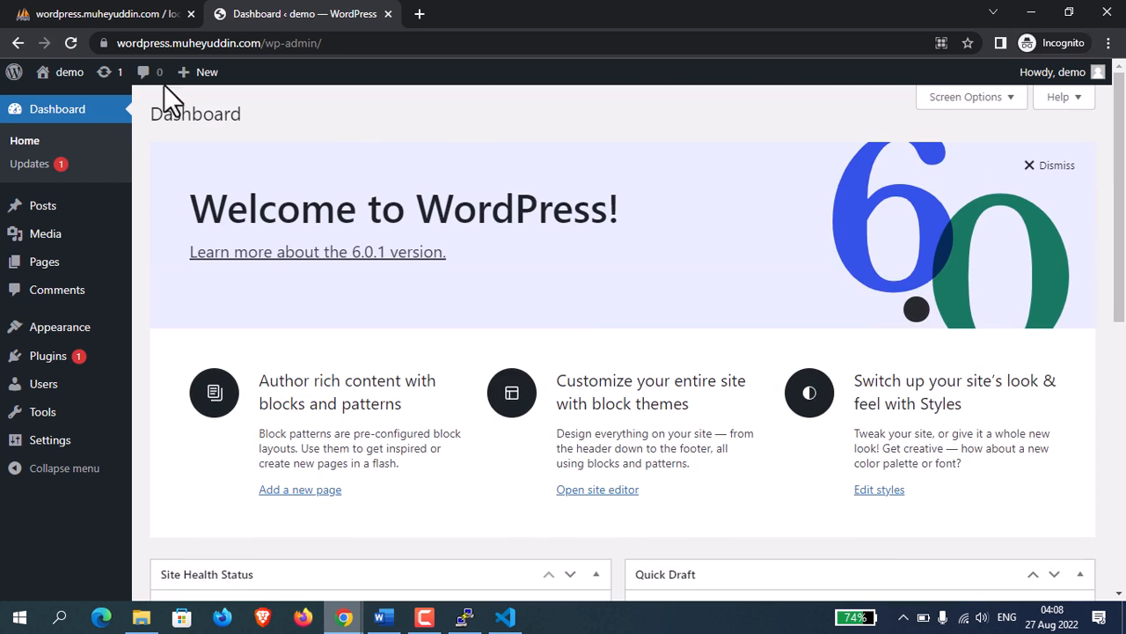
left_click(104, 42)
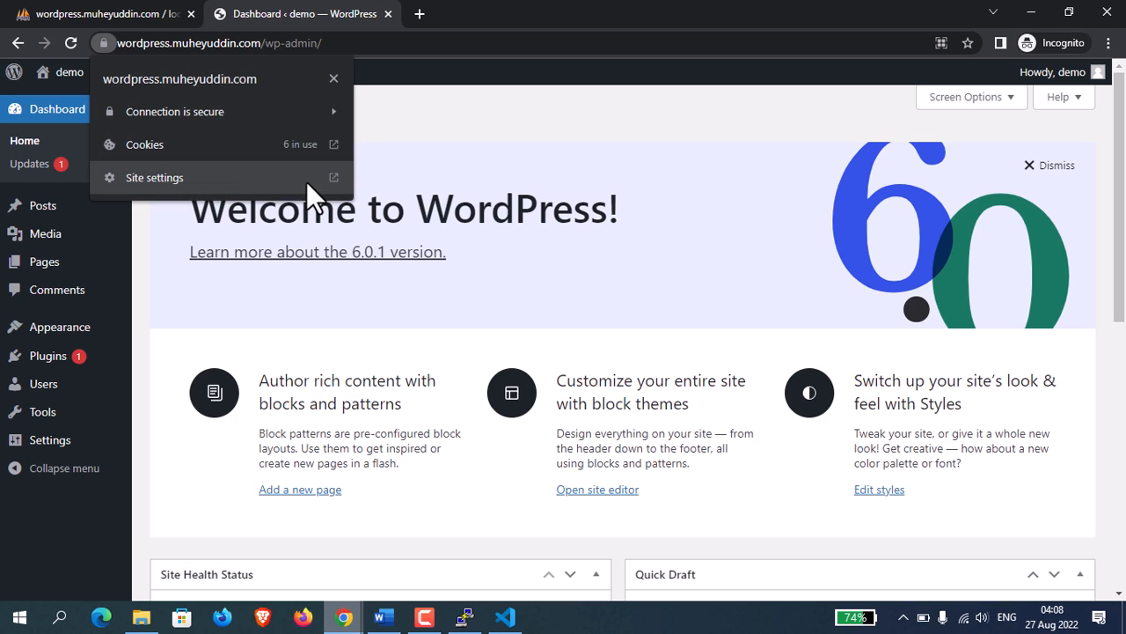
left_click(797, 252)
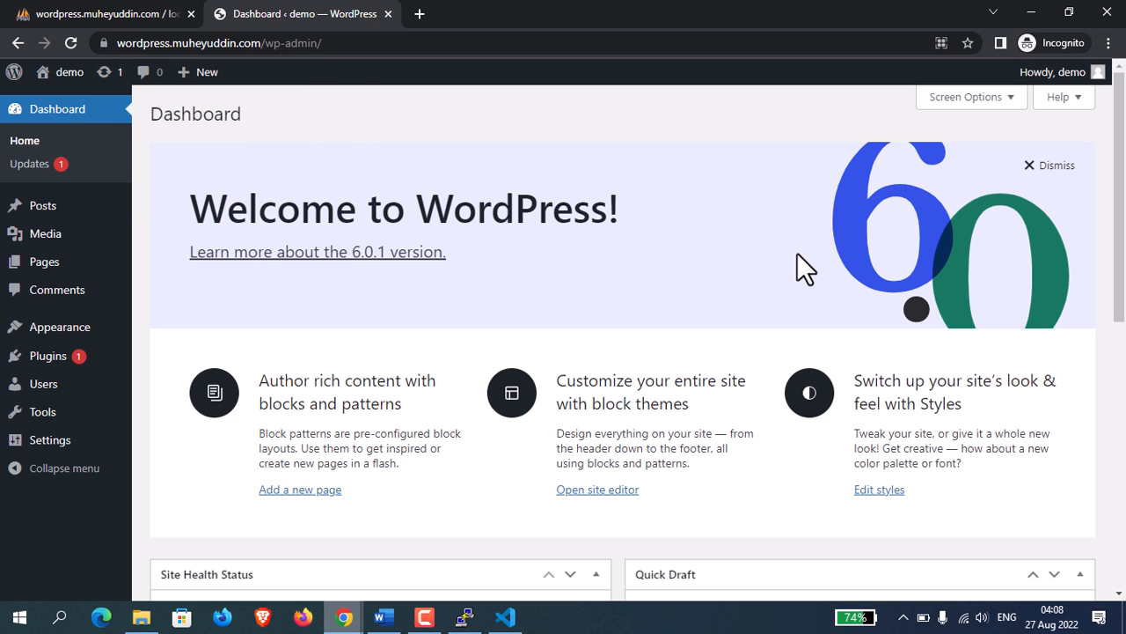